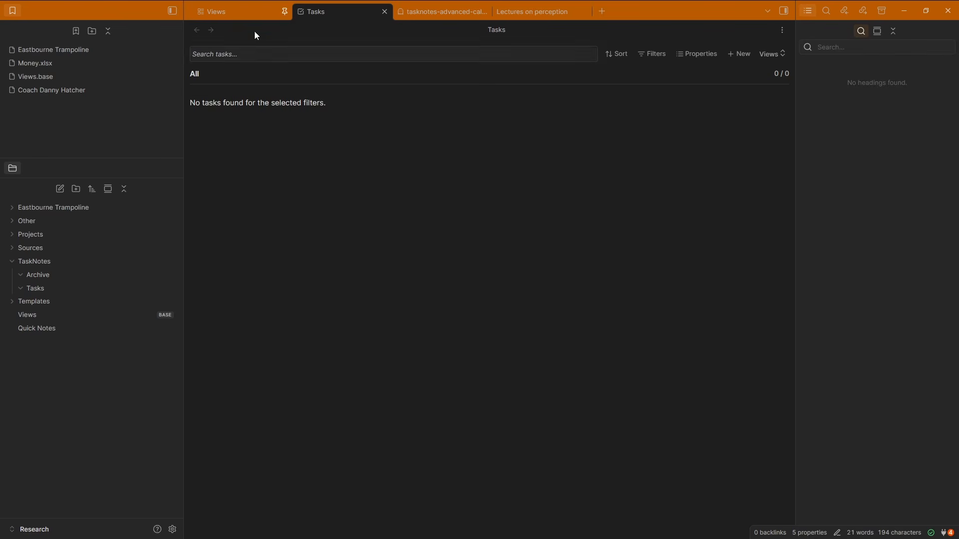
- Open the Views base and examine the layout options available in the Projects View configuration
click(238, 16)
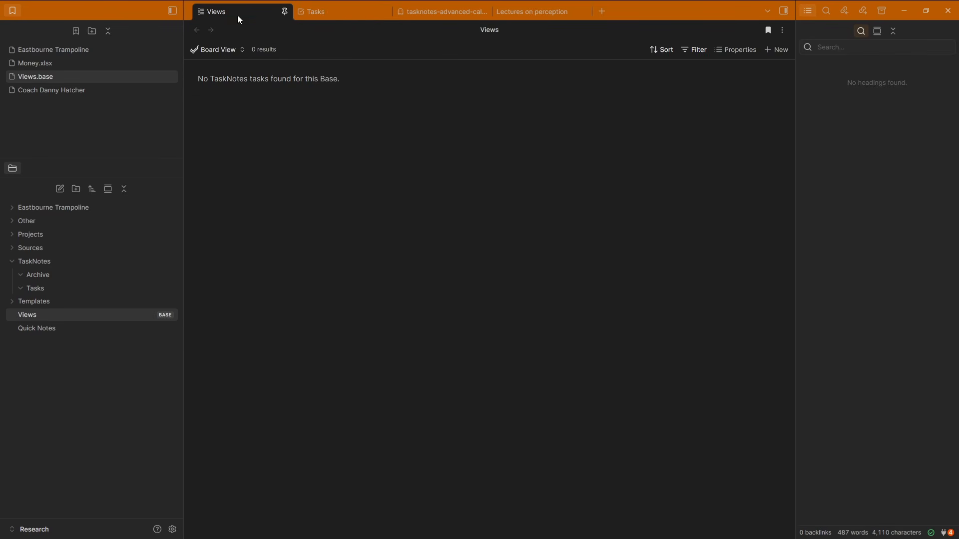
click(230, 51)
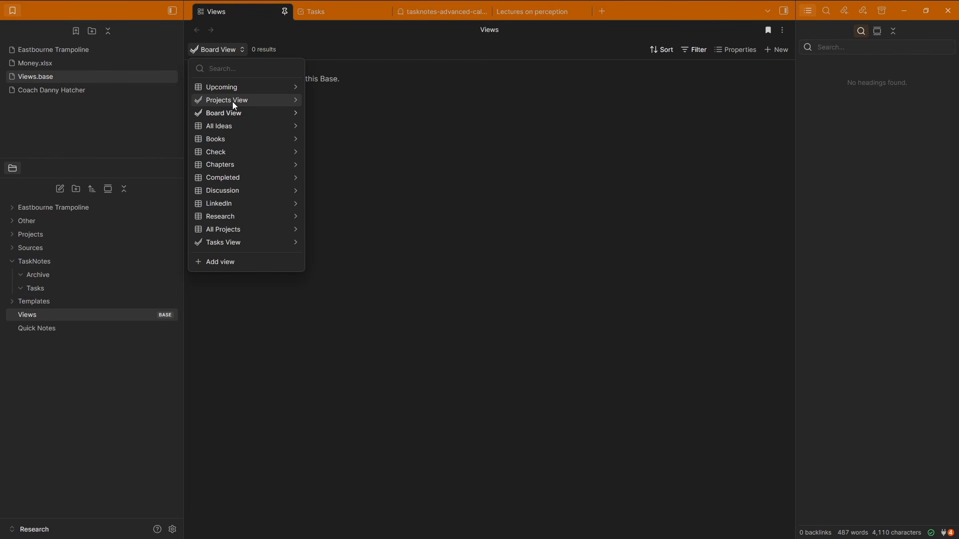
click(298, 102)
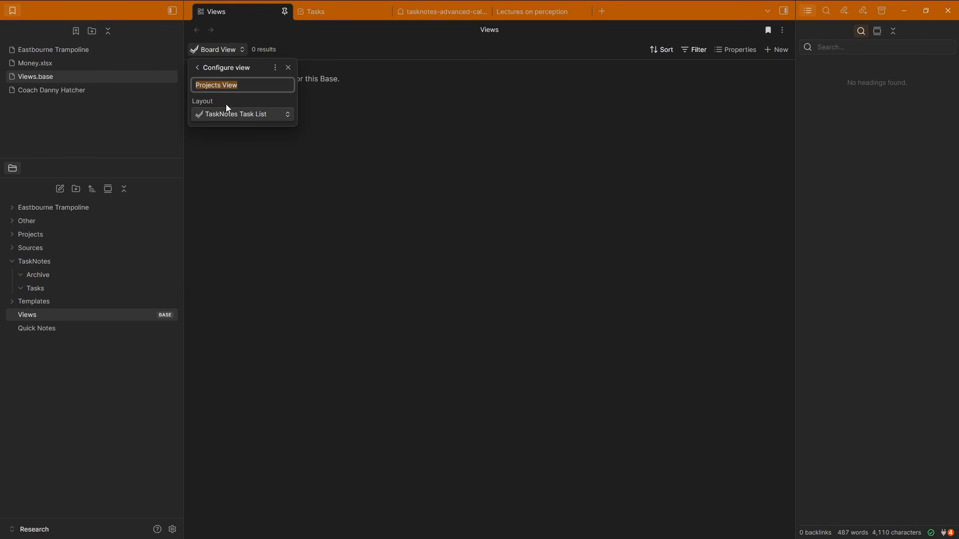
click(221, 116)
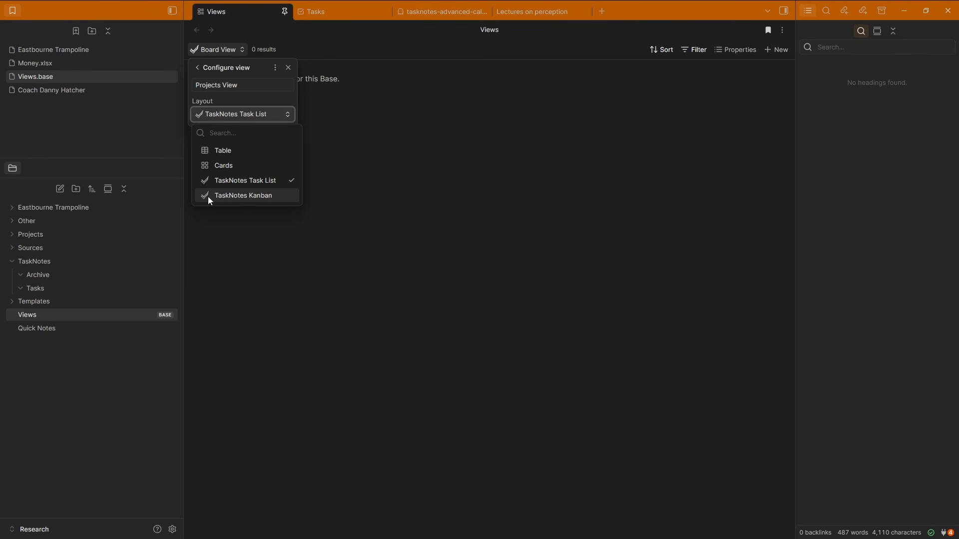
click(244, 200)
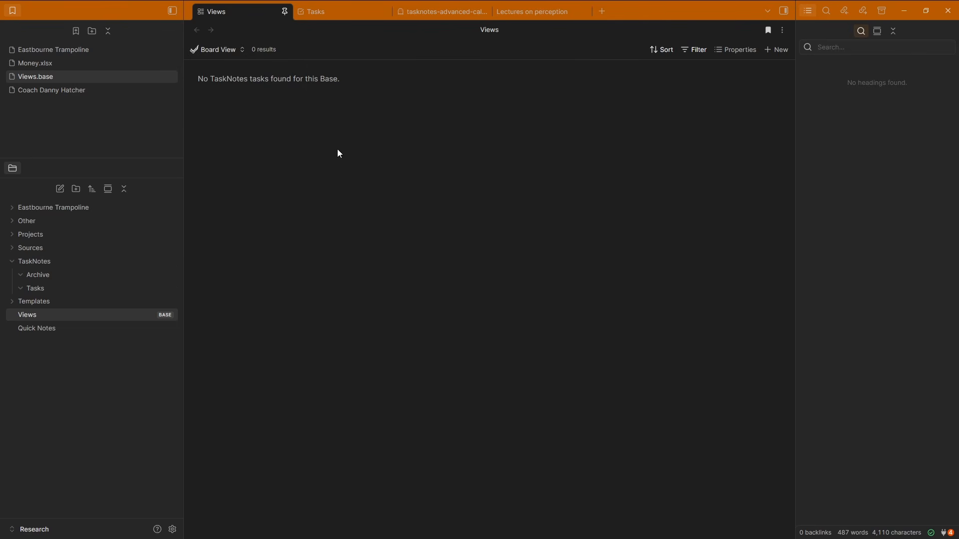
- Switch the base to Projects View and review its sort, filter and property options
click(233, 50)
click(229, 100)
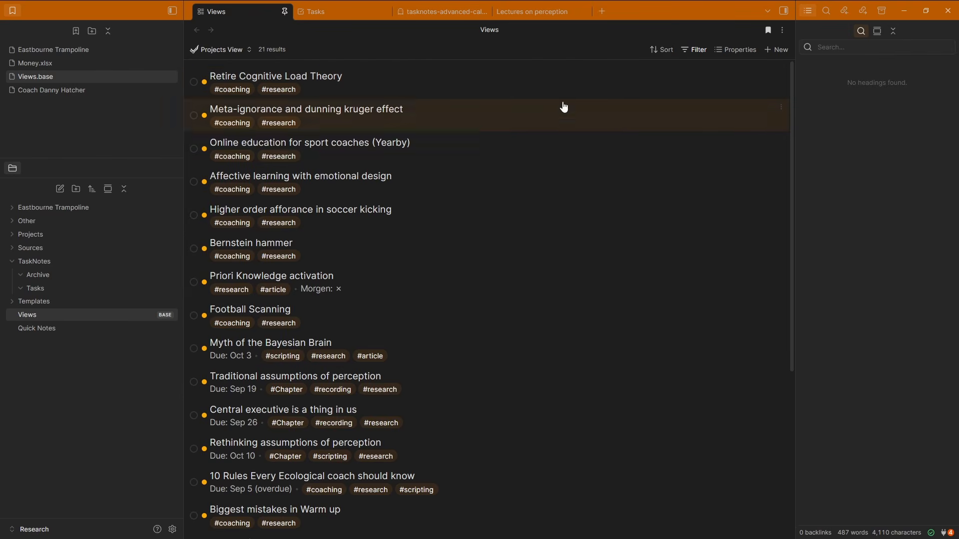
click(664, 50)
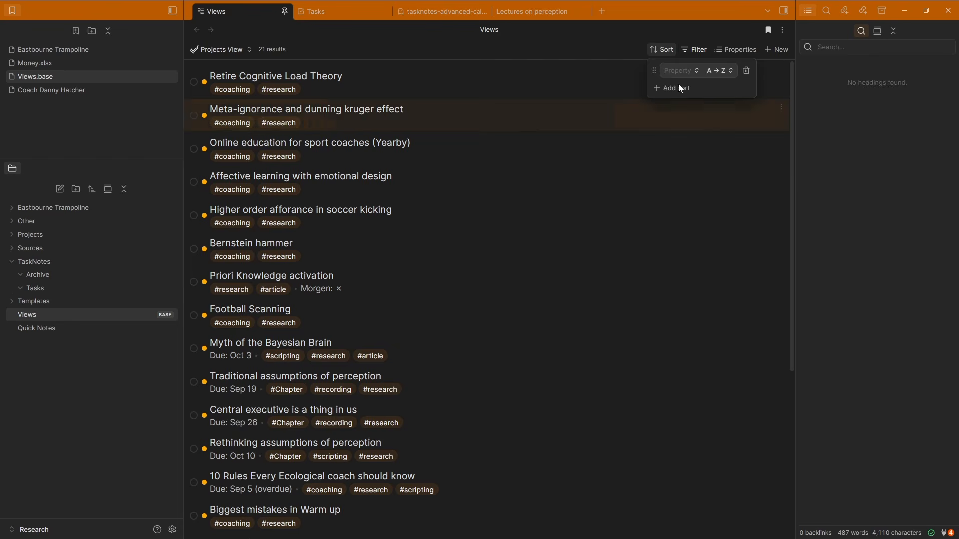
click(696, 52)
click(738, 50)
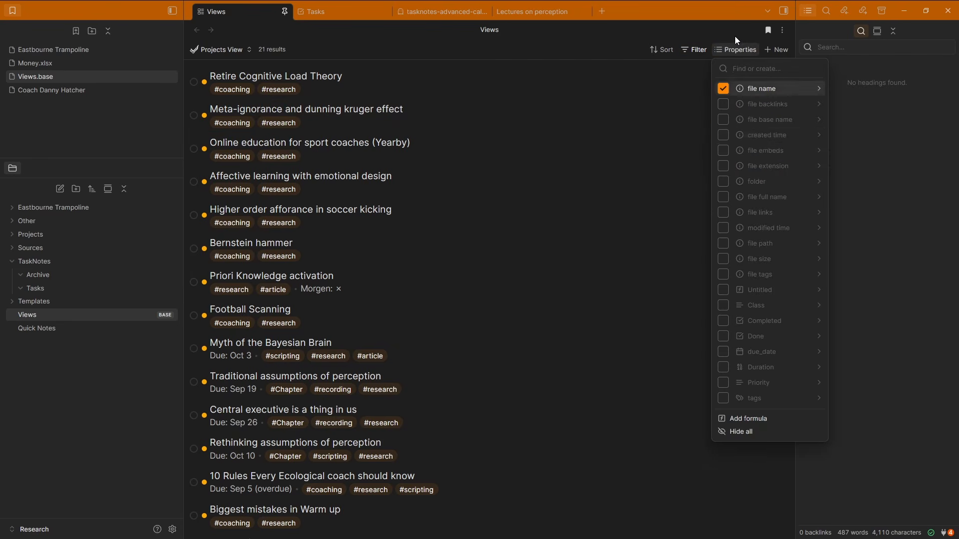
click(735, 36)
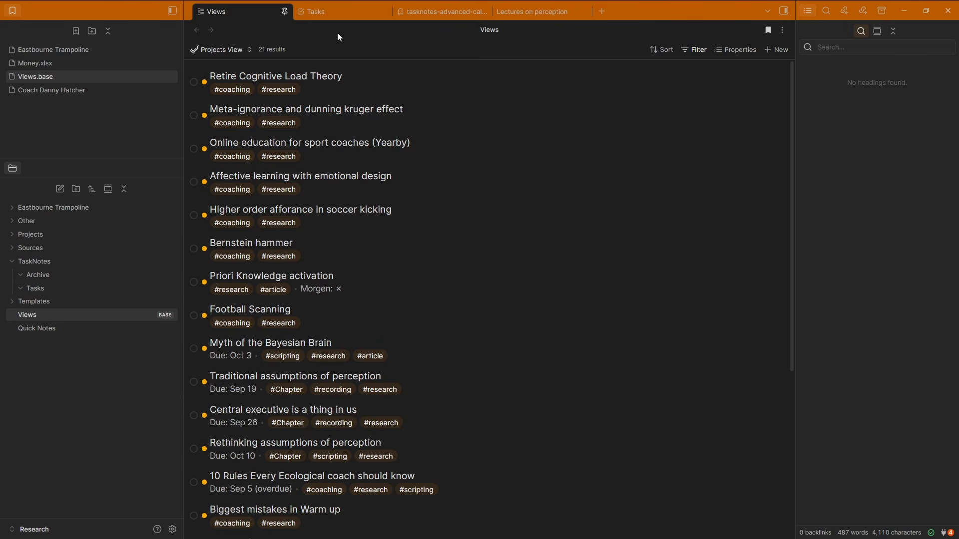
- Create a task titled "New Test task" from the TaskNotes Tasks list and save it
click(325, 12)
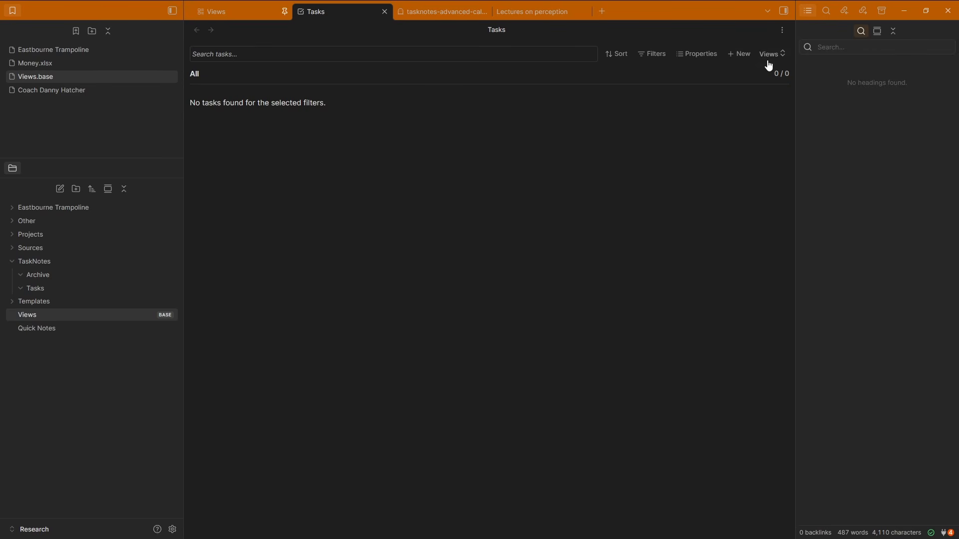
click(733, 52)
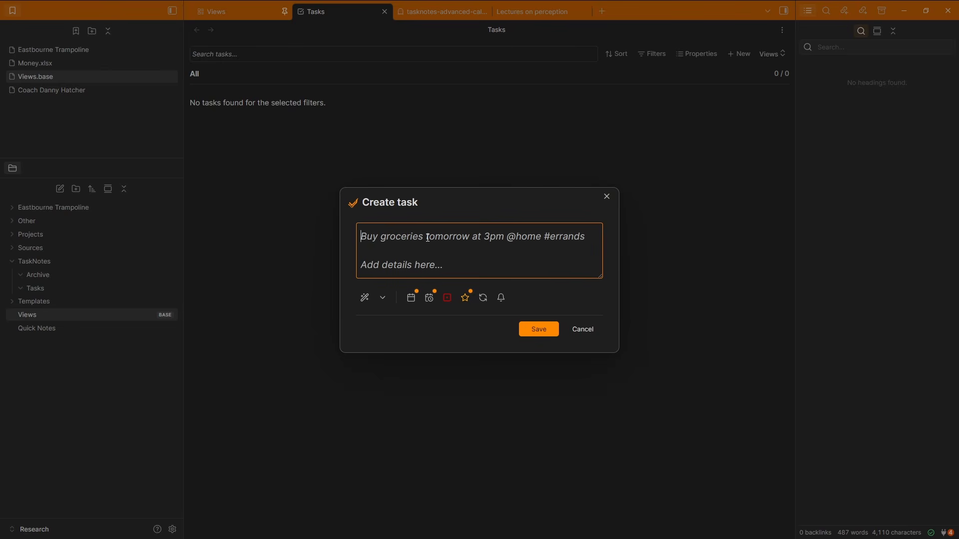
text(New Test task)
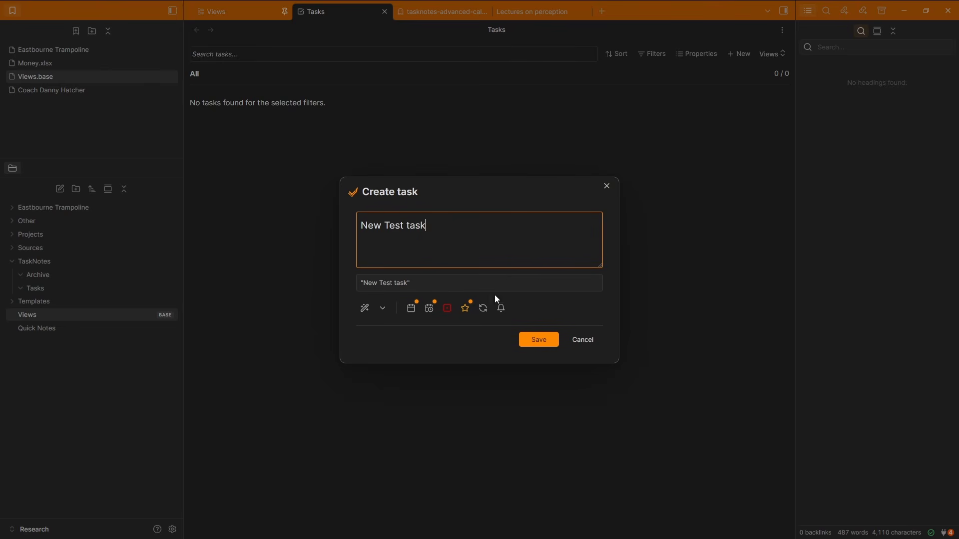
click(537, 342)
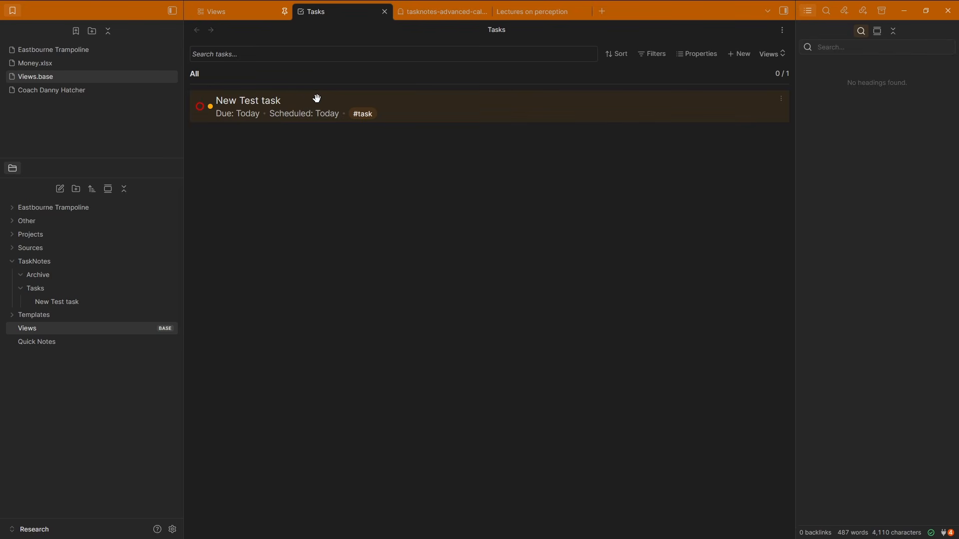
- Review the Projects View filters in the Views base and the task details of Retire Cognitive Load Theory
click(245, 14)
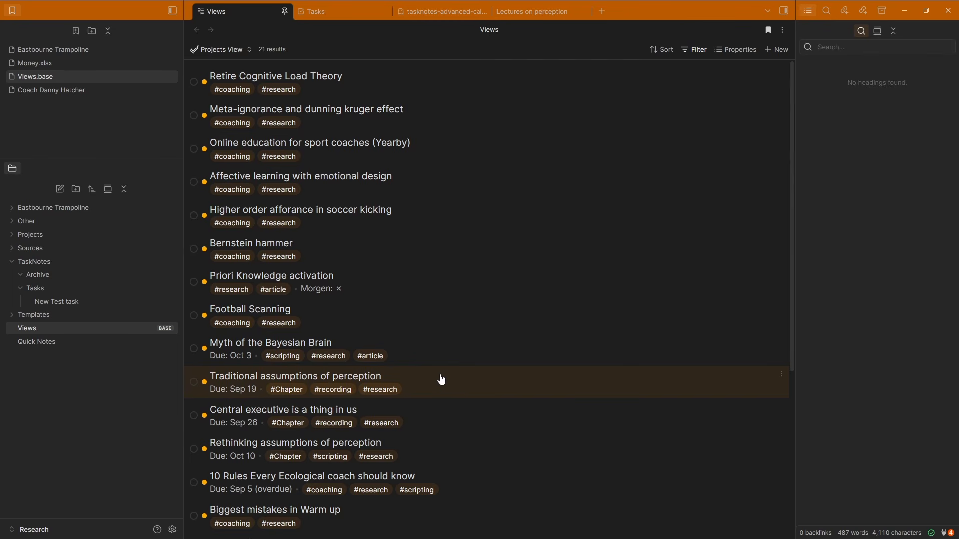
click(695, 50)
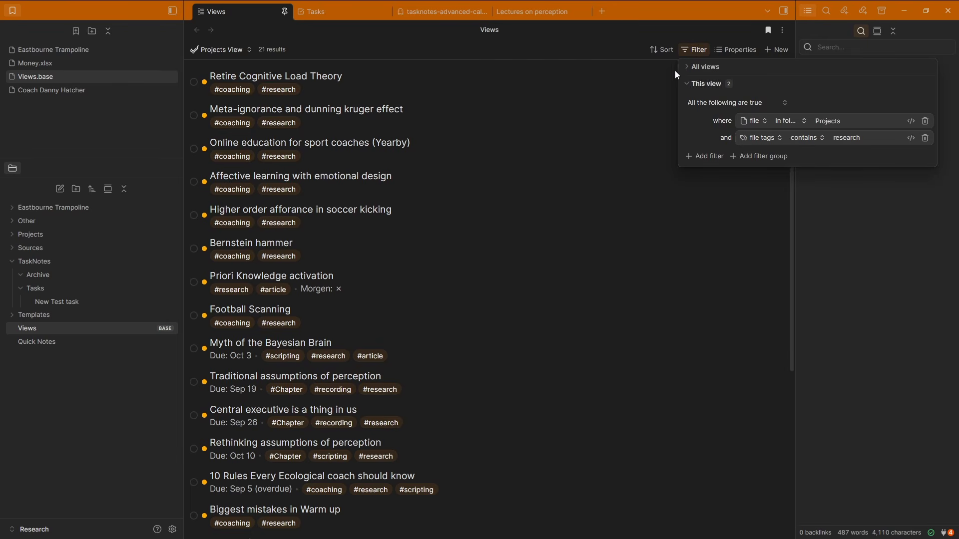
click(614, 54)
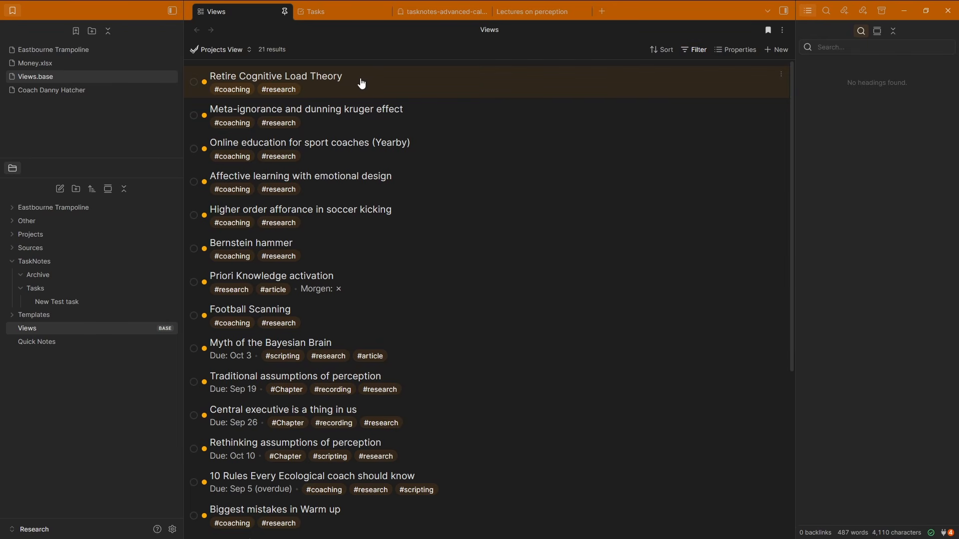
click(347, 86)
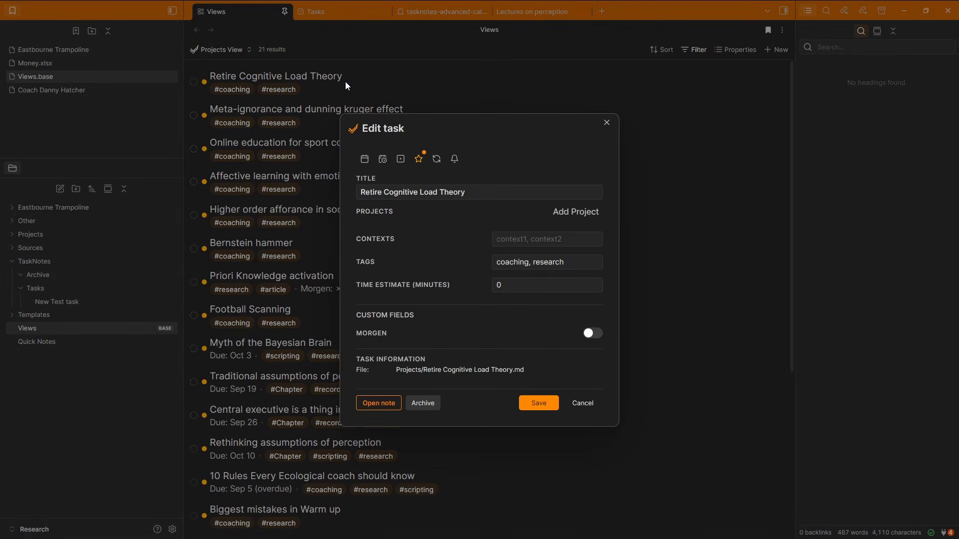
click(533, 407)
click(670, 235)
- Open the note behind New Test task from its task details in the Tasks list
click(340, 12)
click(280, 102)
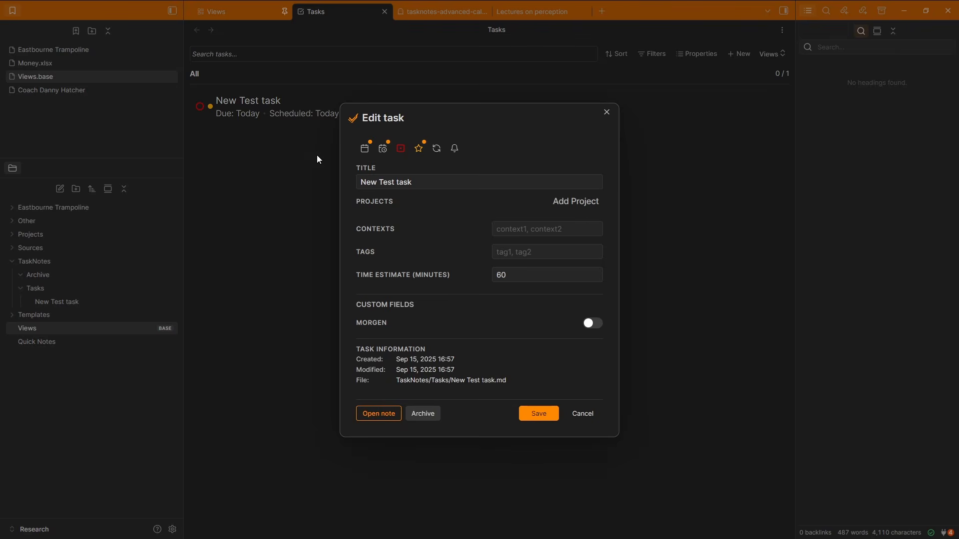
click(379, 414)
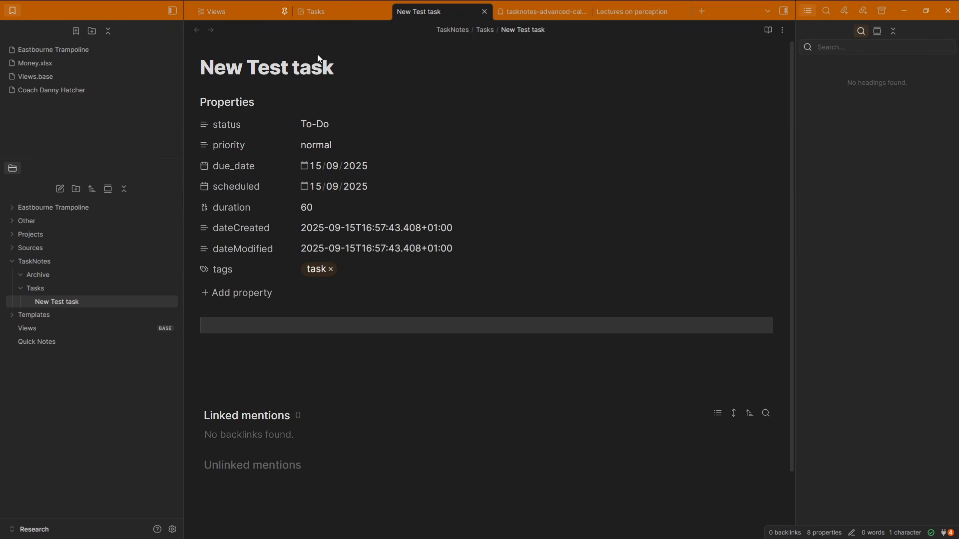
- Open the Retire Cognitive Load Theory note and place the New Test task note beside it in a split to compare properties
click(238, 15)
click(323, 77)
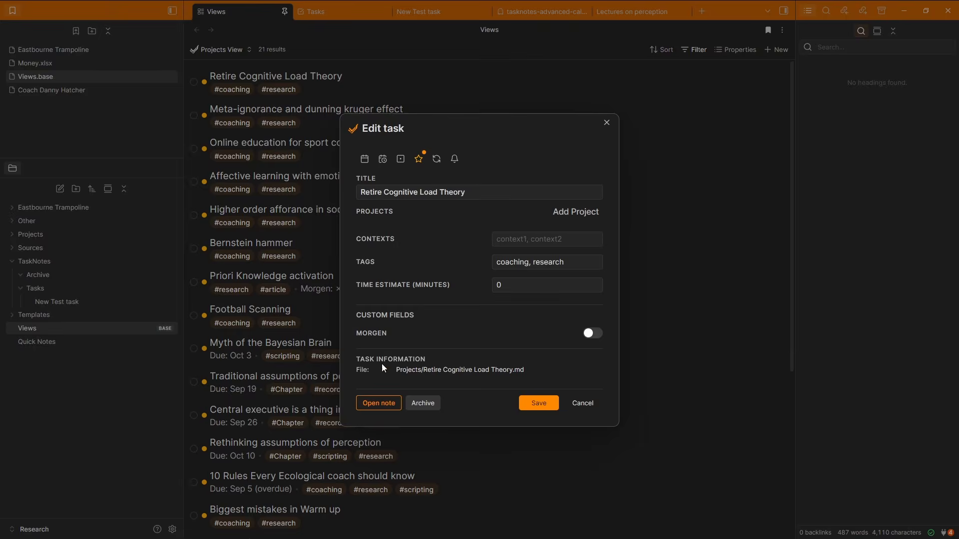
click(379, 403)
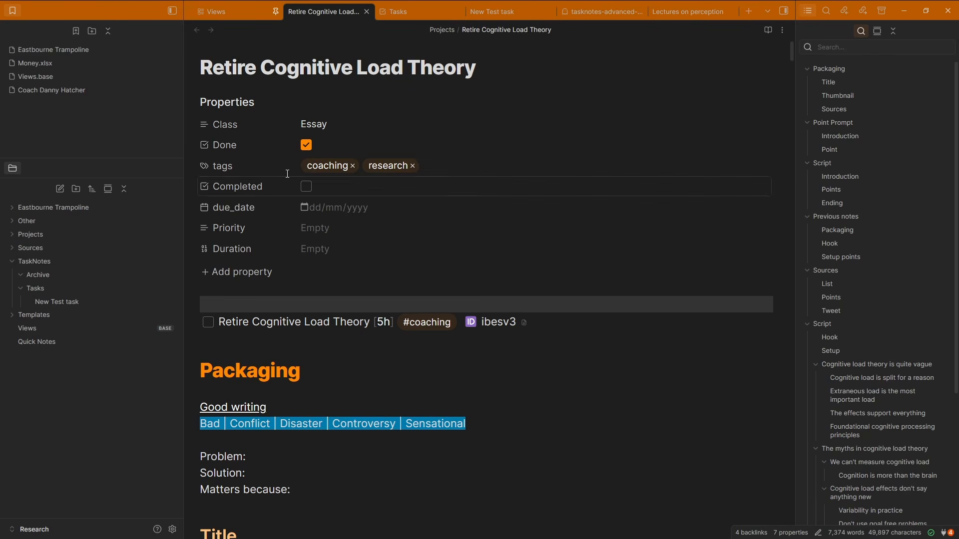
drag(504, 1, 754, 242)
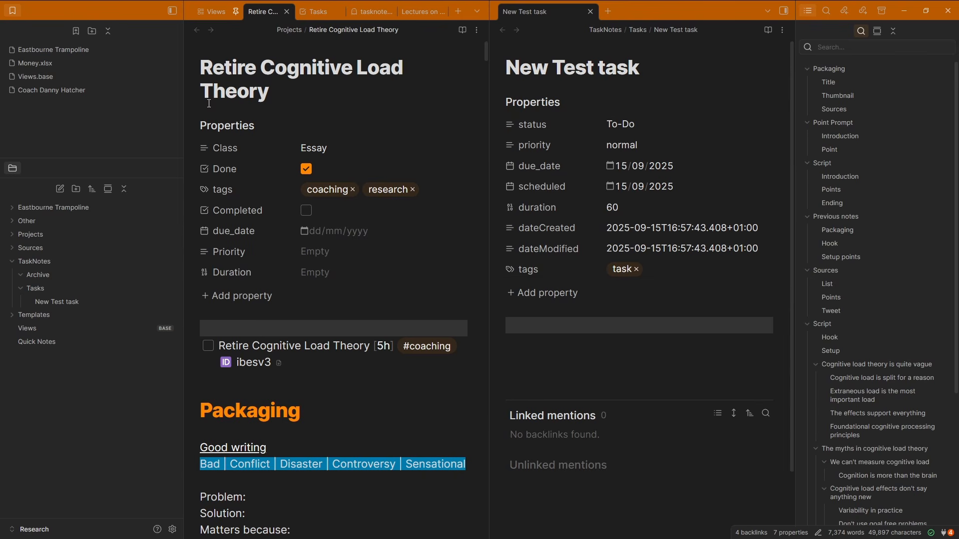
click(215, 12)
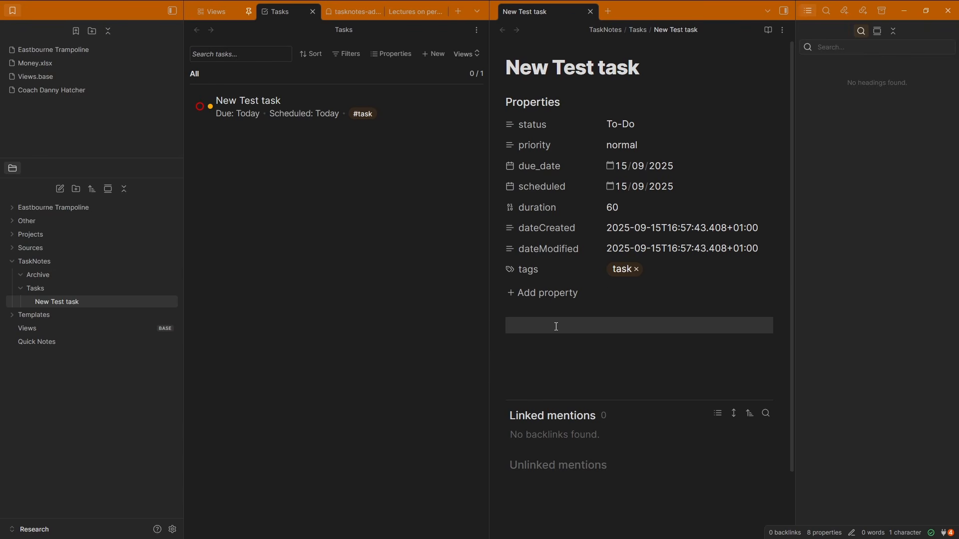
- Add a task status in the TaskNotes task property settings with value Archived, label archived and a black colour
key(ctrl+comma)
click(417, 67)
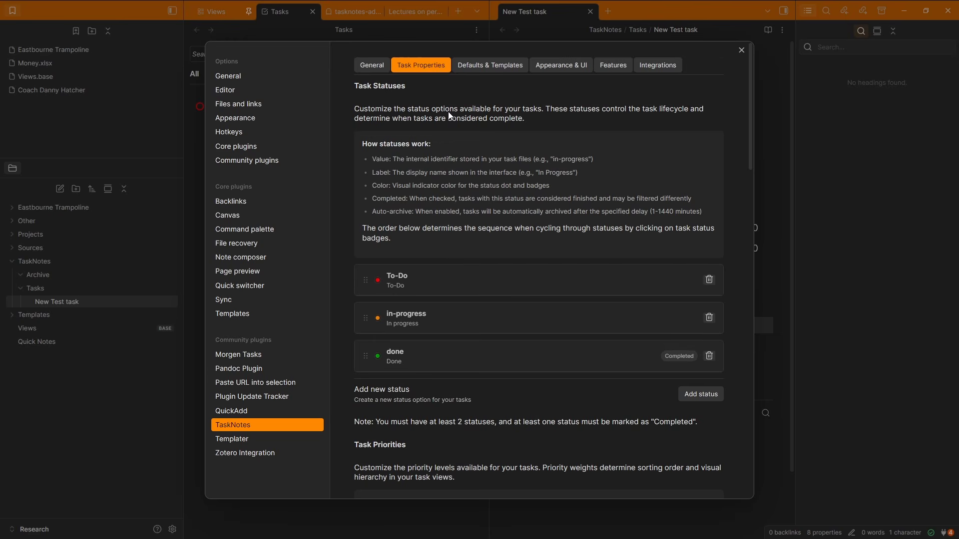
scroll(448, 111, down, 2)
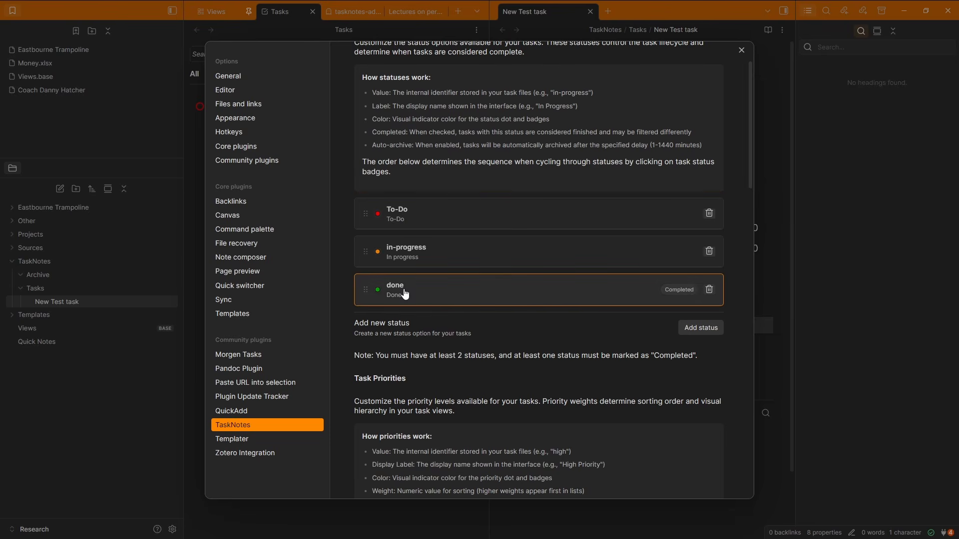
click(695, 328)
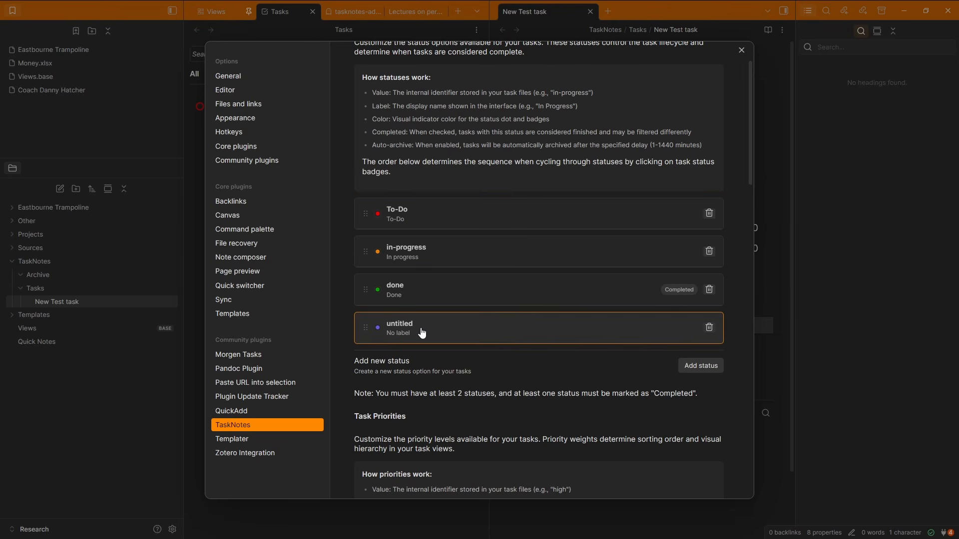
click(422, 333)
click(431, 381)
text(archived)
click(419, 403)
drag(427, 448, 403, 483)
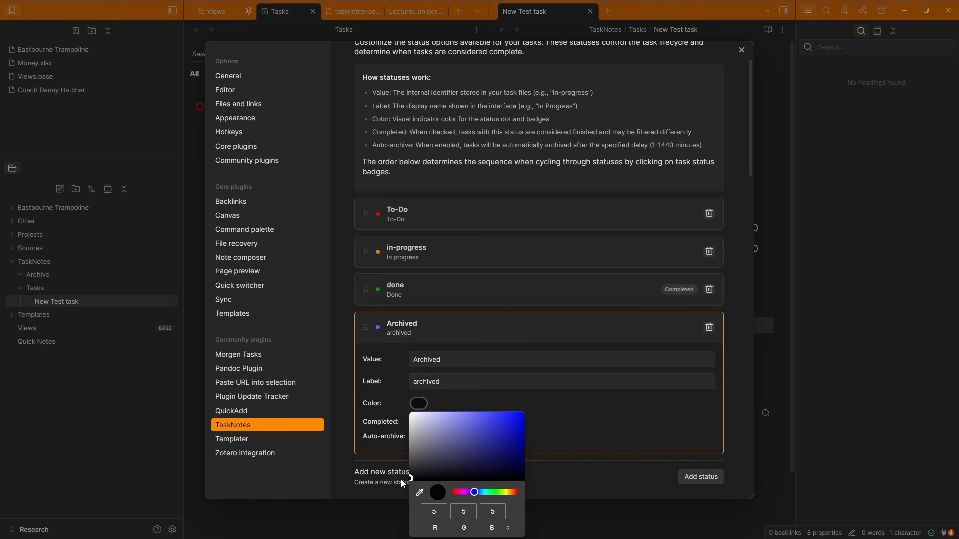
click(393, 477)
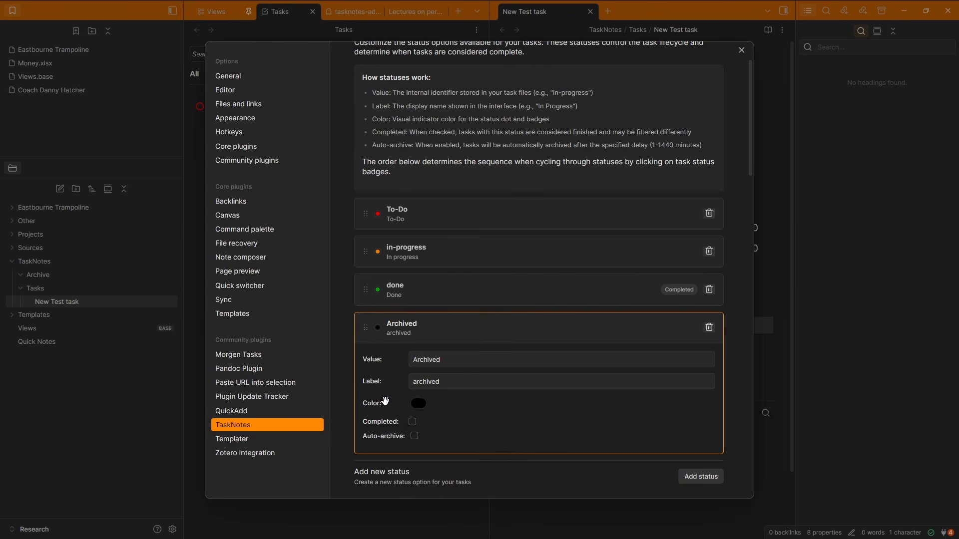
- Enable auto-archive for the Archived status and mark it as a completed status
click(414, 436)
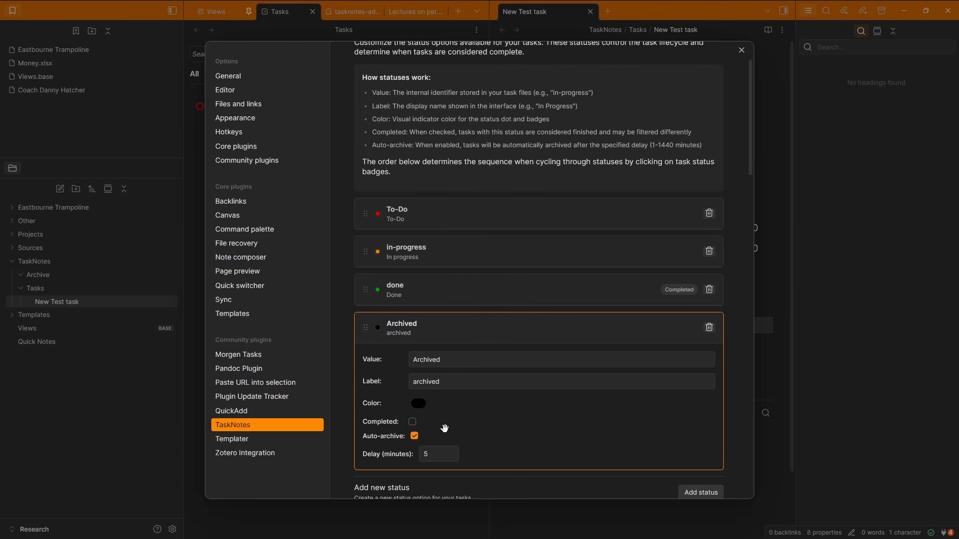
click(412, 422)
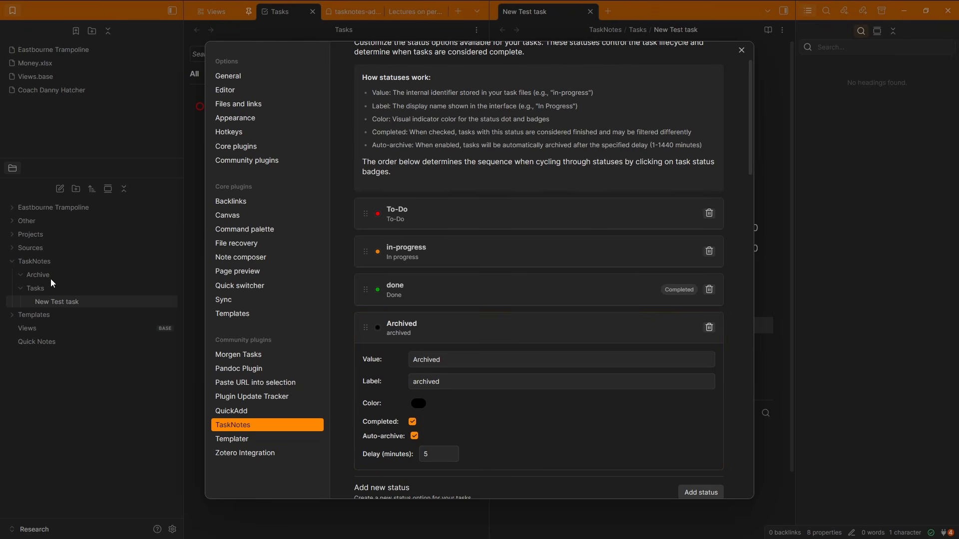
click(447, 333)
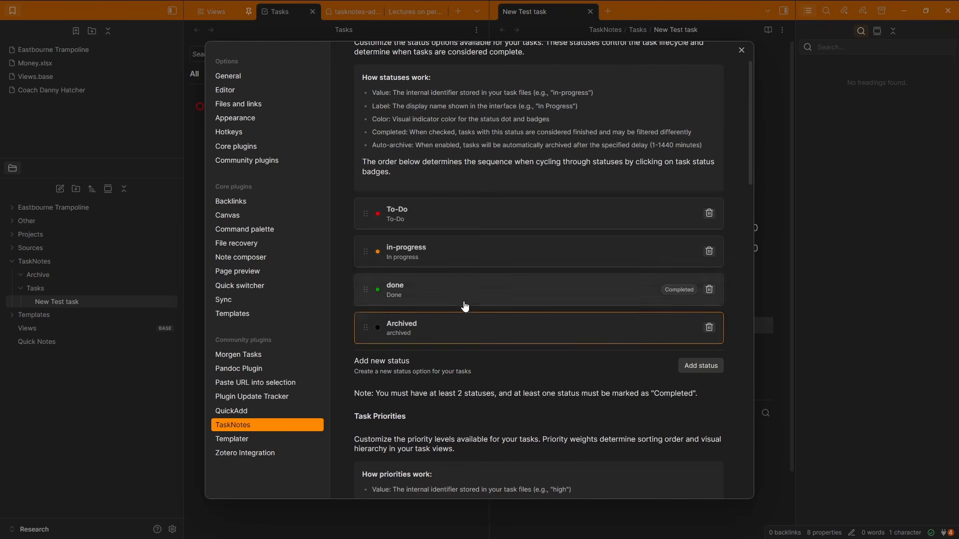
- Turn off the completed flag and auto-archive for the done status
click(447, 298)
click(412, 383)
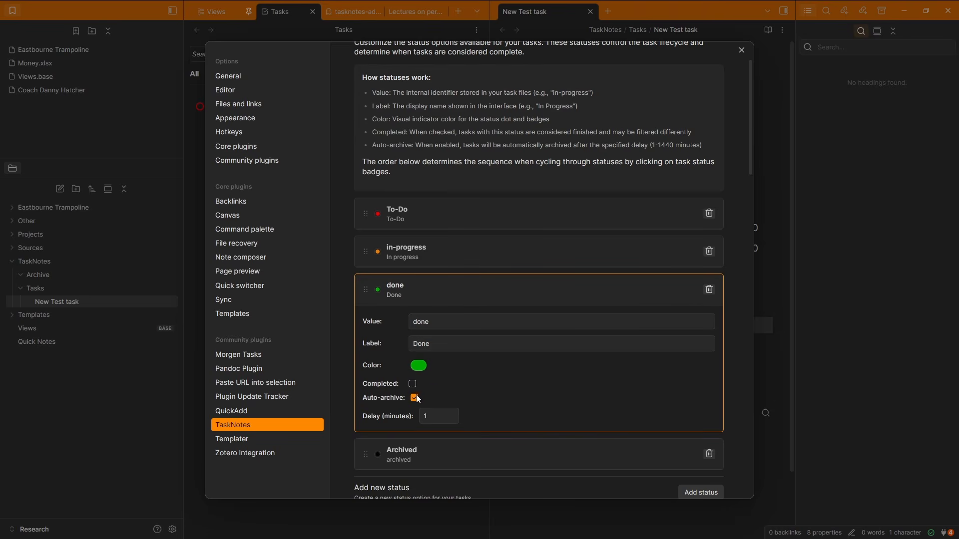
click(415, 398)
click(449, 300)
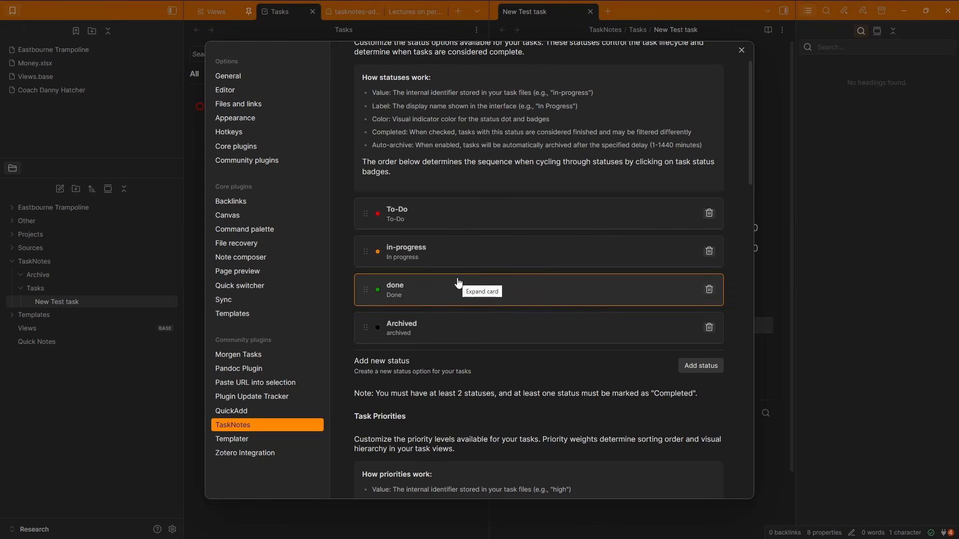
- Close the settings and advance the New Test task's status through in-progress to done
key(Escape)
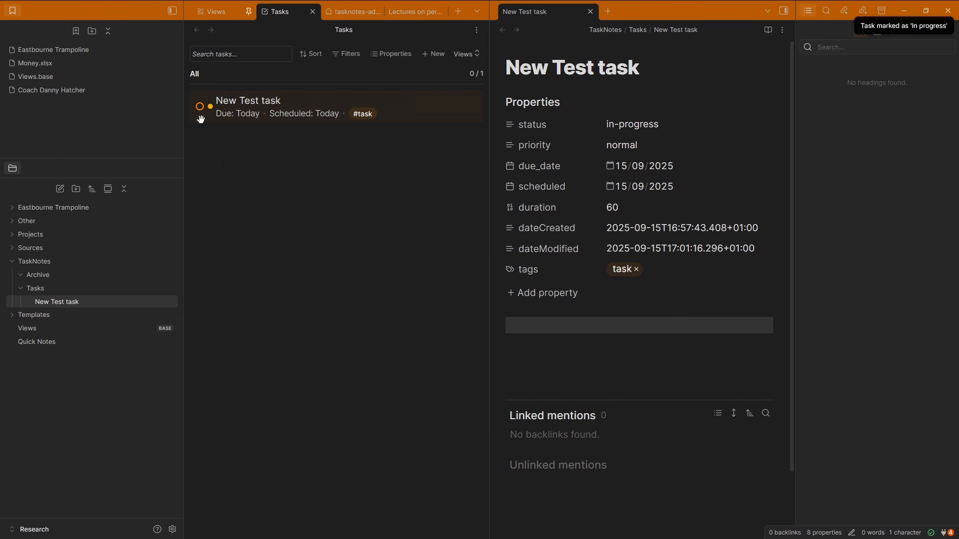
click(199, 107)
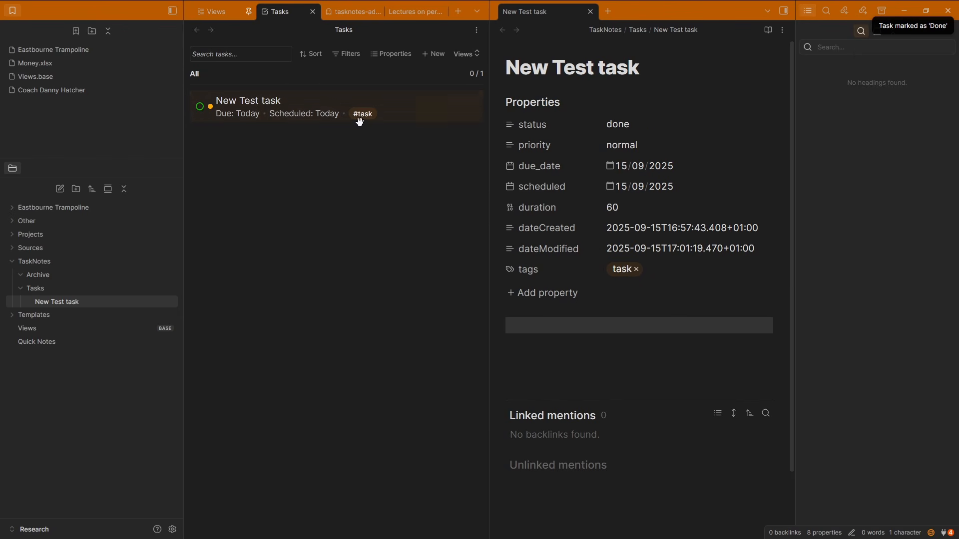
- Cycle the New Test task's status to archived twice, returning it to To-Do at the end
click(200, 106)
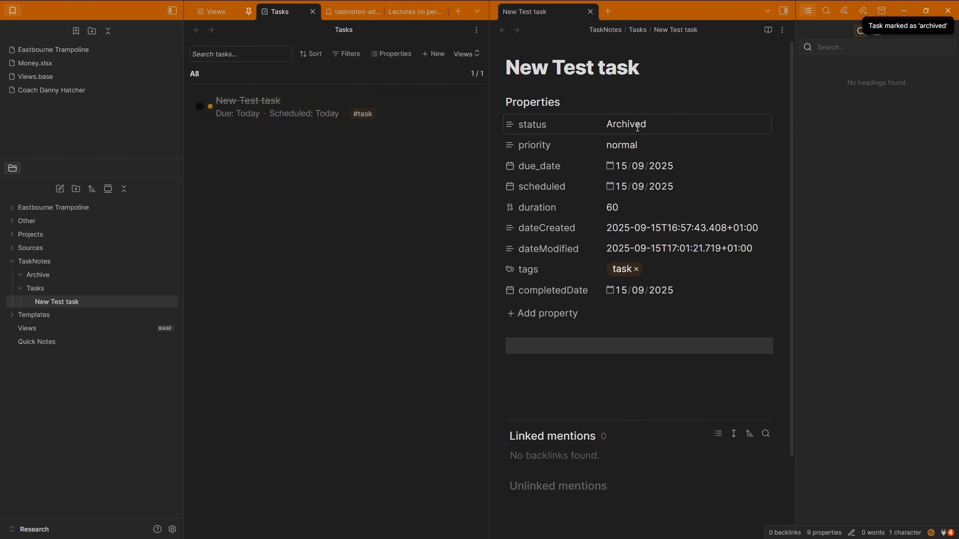
click(199, 107)
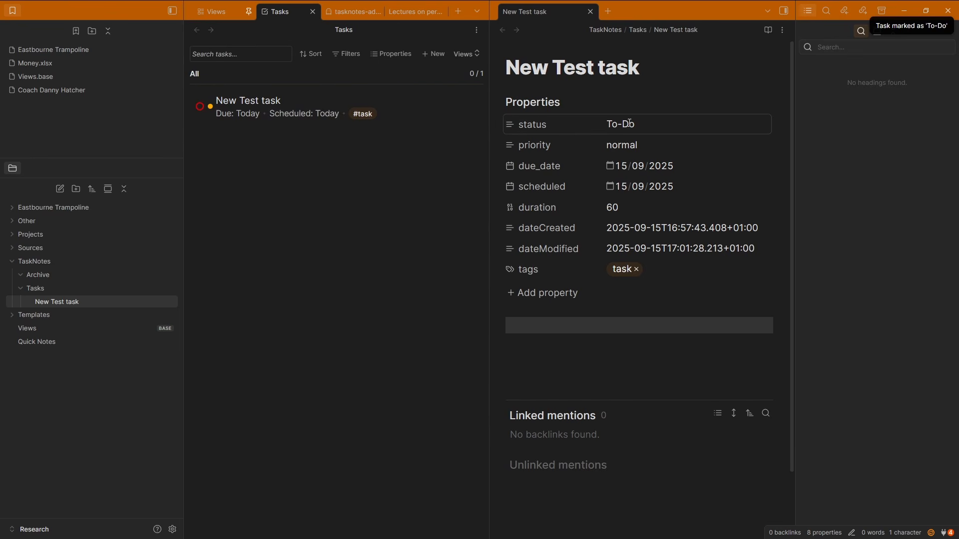
click(199, 107)
click(199, 108)
click(199, 108)
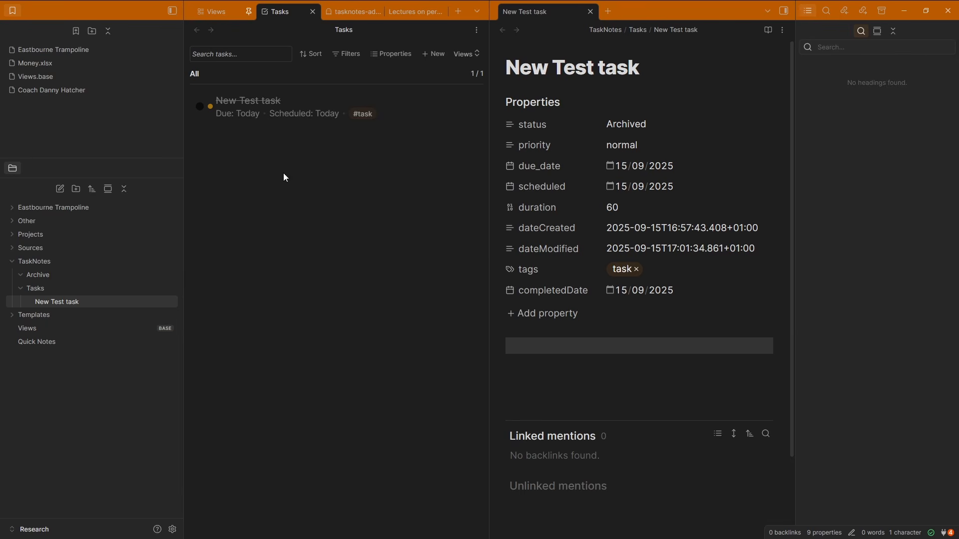
click(200, 108)
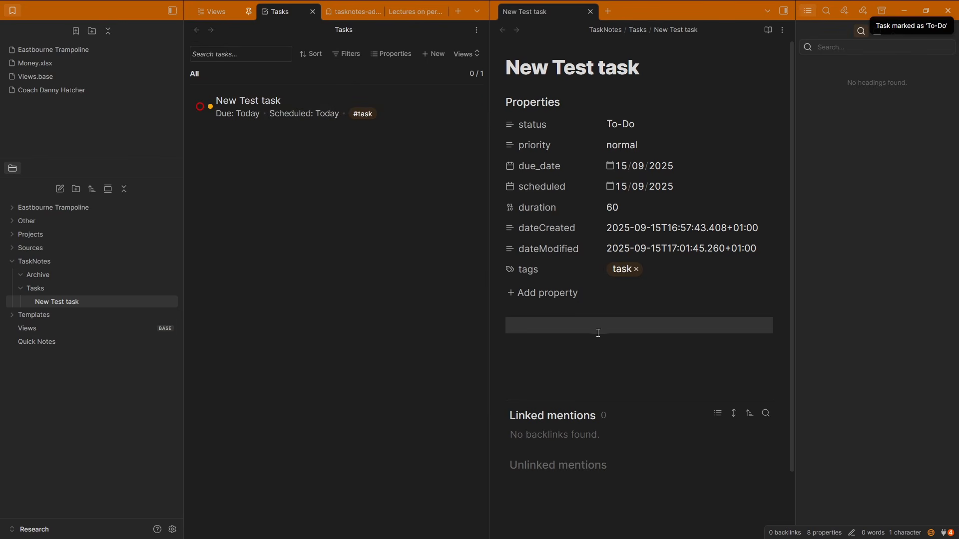
- Add a task priority in the TaskNotes settings with value ASAP, label asap, a red colour and weight 4
key(ctrl+comma)
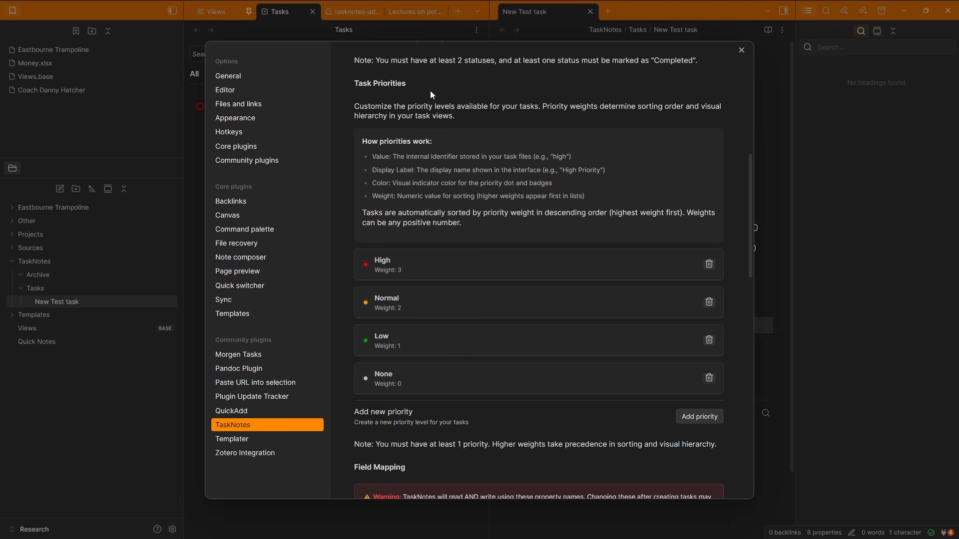
scroll(449, 185, down, 2)
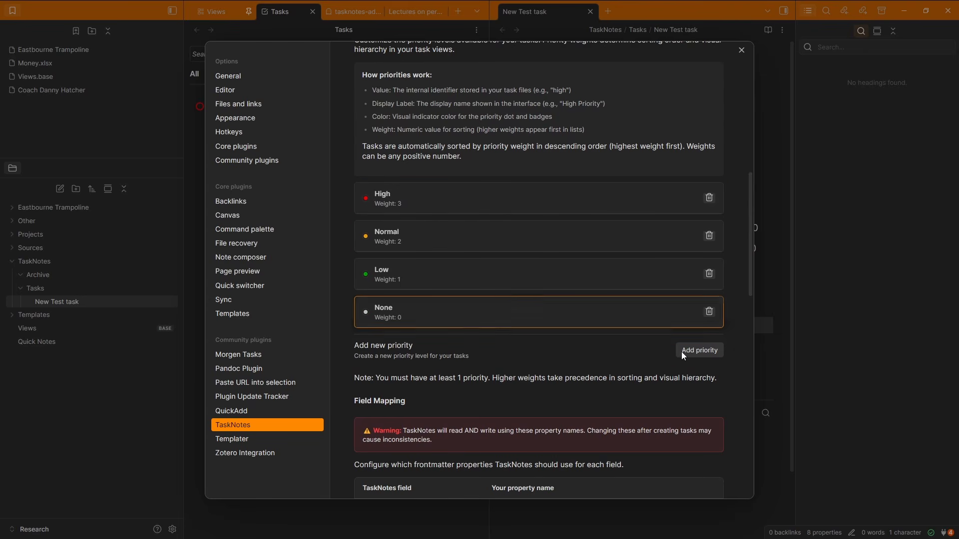
click(699, 351)
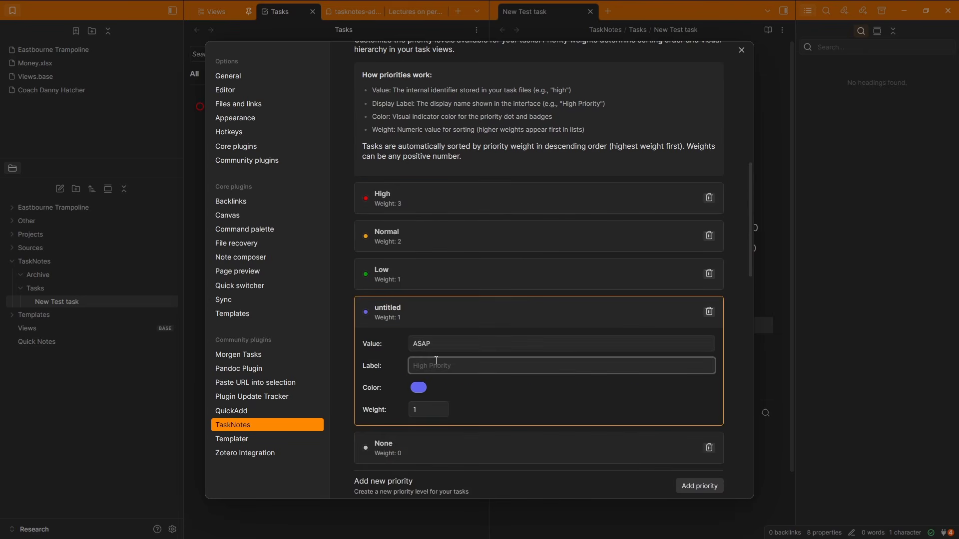
text(asap)
click(436, 394)
click(425, 409)
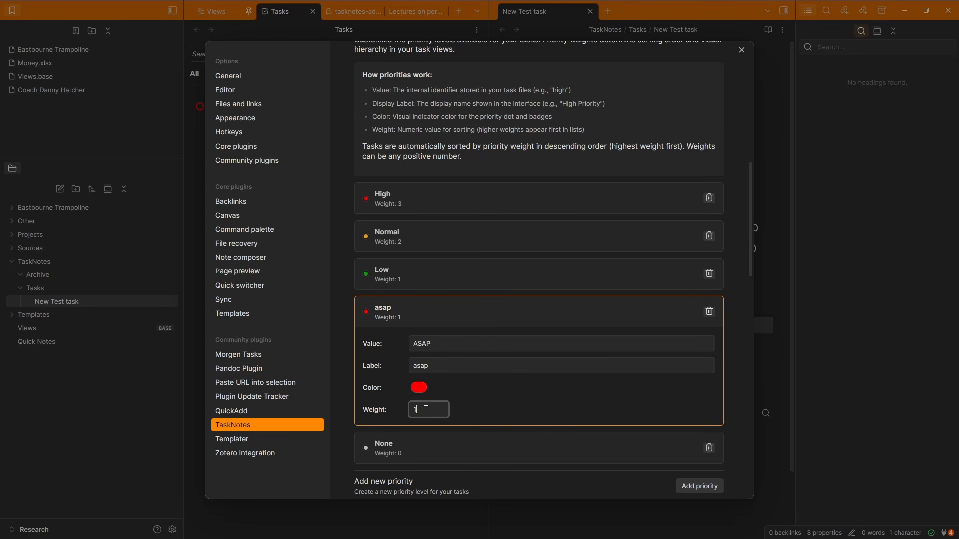
key(BackSpace)
text(4)
click(411, 319)
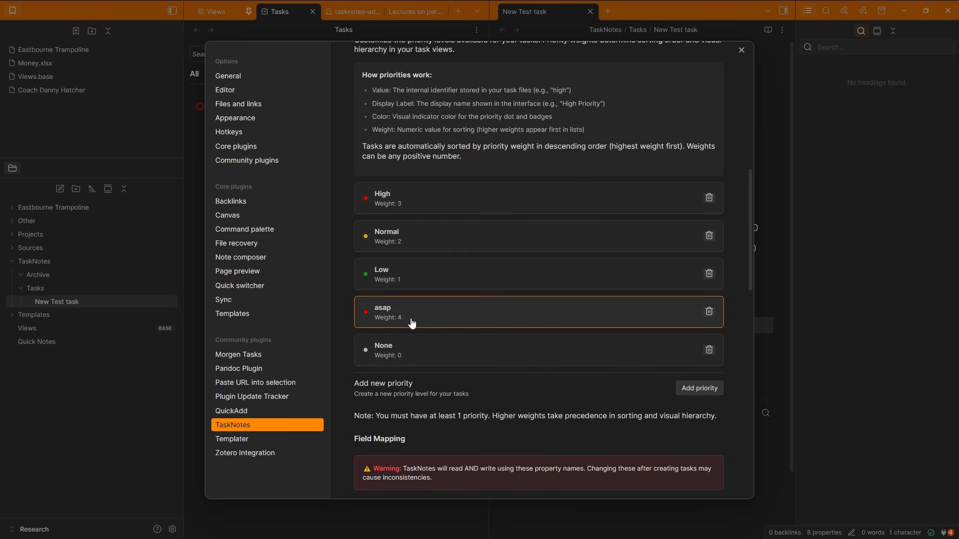
- Look at the High priority's details and colour picker, and close the settings
click(427, 203)
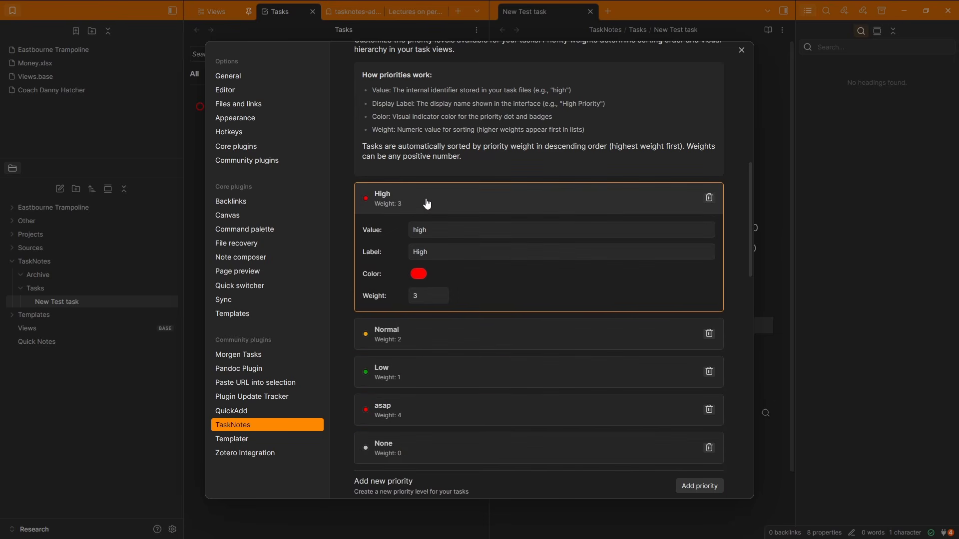
click(417, 274)
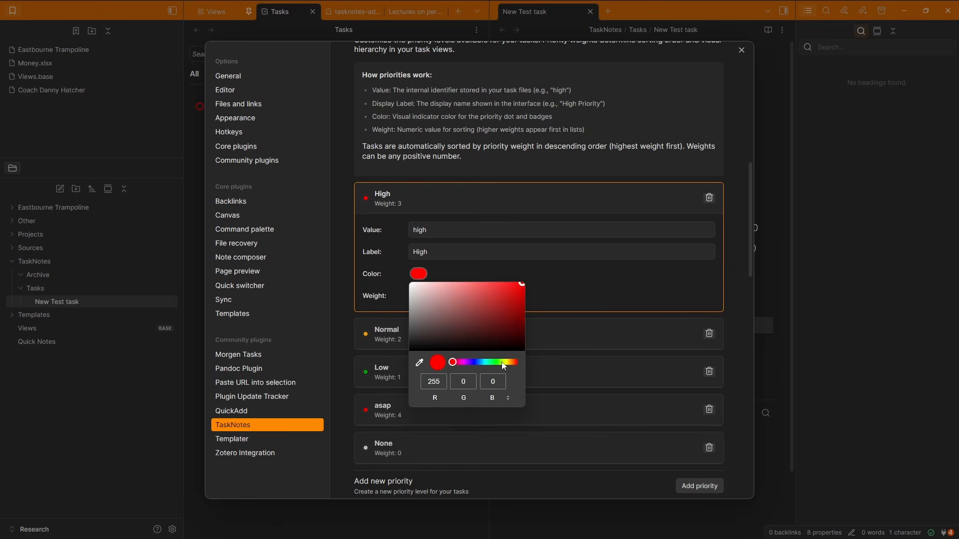
click(445, 199)
key(Escape)
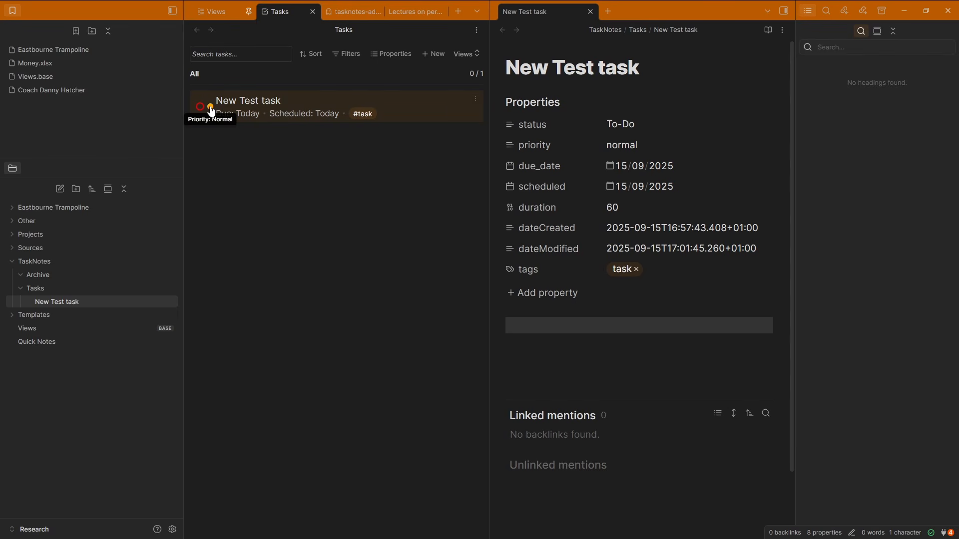
- Change the New Test task's priority to asap in the task list, and finally to Low
click(211, 111)
click(228, 150)
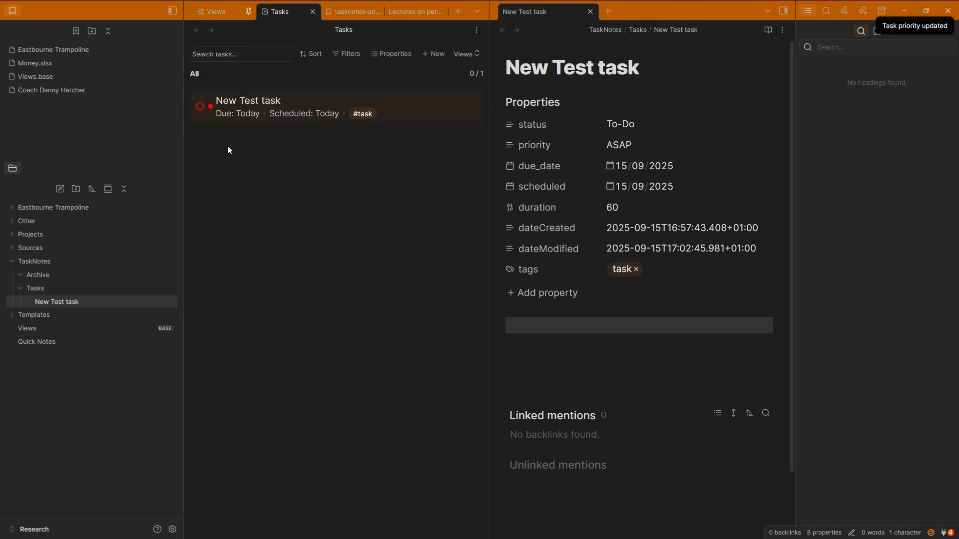
click(210, 112)
click(222, 133)
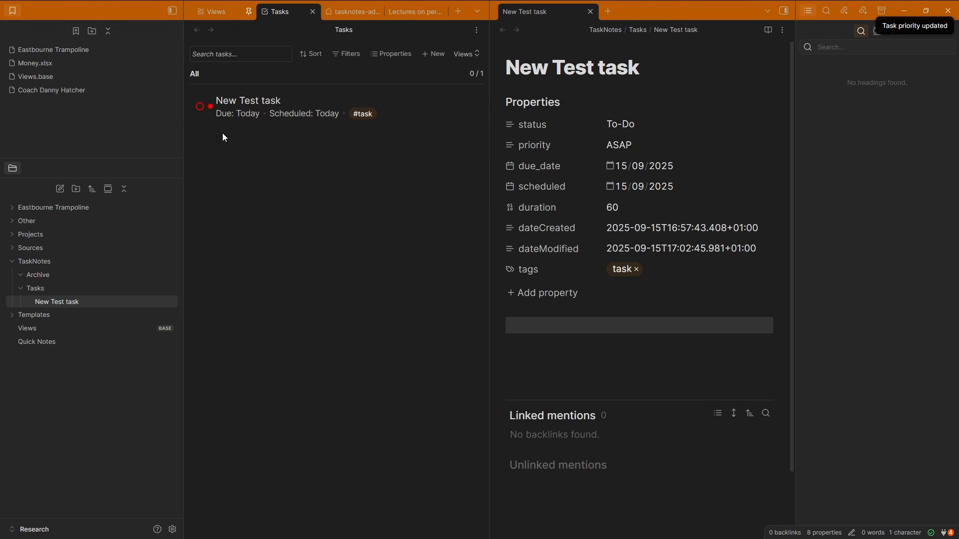
click(209, 108)
click(230, 161)
- Open New Test task for editing and try the In progress status and Normal priority
click(308, 102)
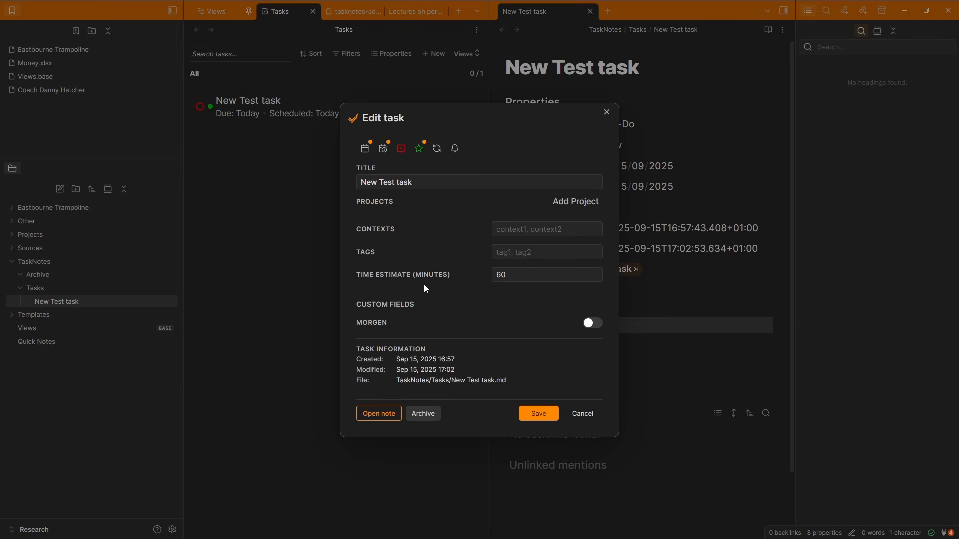
click(419, 149)
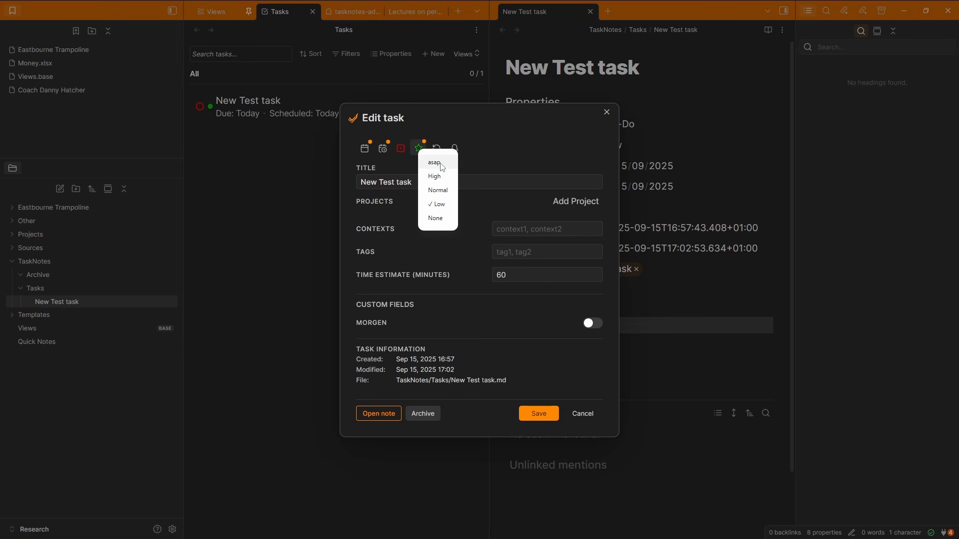
click(435, 137)
click(401, 149)
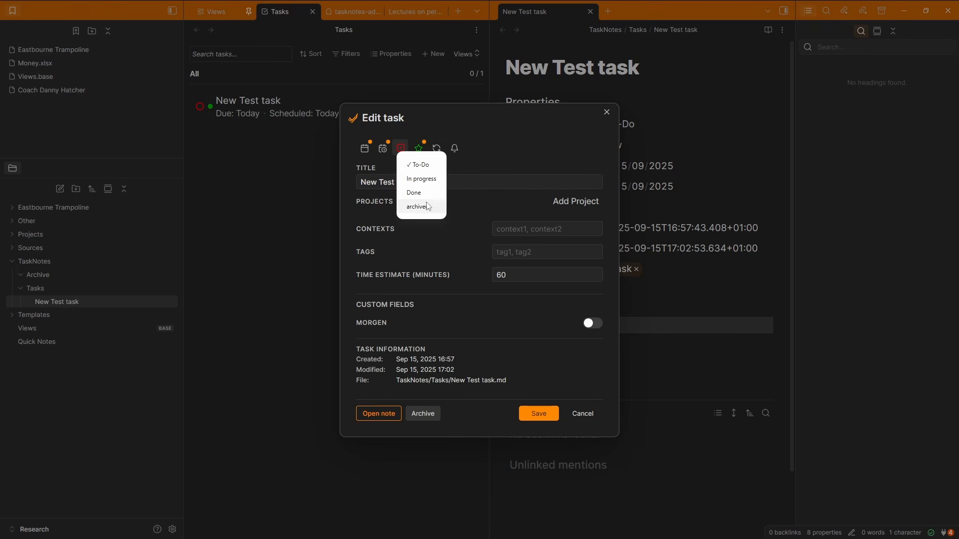
click(421, 178)
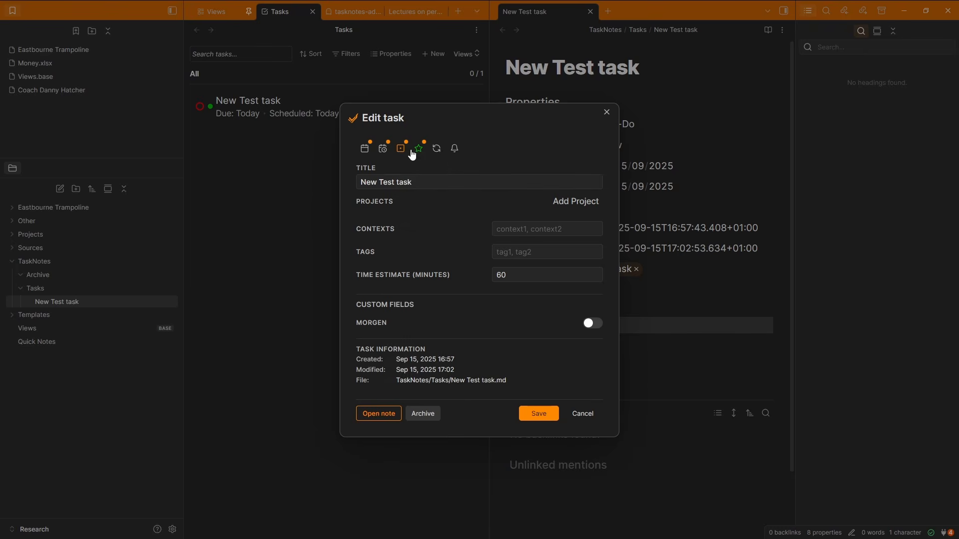
click(419, 148)
click(432, 190)
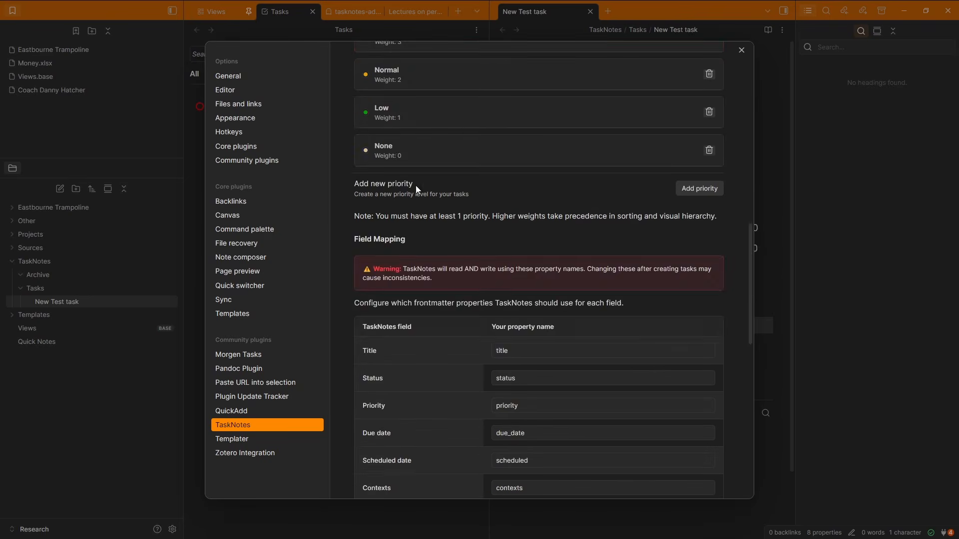
- Review the field mapping property names and the Morgen custom user field in the TaskNotes task property settings
scroll(416, 185, down, 7)
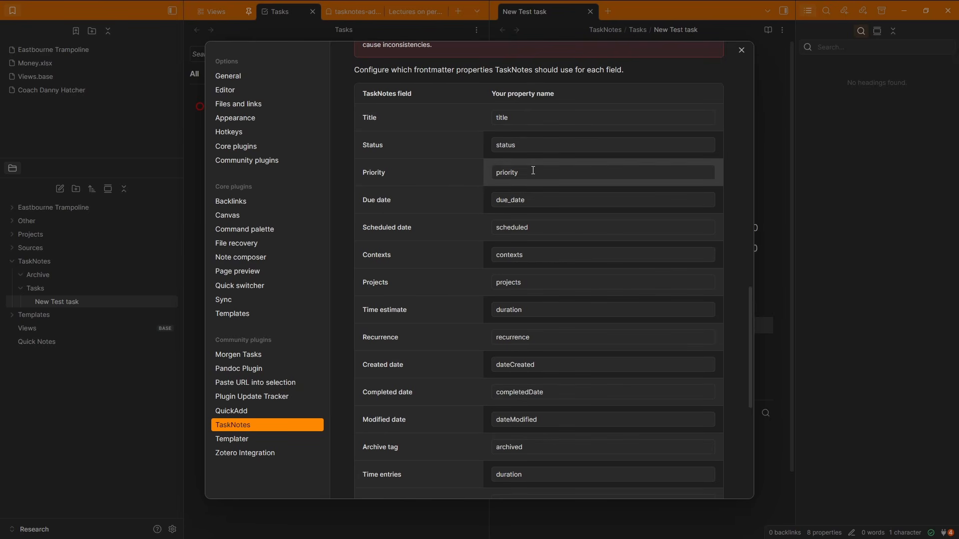
click(527, 144)
key(shift+Tab)
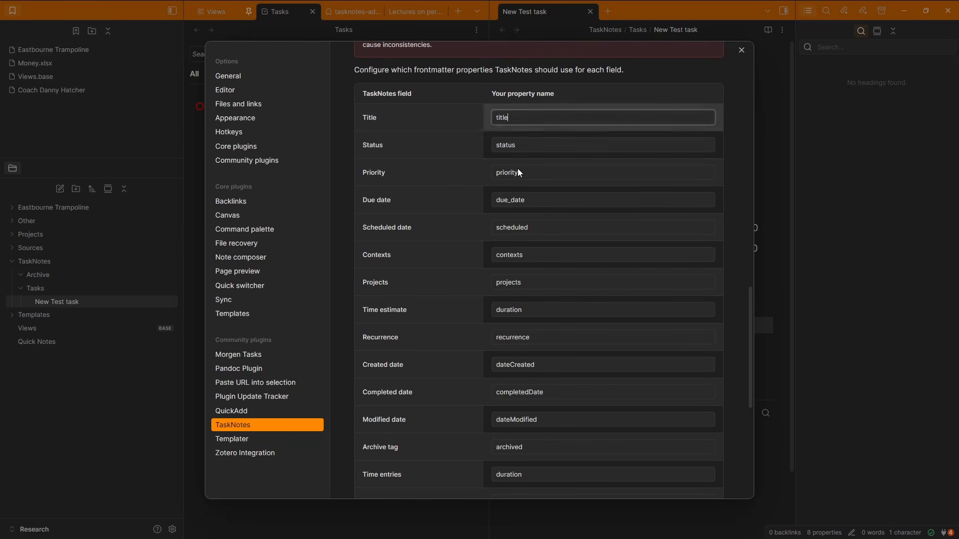
scroll(487, 200, down, 2)
click(552, 161)
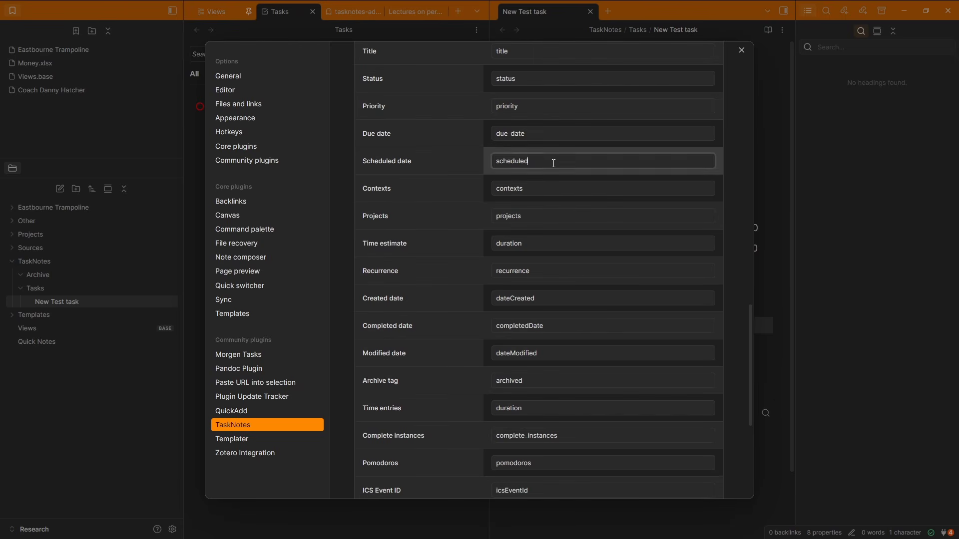
click(421, 133)
click(537, 132)
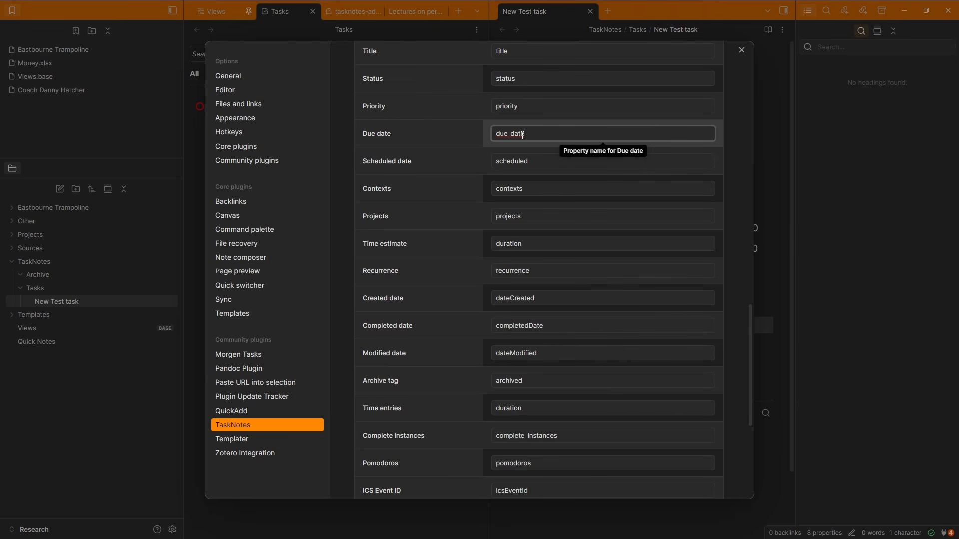
click(471, 138)
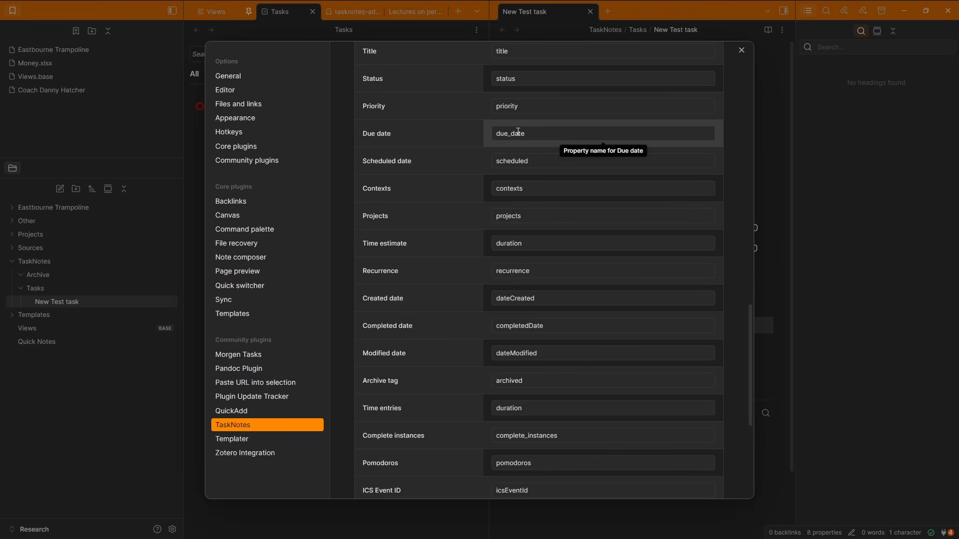
scroll(446, 235, down, 5)
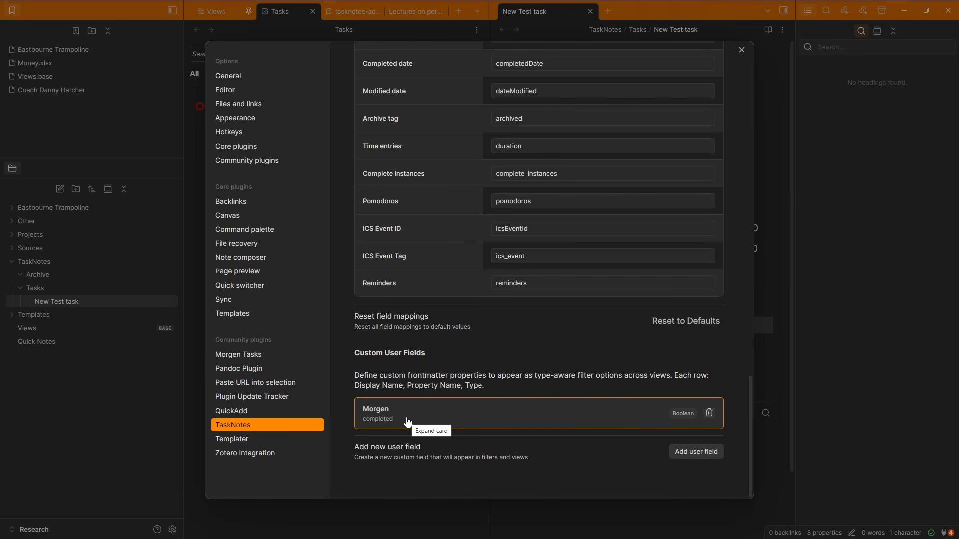
click(508, 422)
scroll(514, 389, down, 2)
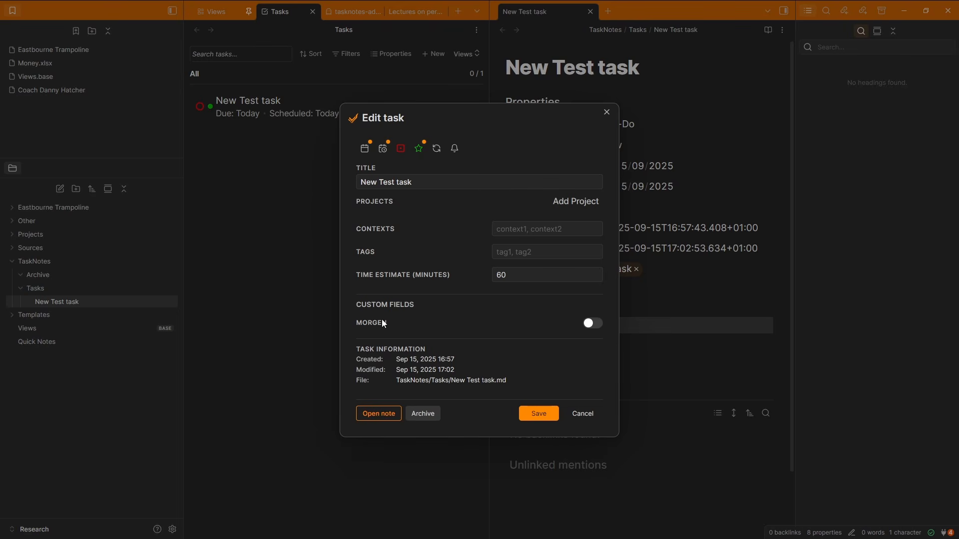
- Toggle the Morgen custom field on and back off while editing New Test task, and save the task
click(593, 323)
click(591, 325)
click(538, 416)
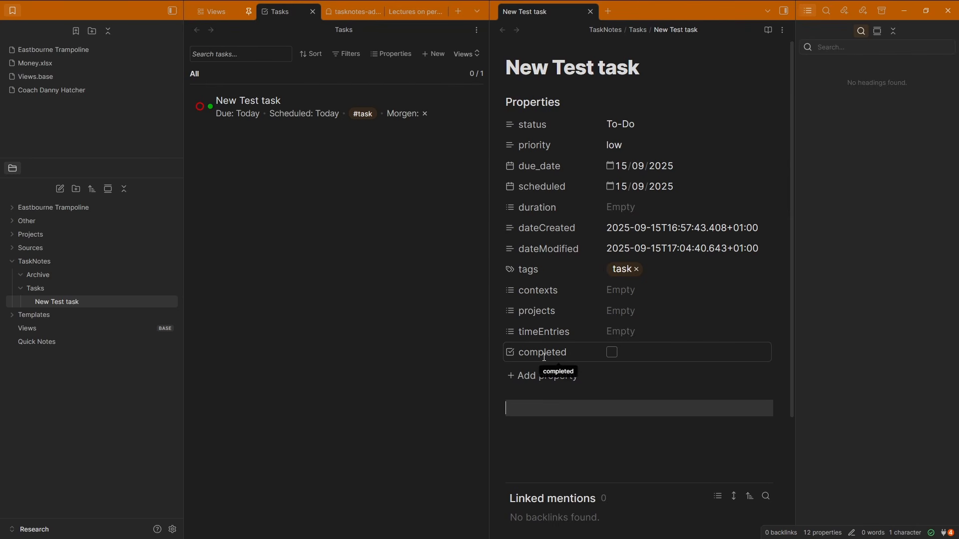
- Review the basic, date and reminder defaults for new tasks in the TaskNotes defaults and templates settings
key(ctrl+comma)
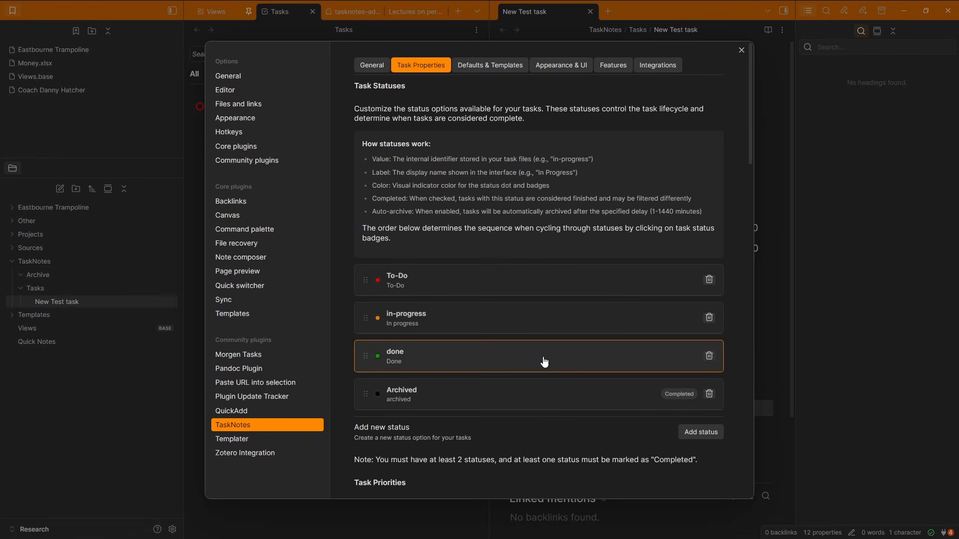
click(484, 66)
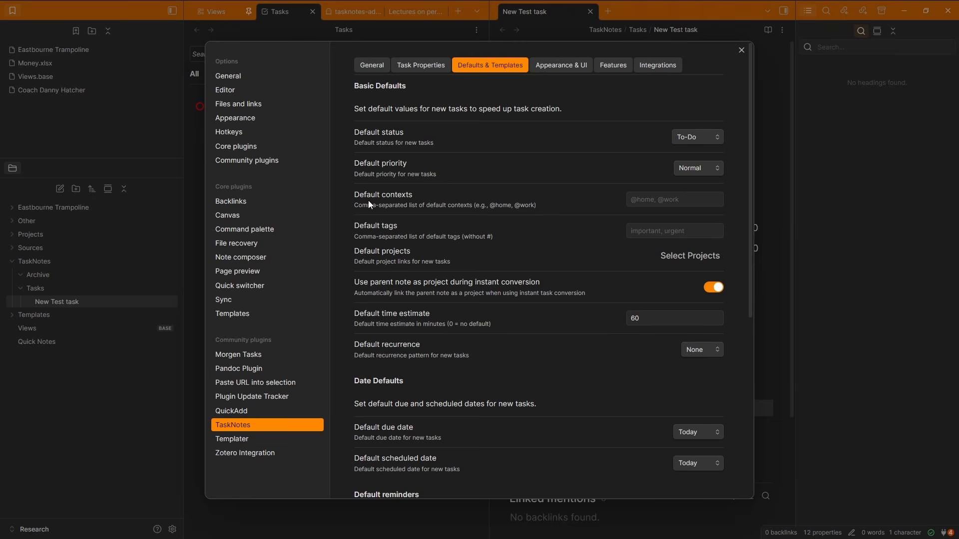
click(665, 200)
click(354, 233)
scroll(507, 232, down, 3)
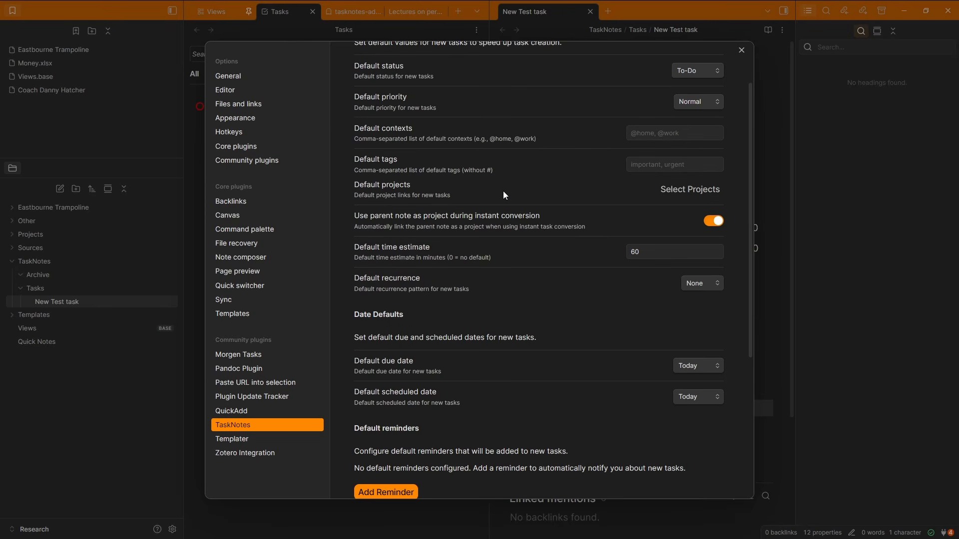
scroll(481, 230, down, 5)
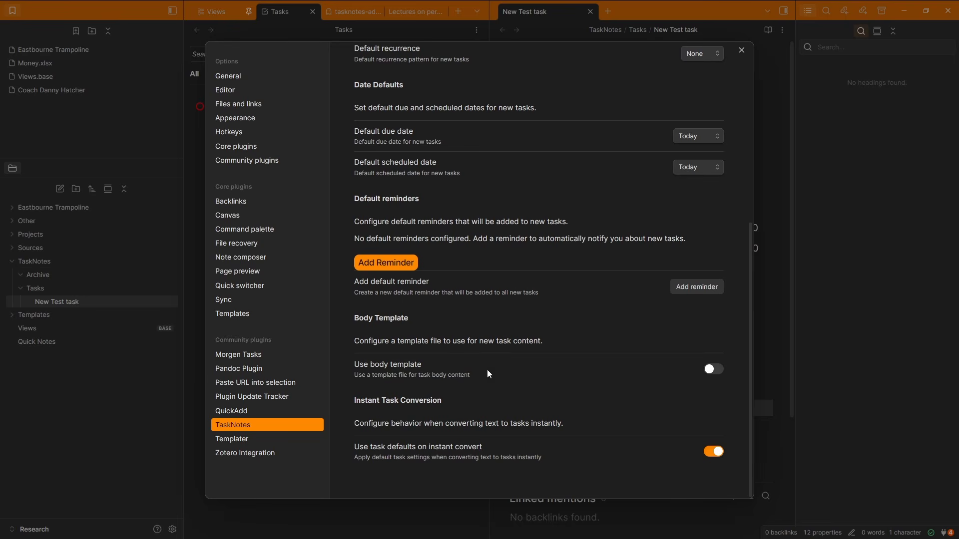
- Enable the body template option to view its template variables, and disable it again
click(713, 372)
scroll(542, 366, down, 4)
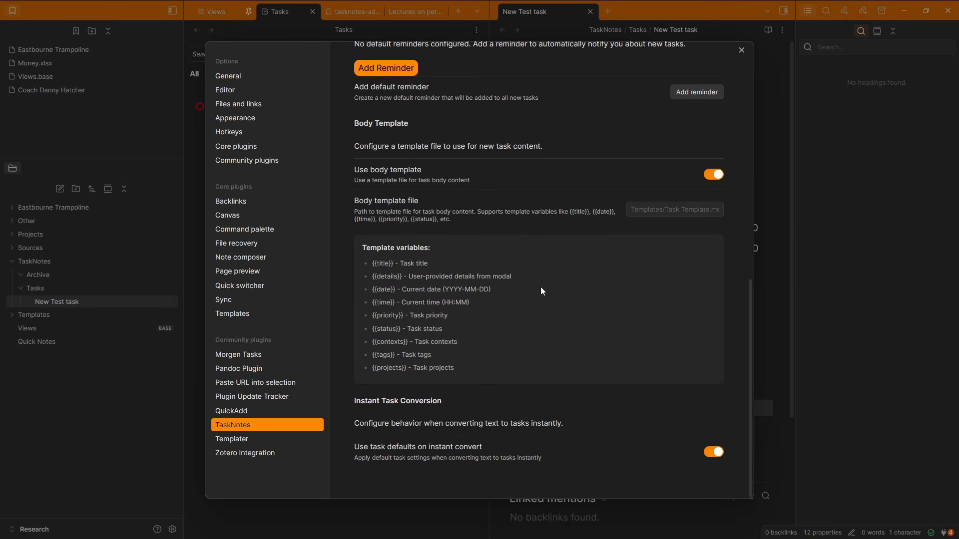
click(714, 174)
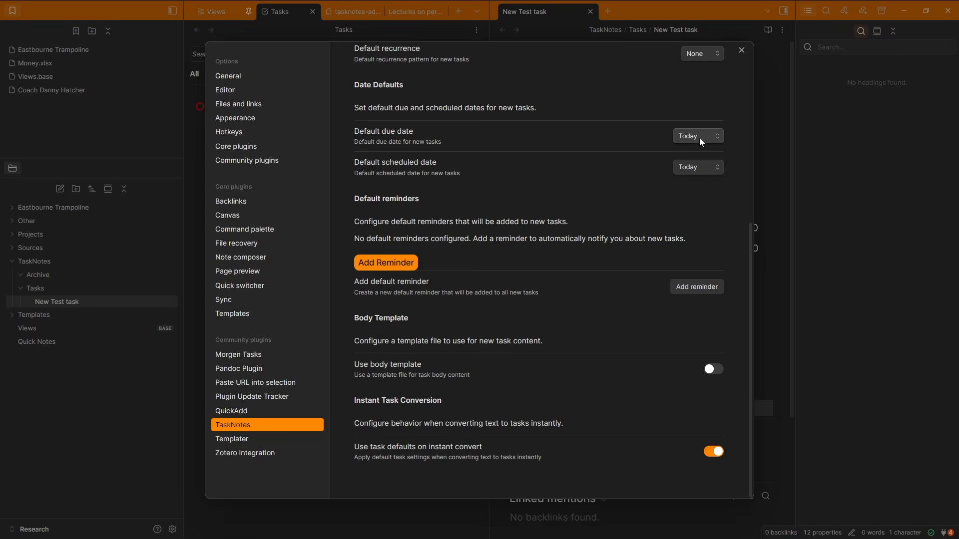
- Set both the default due date and the default scheduled date for new tasks to None, and close the settings
key(Escape)
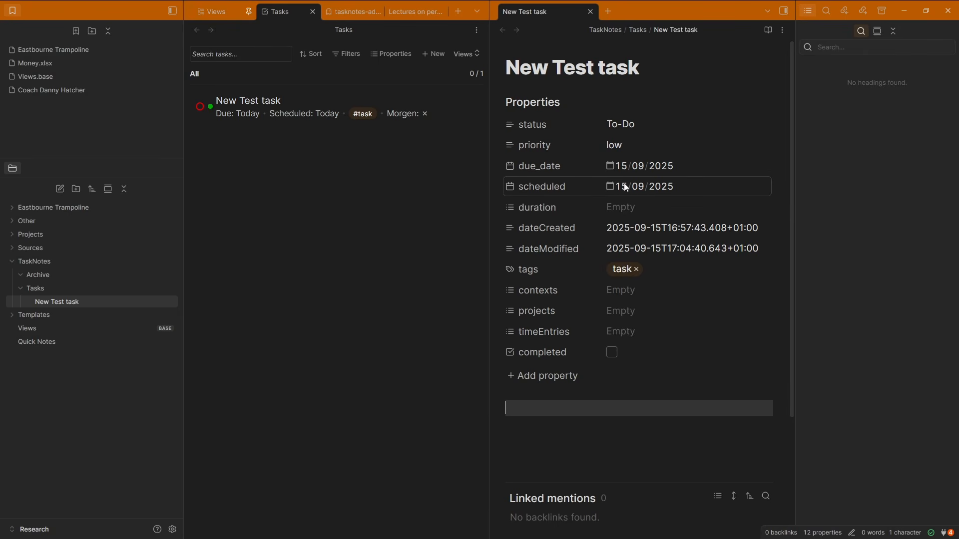
click(702, 168)
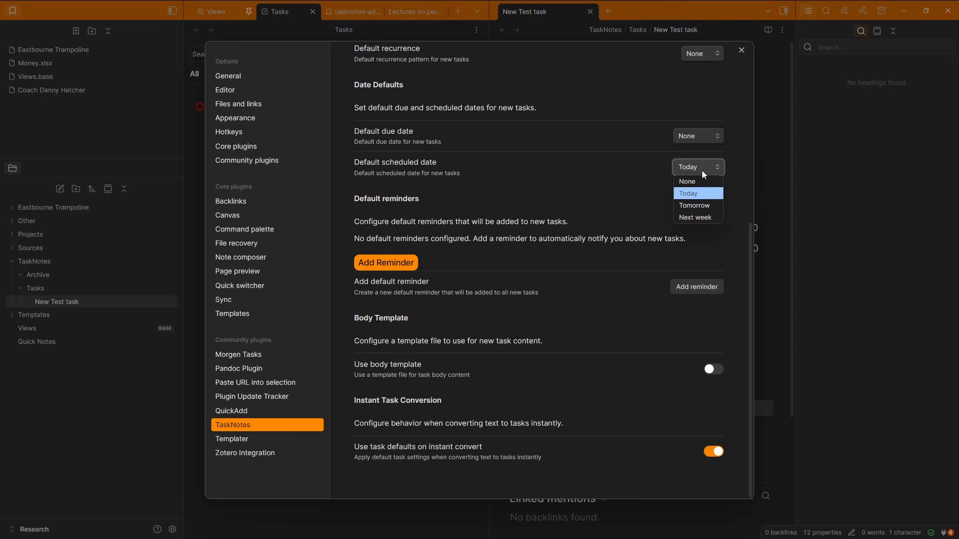
click(715, 181)
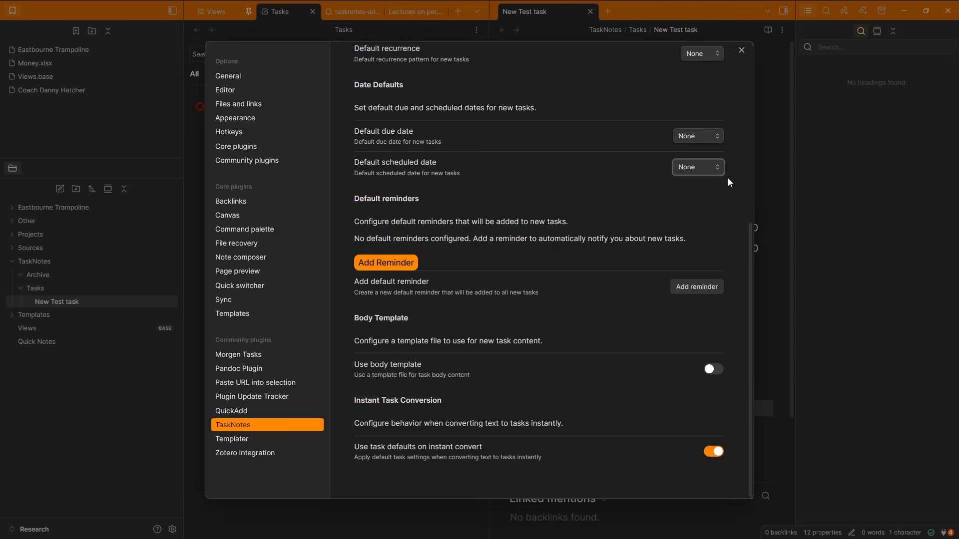
key(Escape)
- Create a new task titled "Second task" from the Tasks view
click(434, 54)
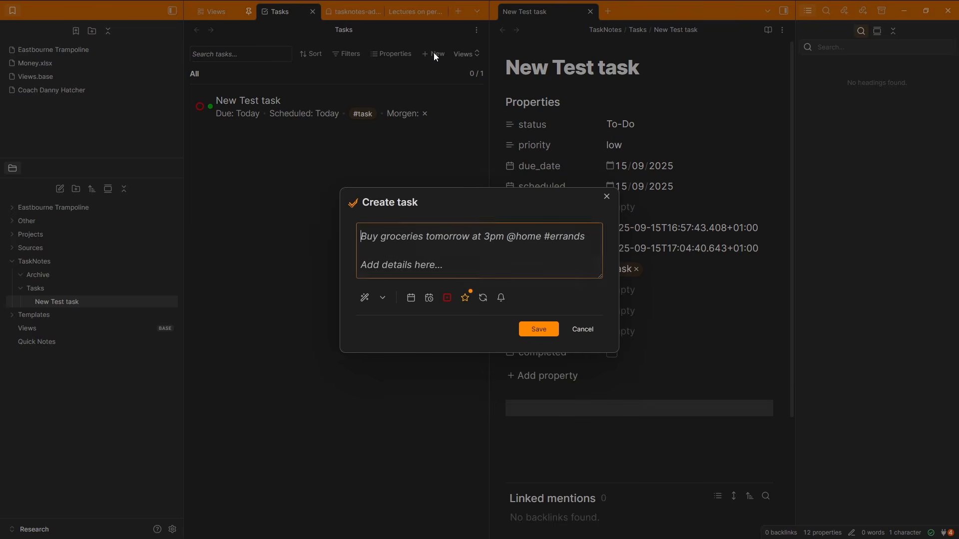
text(Second task)
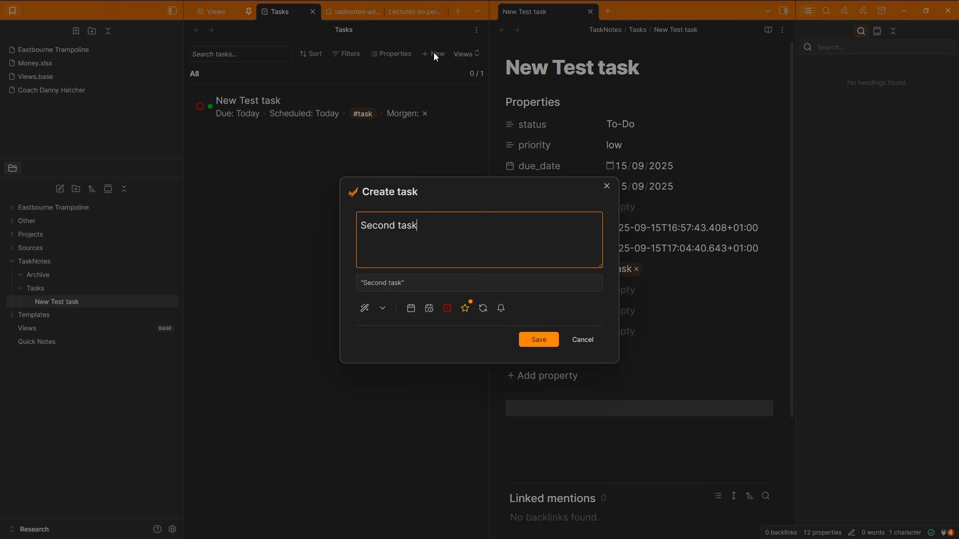
key(Return)
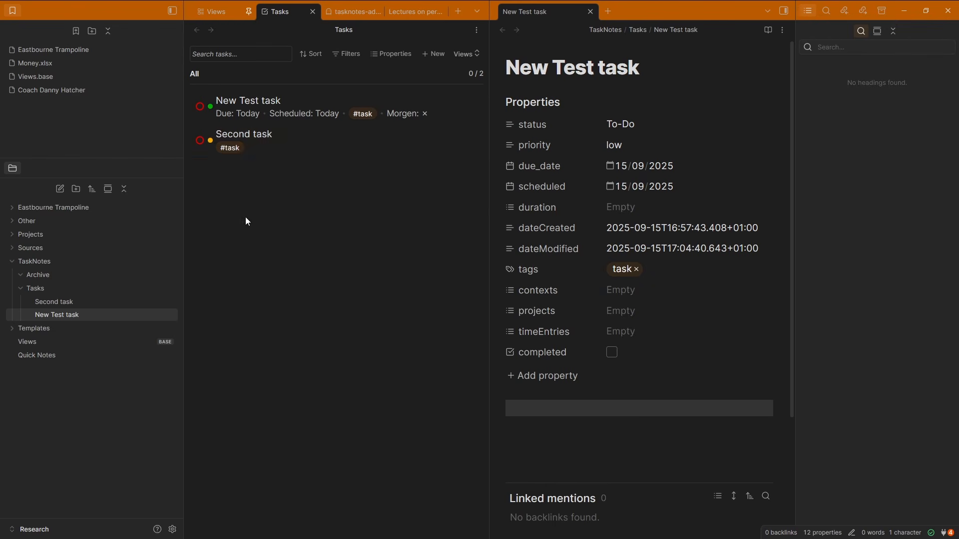
- Switch task identification to Property in the general TaskNotes settings to view its name and value fields, and return it to Tag
key(ctrl+comma)
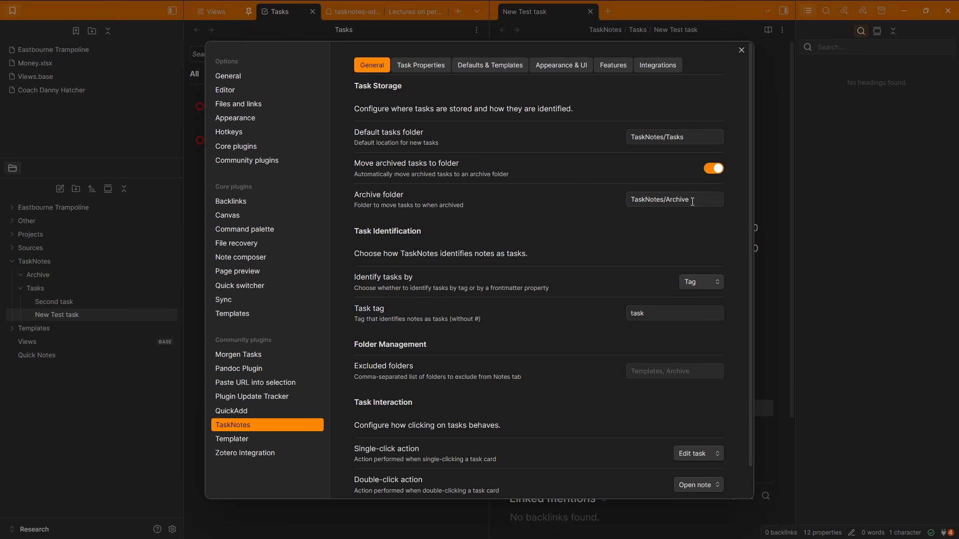
scroll(458, 223, down, 1)
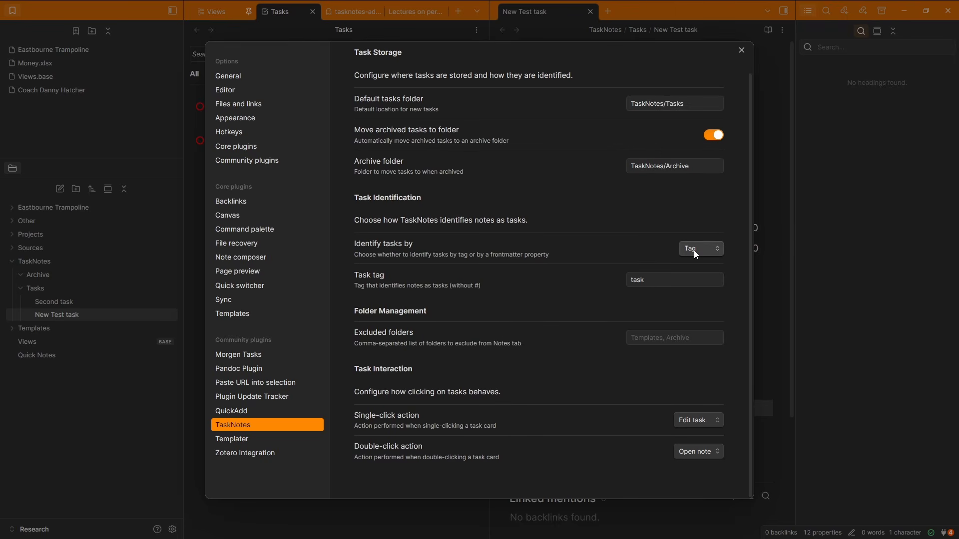
click(627, 280)
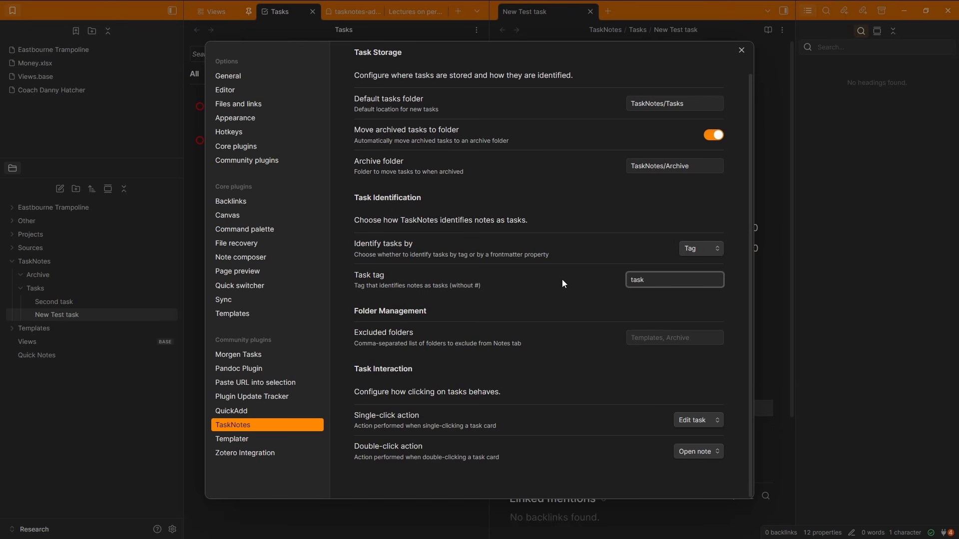
click(691, 249)
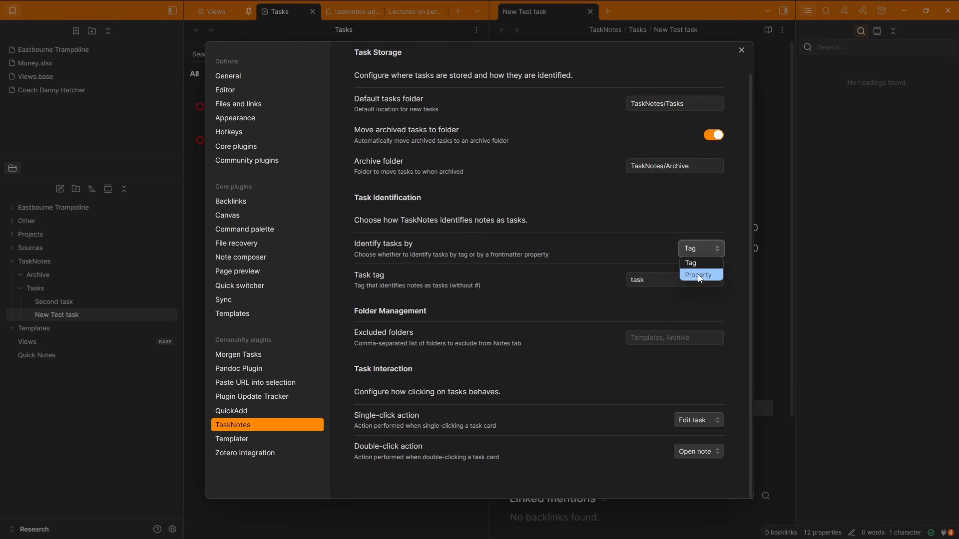
click(699, 275)
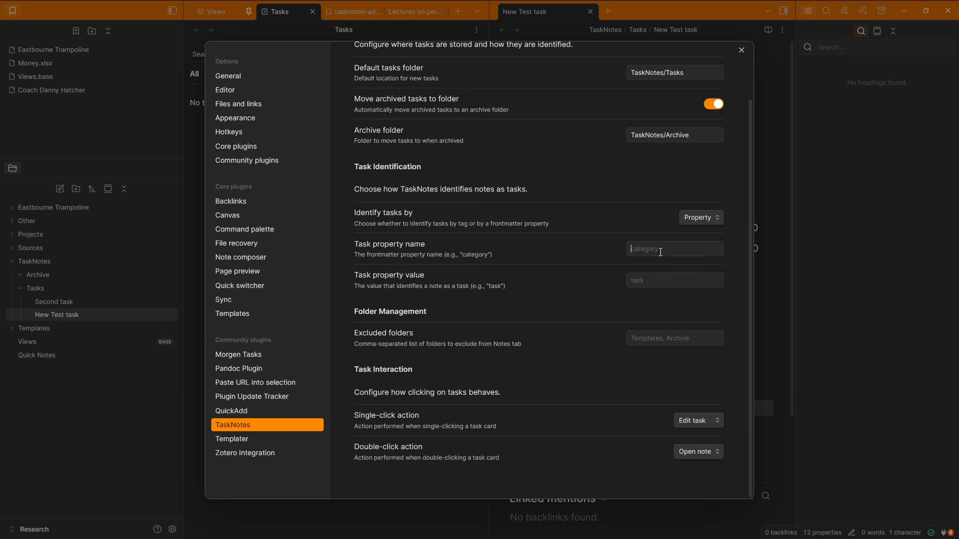
click(644, 276)
click(692, 220)
click(695, 237)
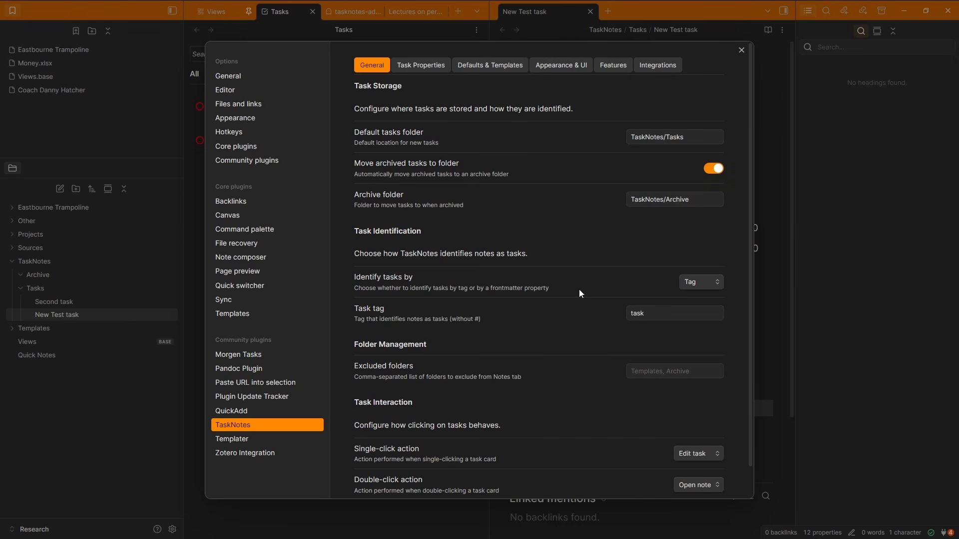
- Review the excluded folders and the single-click and double-click action options in the general TaskNotes settings
scroll(579, 293, down, 2)
click(639, 336)
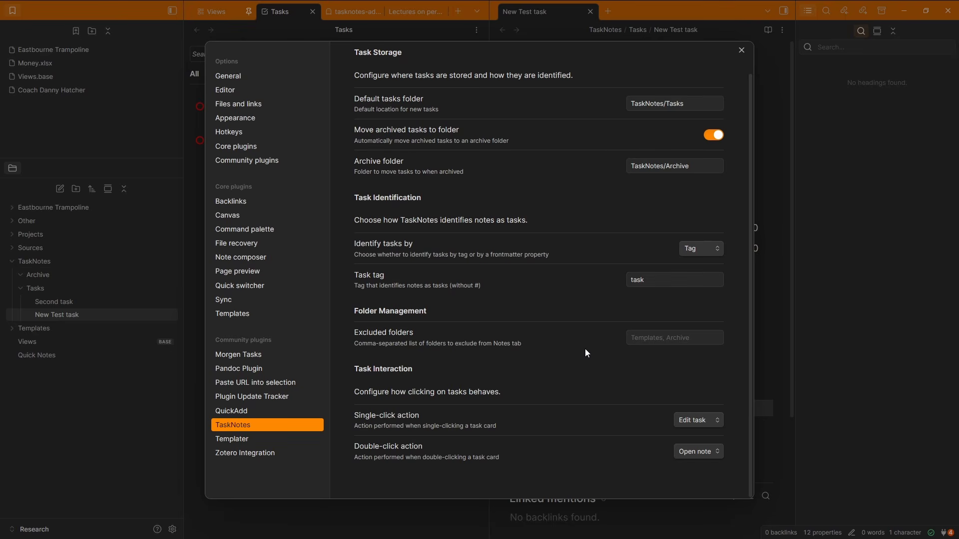
click(697, 421)
click(612, 418)
click(810, 385)
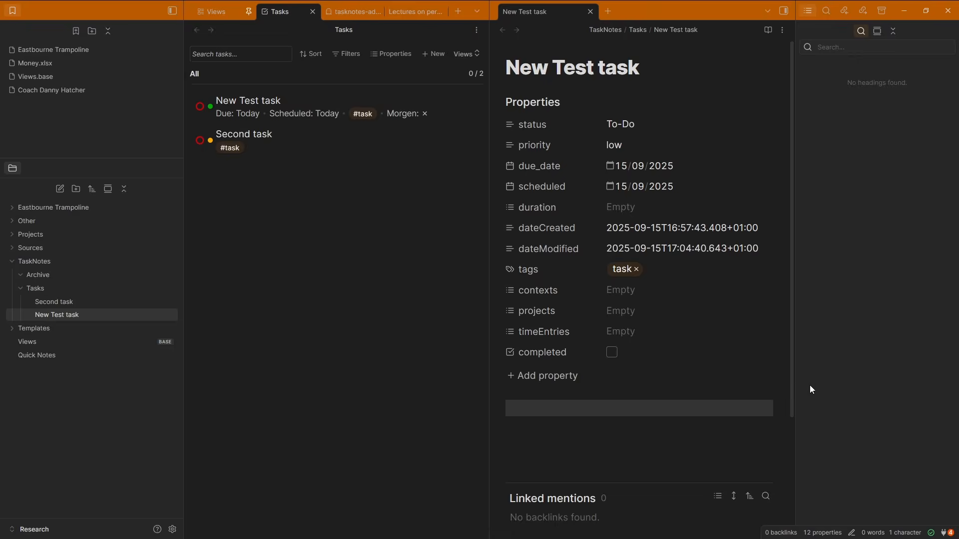
- Test the single-click and double-click actions on Second task by opening its edit dialog and its note
click(280, 134)
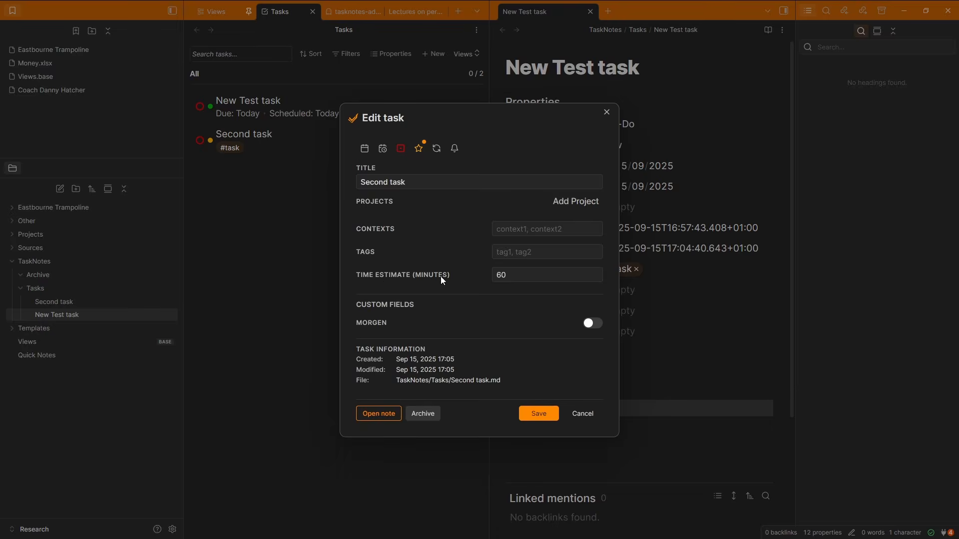
click(284, 189)
double_click(282, 132)
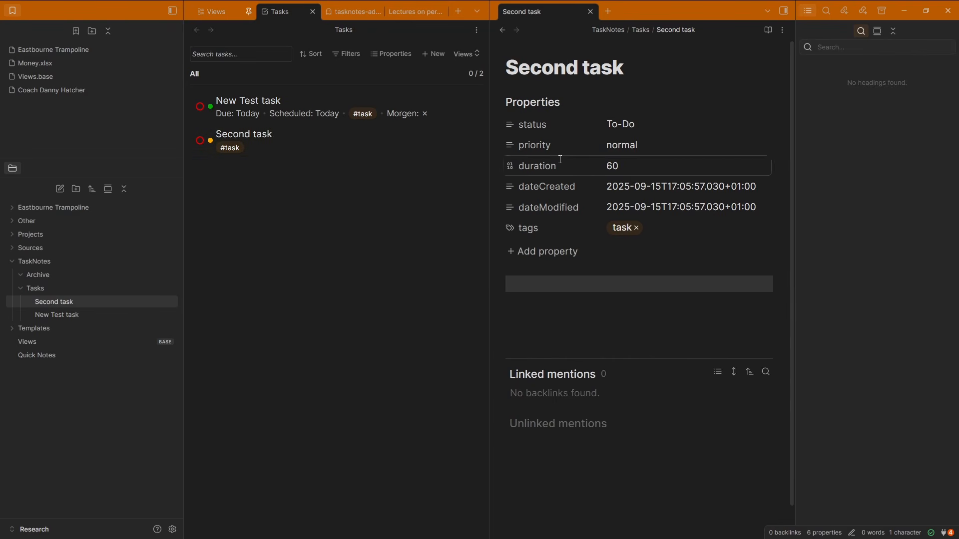
click(503, 31)
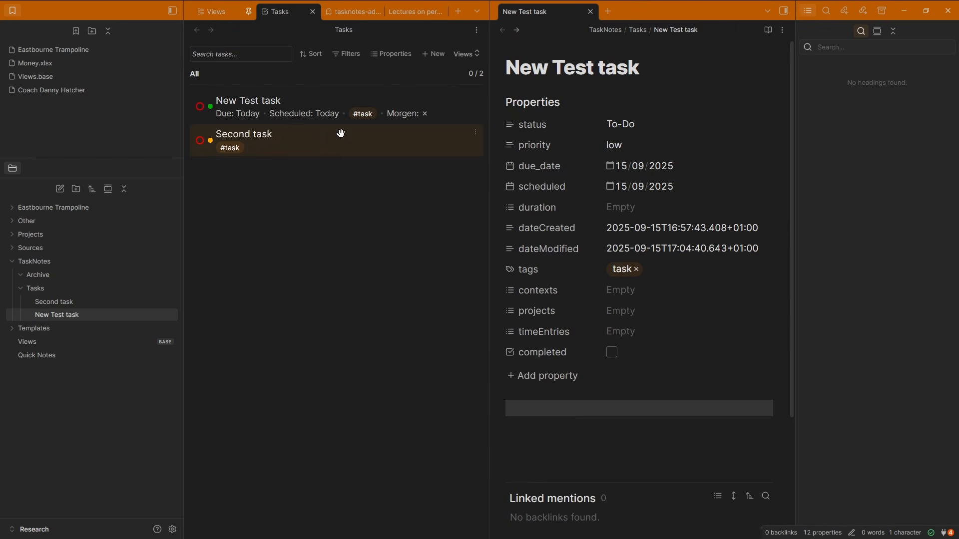
double_click(317, 141)
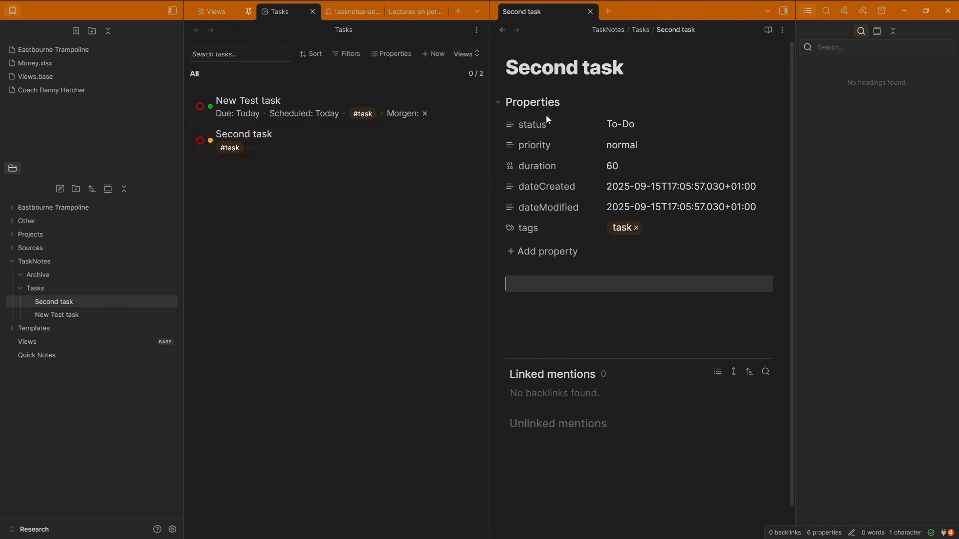
click(296, 140)
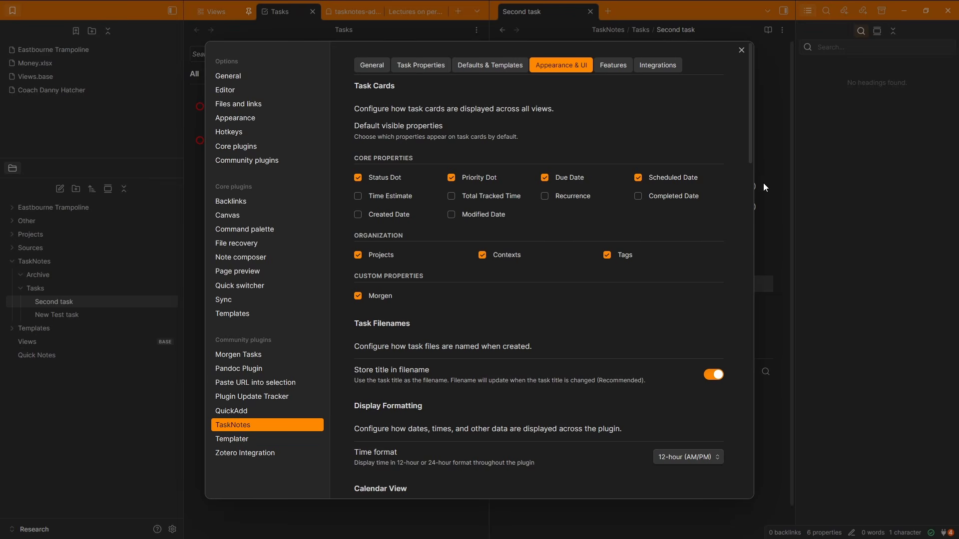
- Make Time Estimate, Created Date and Modified Date visible on task cards by default in the TaskNotes appearance settings
click(768, 194)
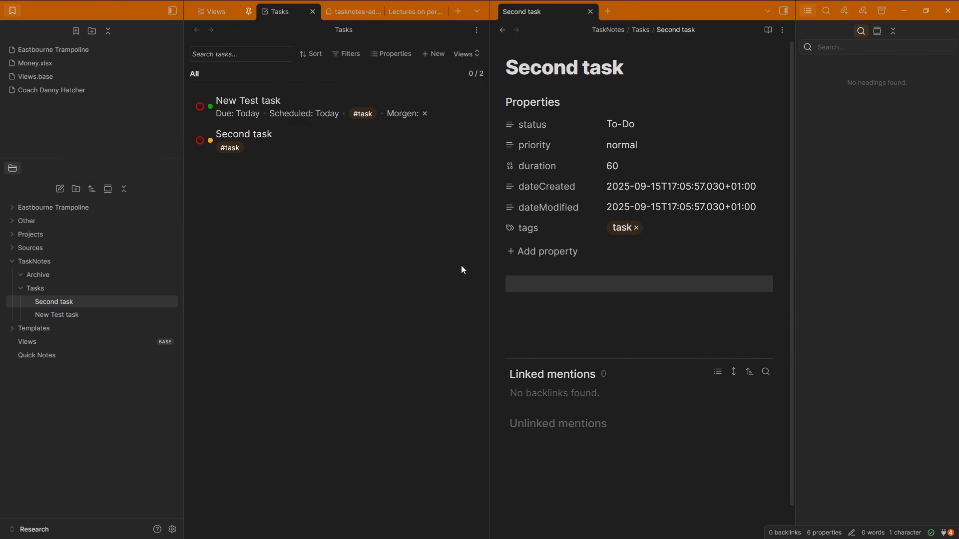
key(ctrl+comma)
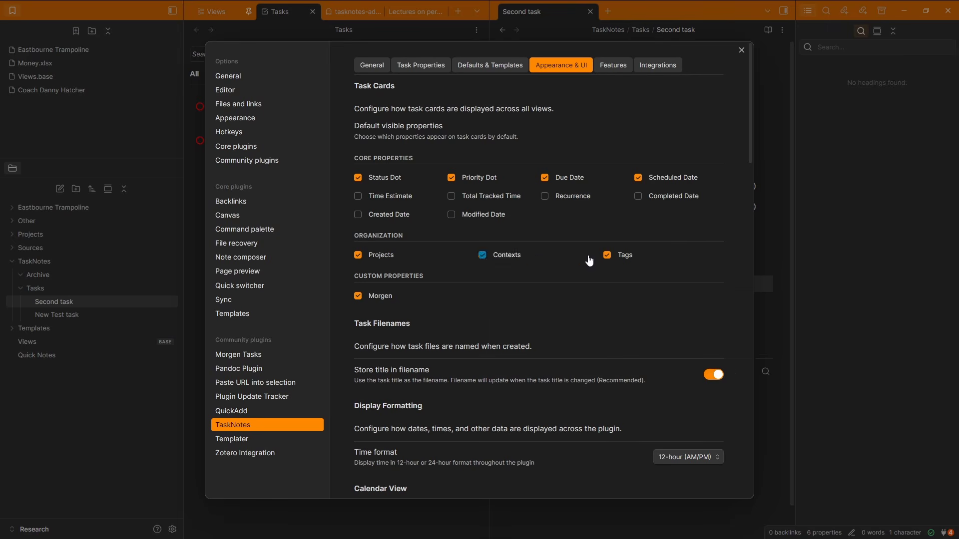
click(358, 197)
click(358, 216)
click(452, 217)
click(769, 199)
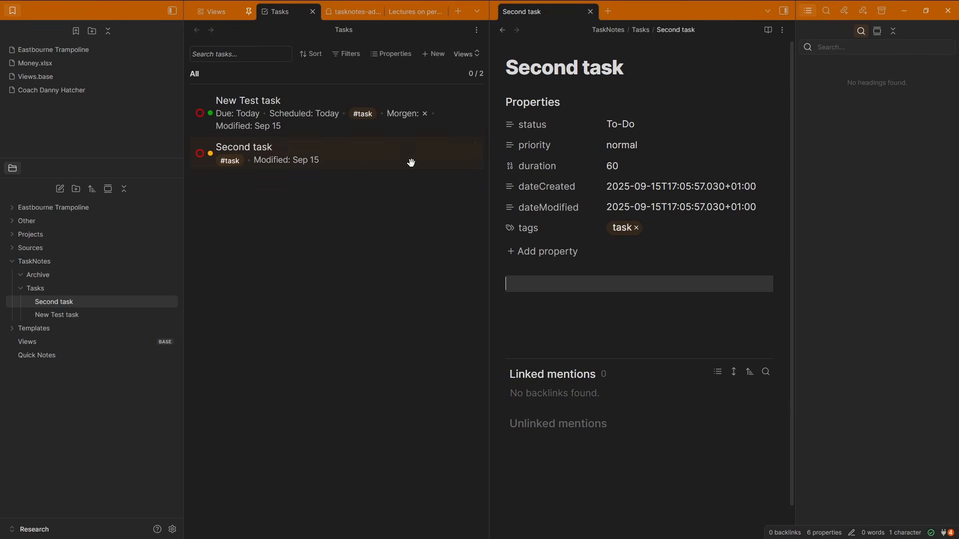
- Set the time estimate of New Test task to 30 minutes and save the task
click(281, 127)
click(519, 271)
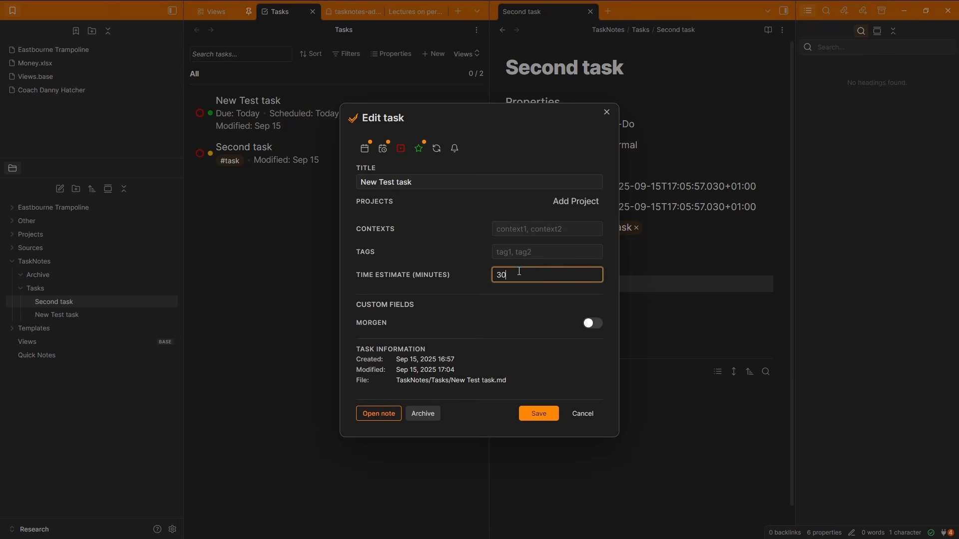
click(525, 413)
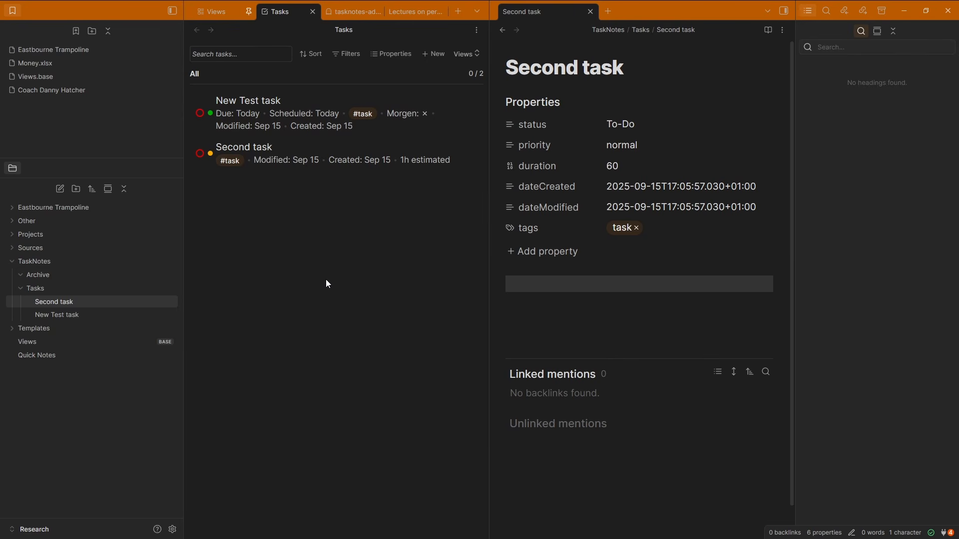
- Insert a link to New Test task in the body of the Second task note, with an empty line below it
click(563, 289)
click(601, 68)
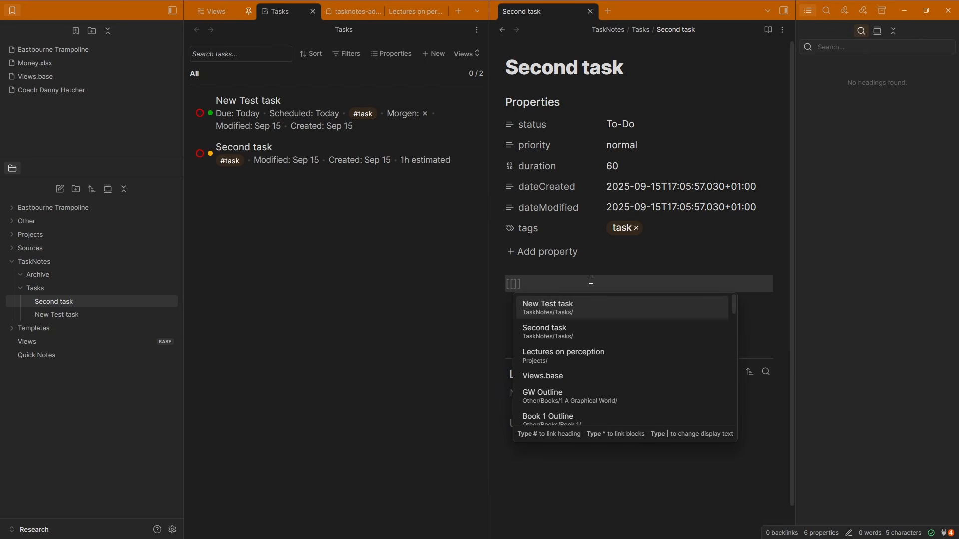
key(Return)
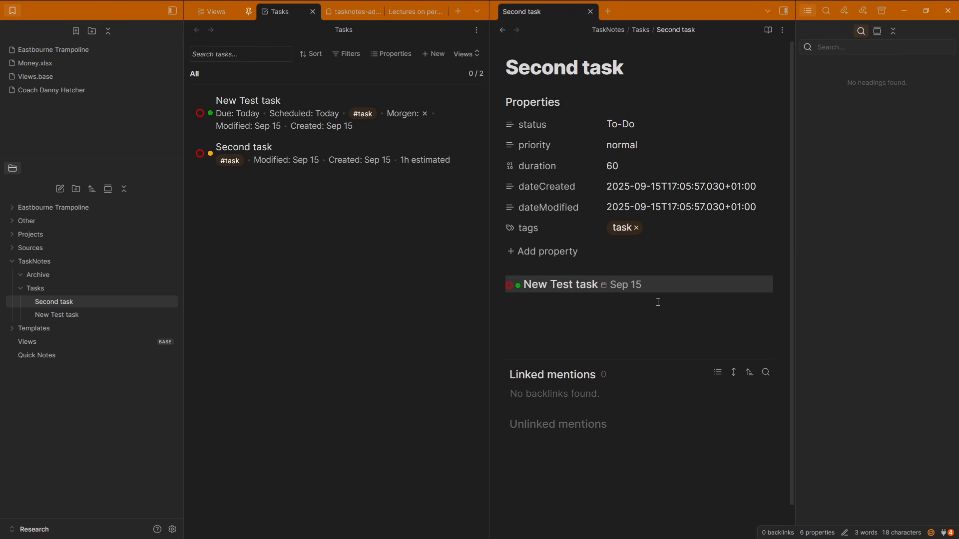
key(Return)
key(Return)
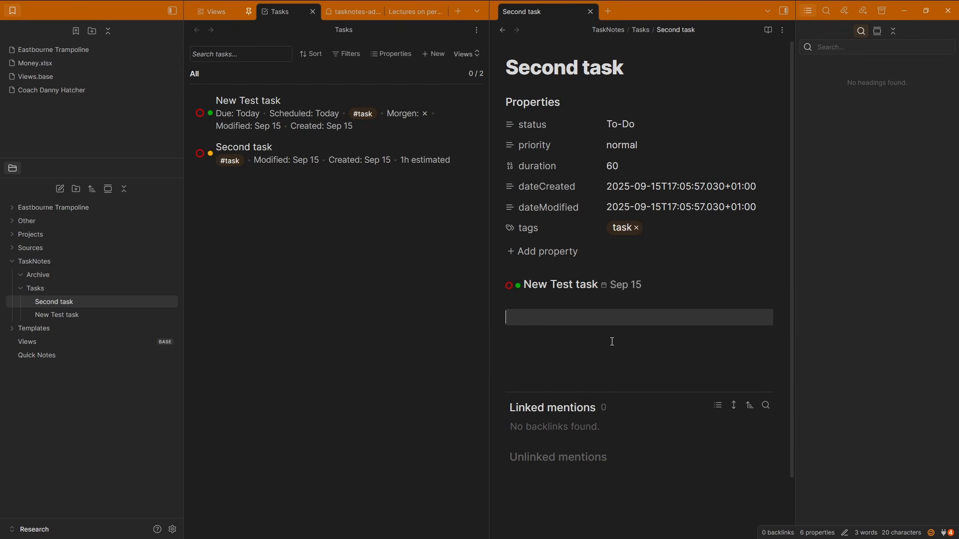
- Switch the Second task note to source mode to inspect the task link, return to live preview, and check the available view modes
click(783, 30)
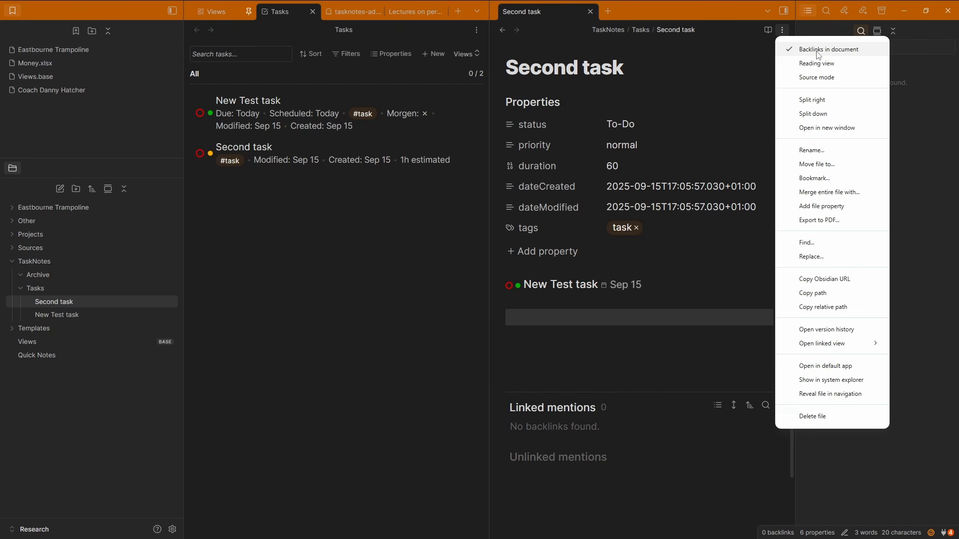
click(819, 77)
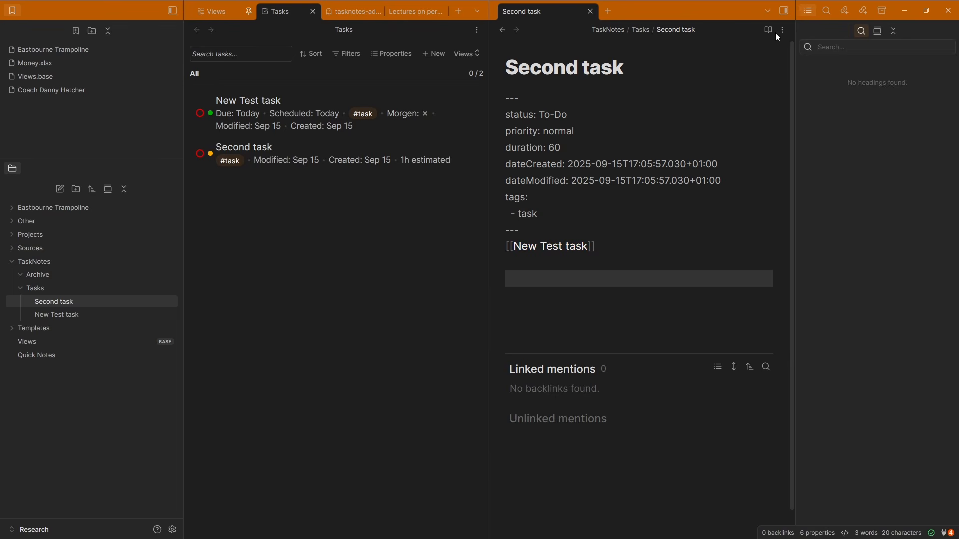
click(783, 30)
click(814, 77)
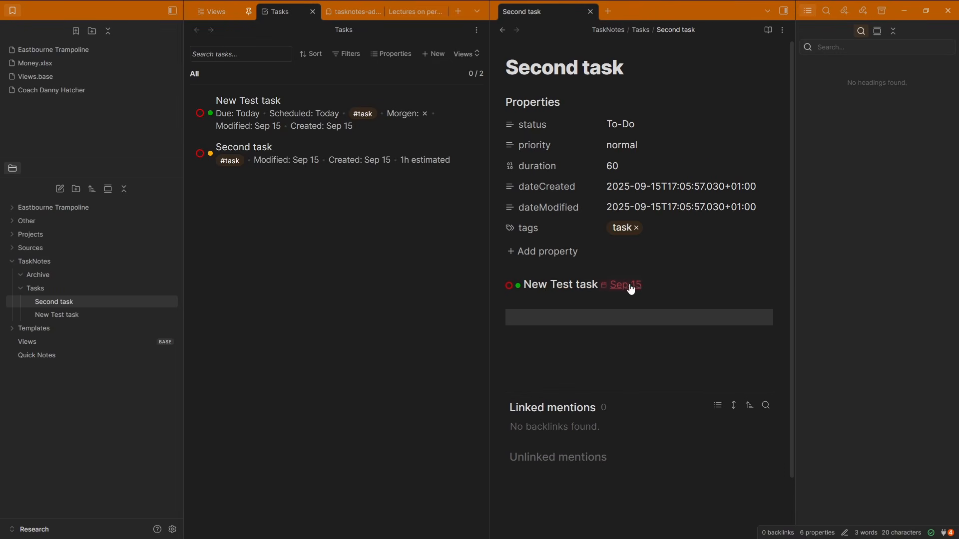
click(845, 533)
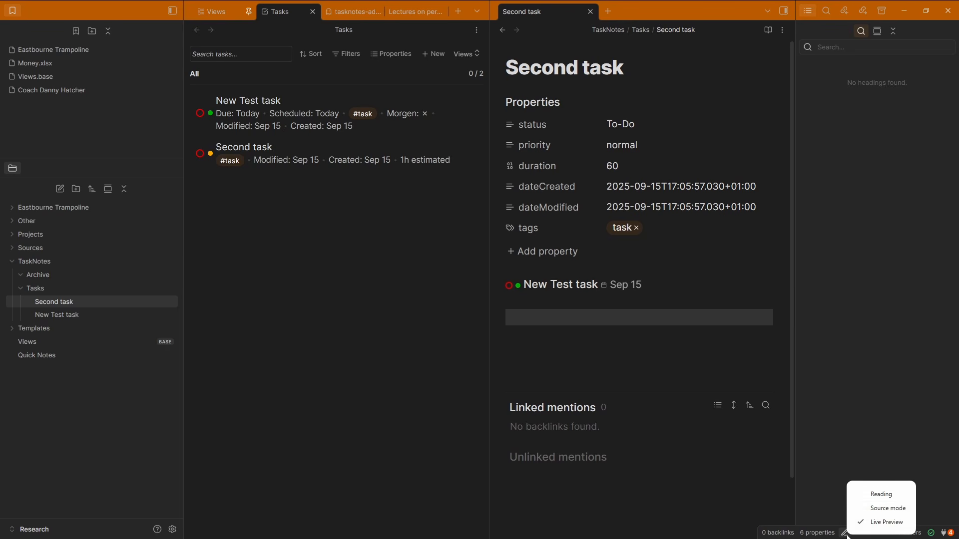
click(874, 452)
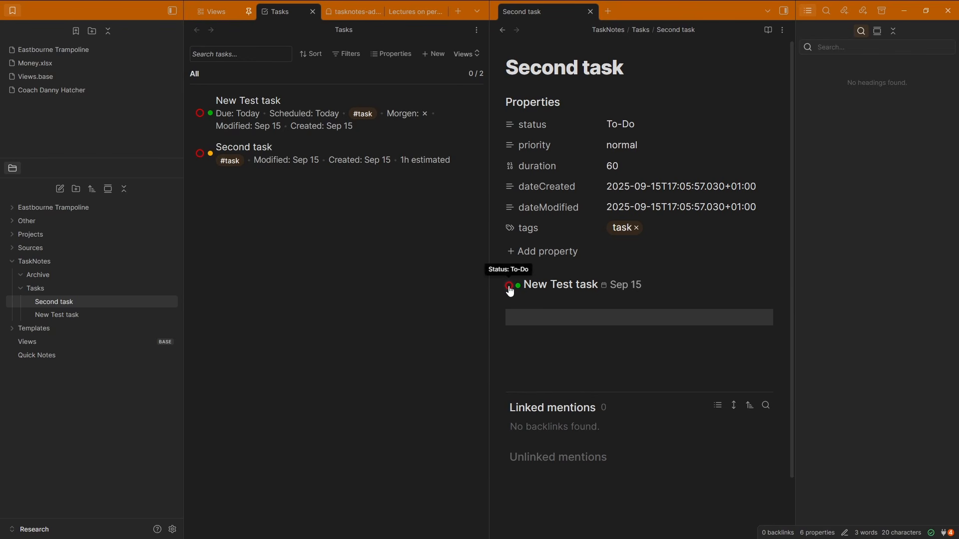
- From the inline New Test task link in the Second task note, move the due date to Sep 16 and the scheduled date to Sep 14
key(ctrl+comma)
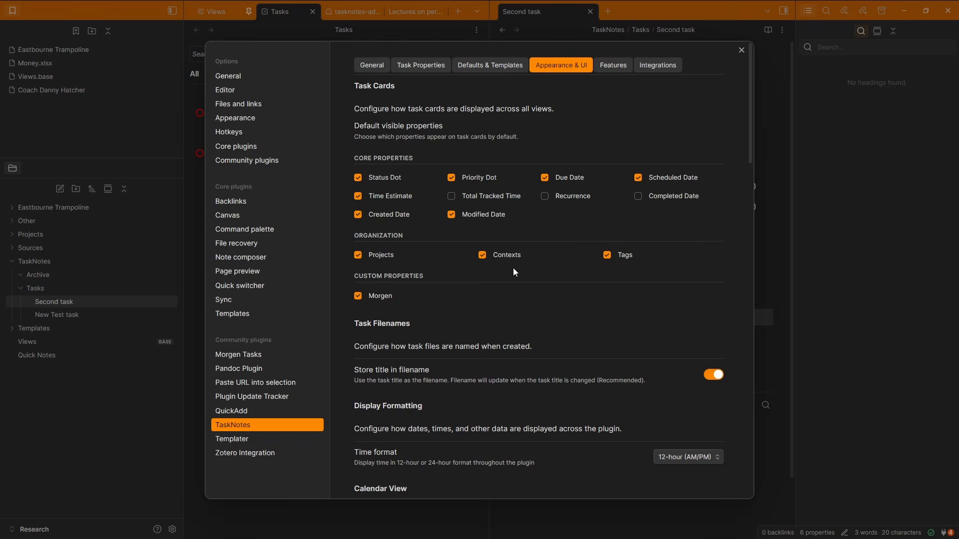
key(Escape)
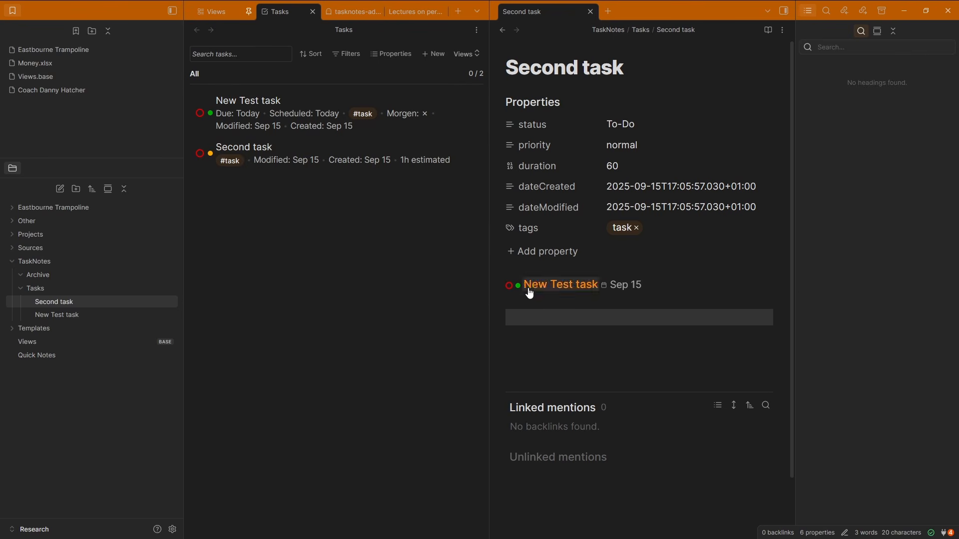
click(625, 285)
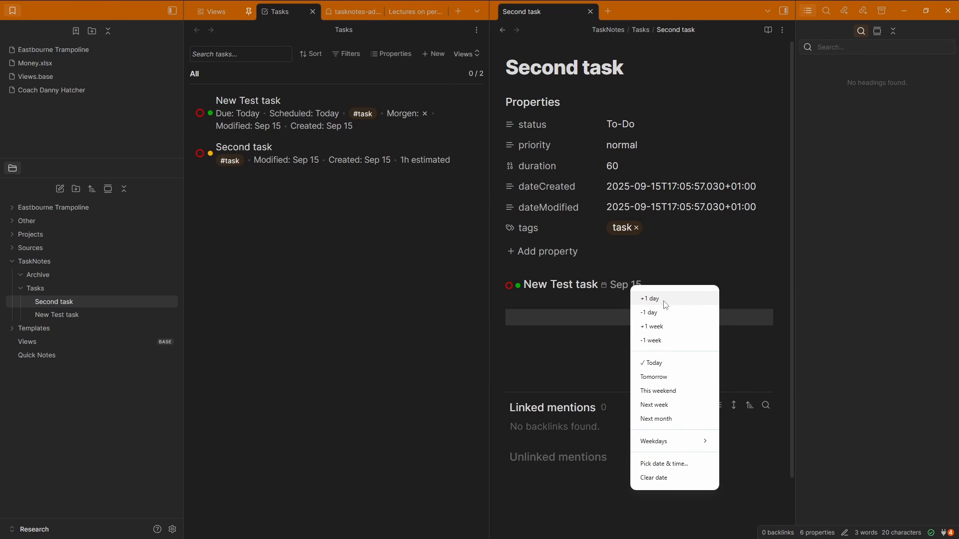
click(642, 312)
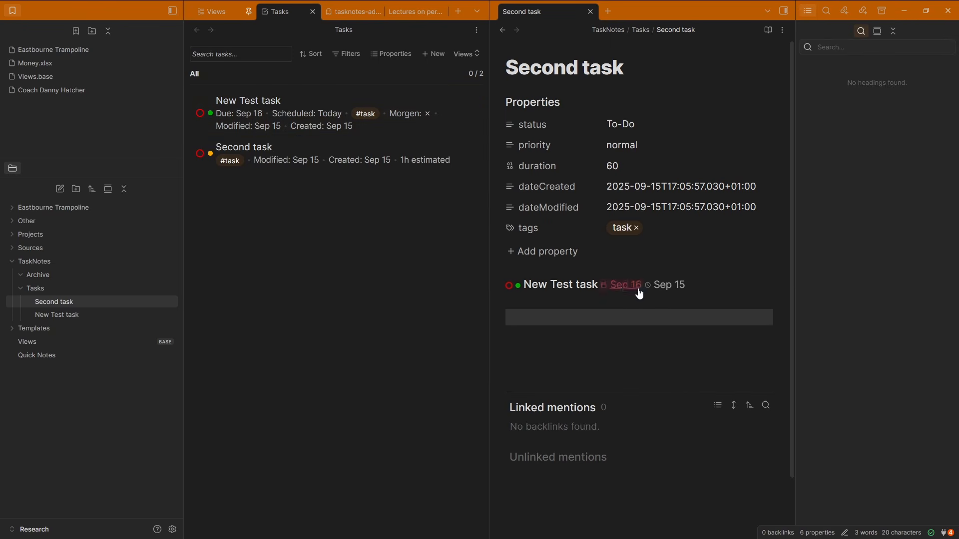
click(667, 286)
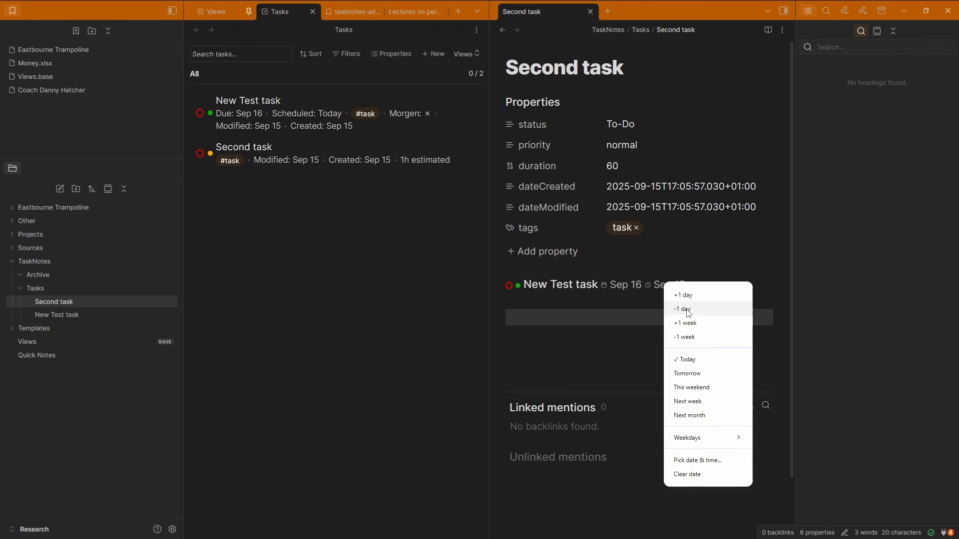
click(689, 311)
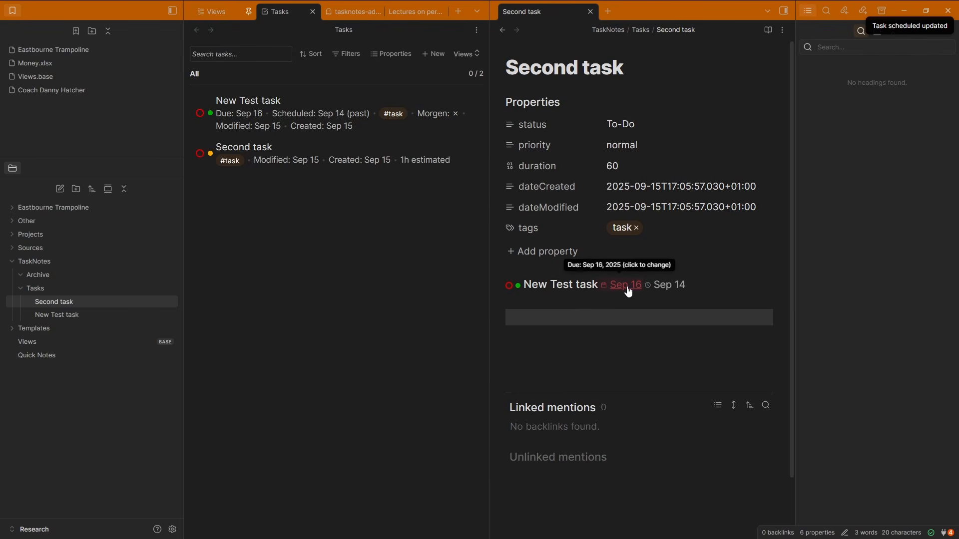
- Set New Test task's priority to asap and its status to In progress from the inline link in the Second task note
click(518, 285)
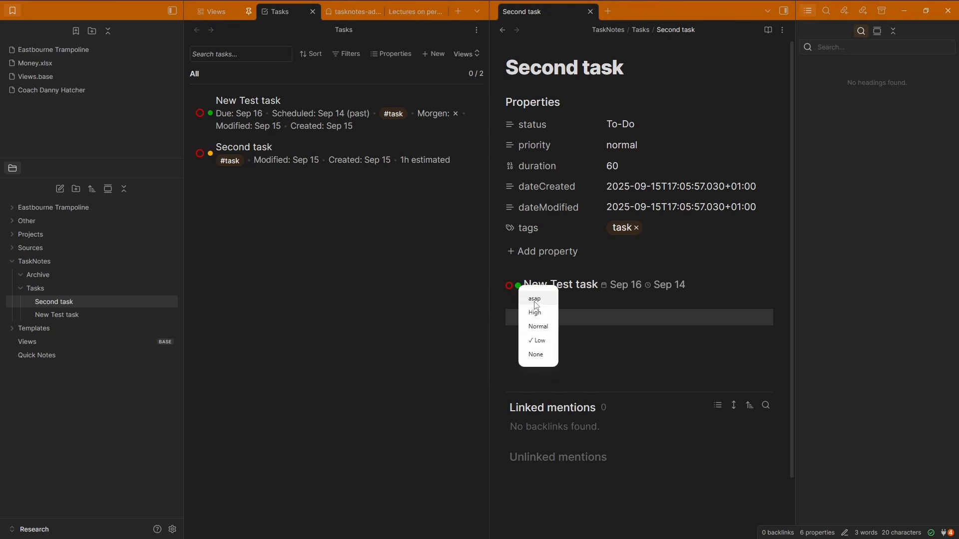
click(534, 300)
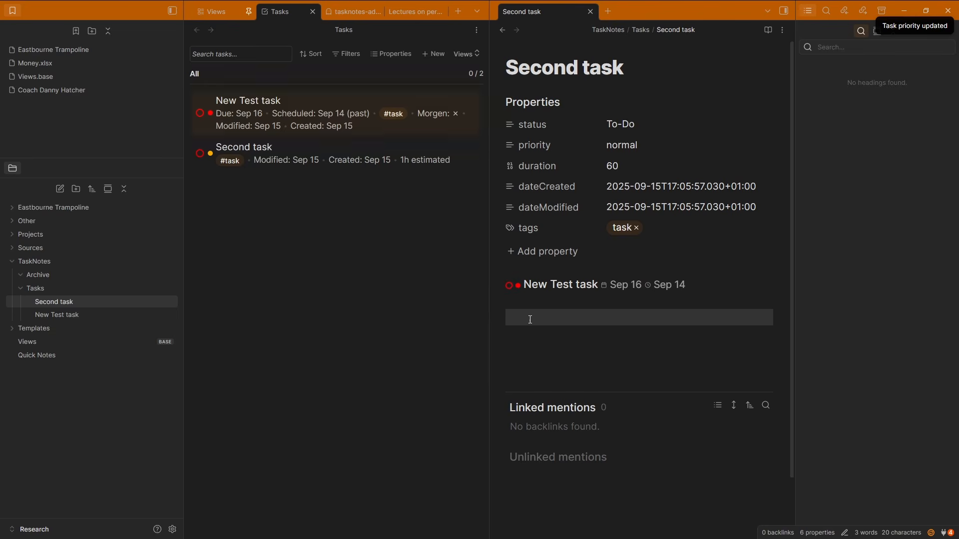
click(510, 289)
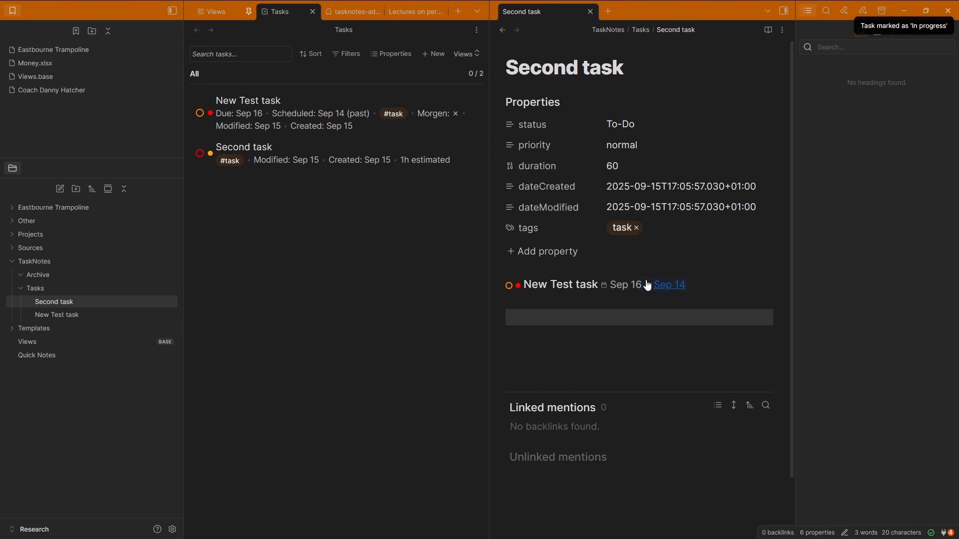
- Check the raw link text in the Second task note and open the New Test task note beside it to inspect its properties
click(725, 283)
key(Left)
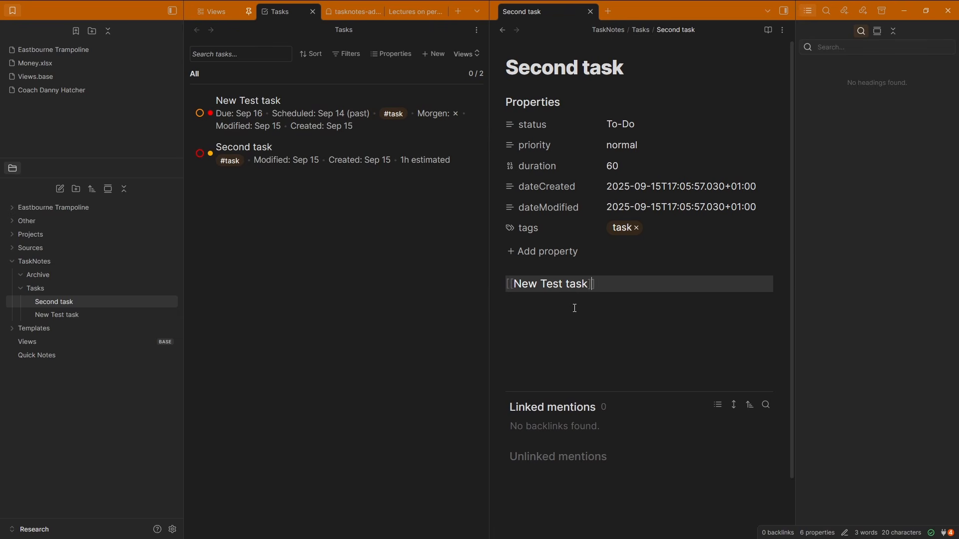
click(576, 313)
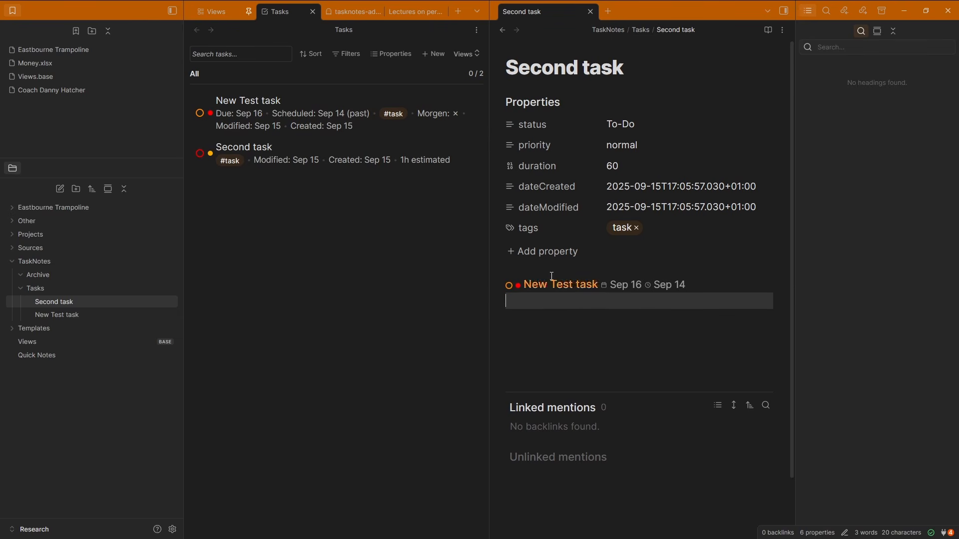
click(296, 95)
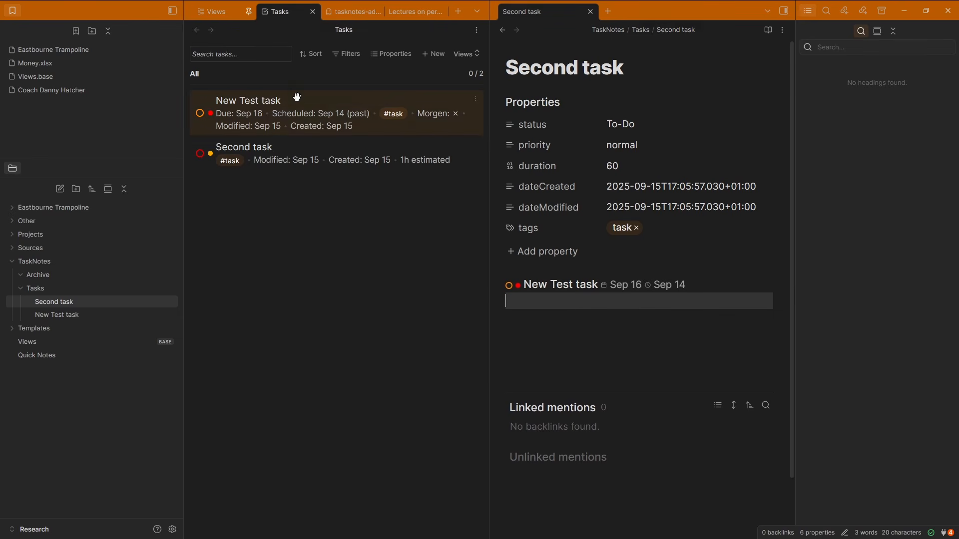
click(378, 414)
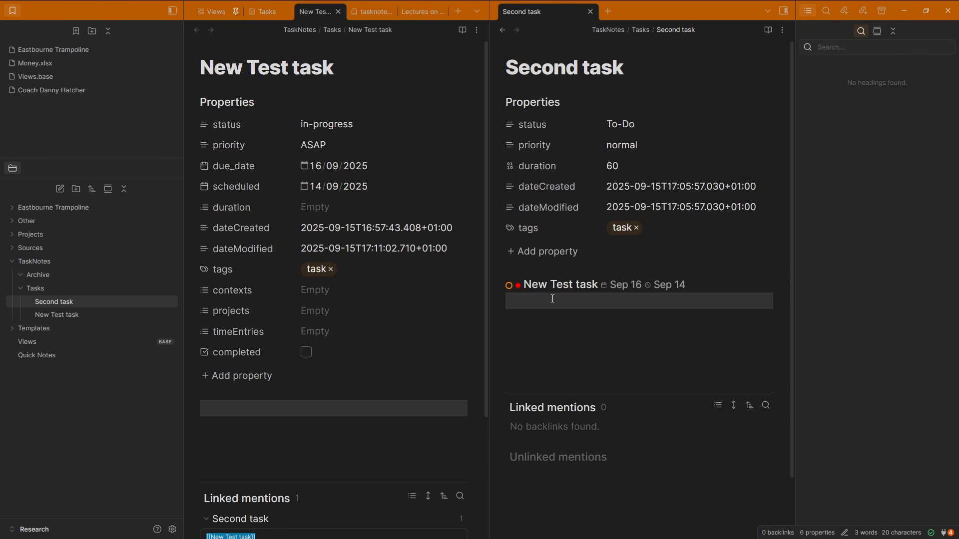
- Mark New Test task as Done from its inline link and remove the empty line below the link
click(509, 286)
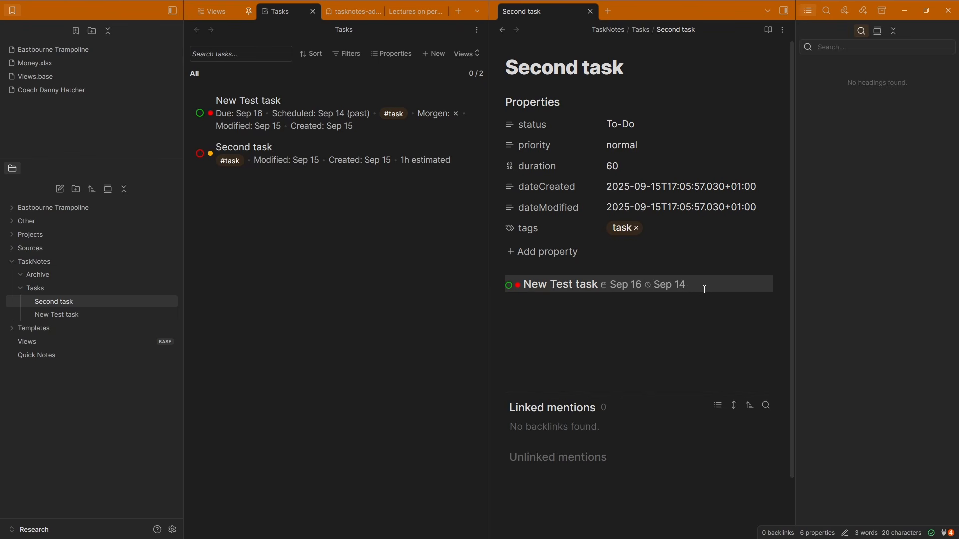
key(BackSpace)
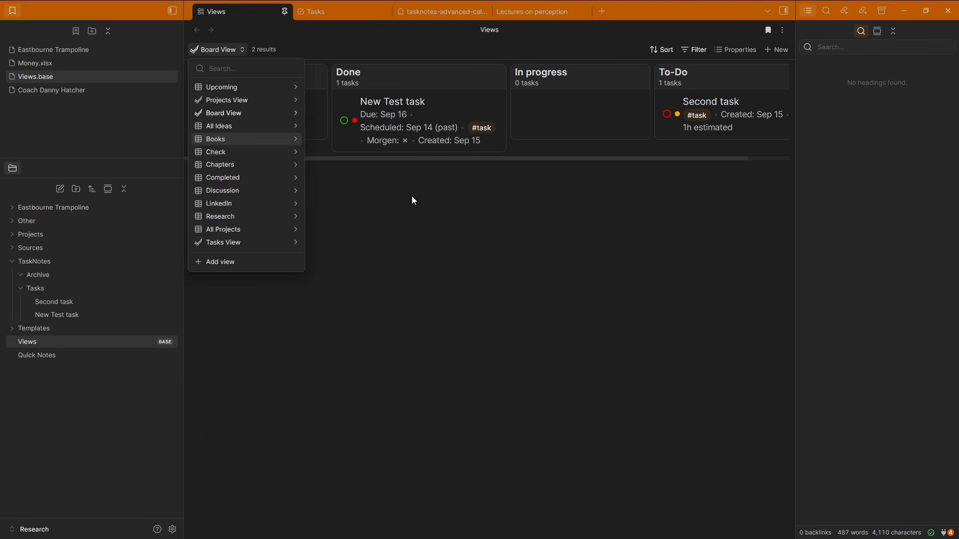
- In the Board View, hide the right sidebar, then move Second task to In progress and New Test task to archived
click(451, 202)
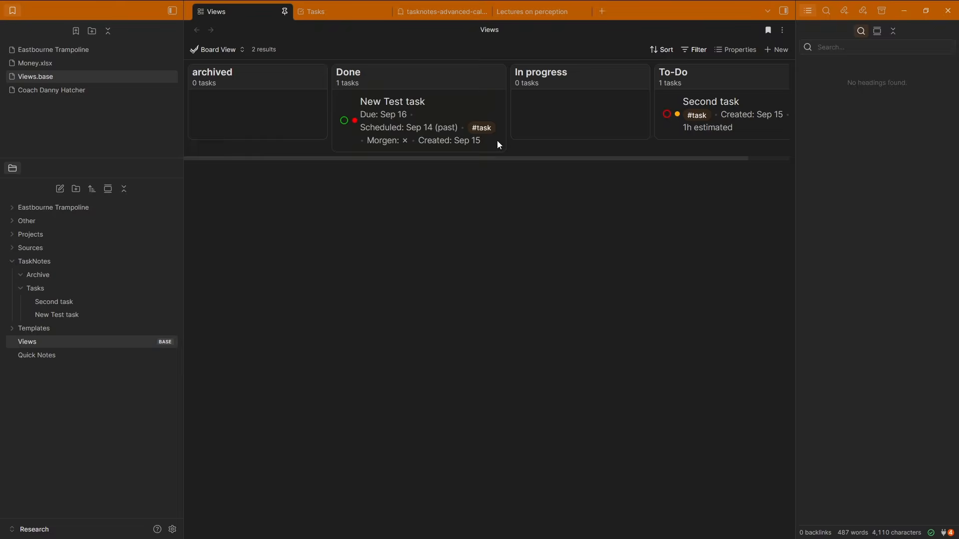
click(784, 10)
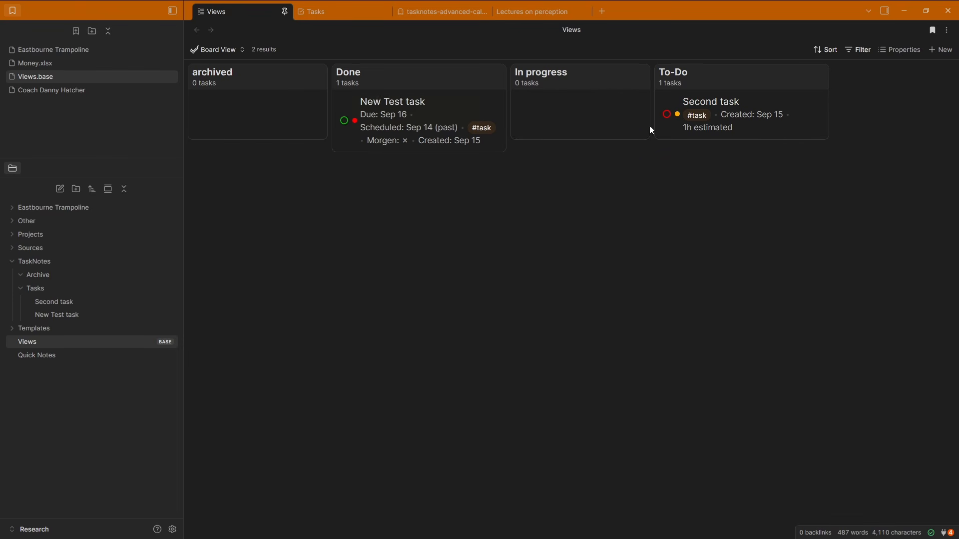
drag(739, 109, 584, 105)
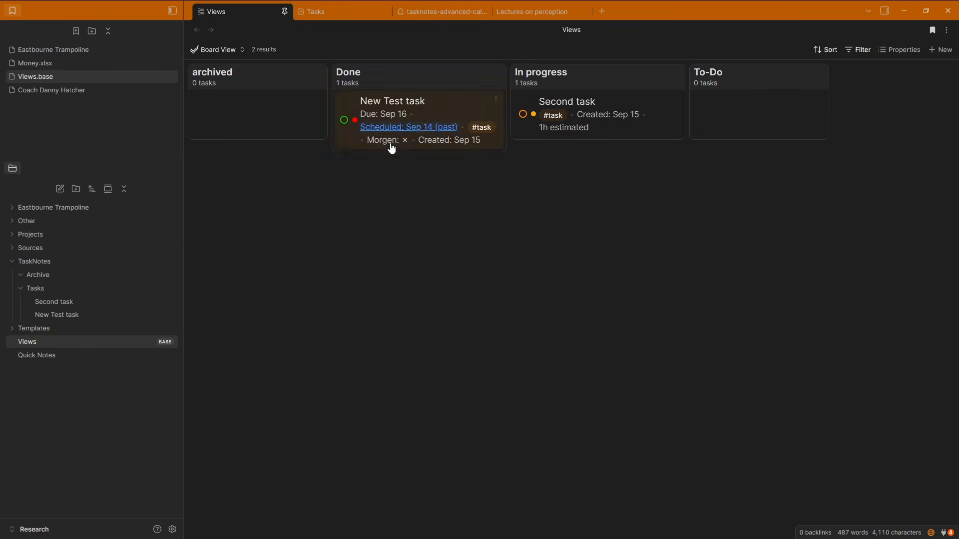
drag(437, 113, 300, 120)
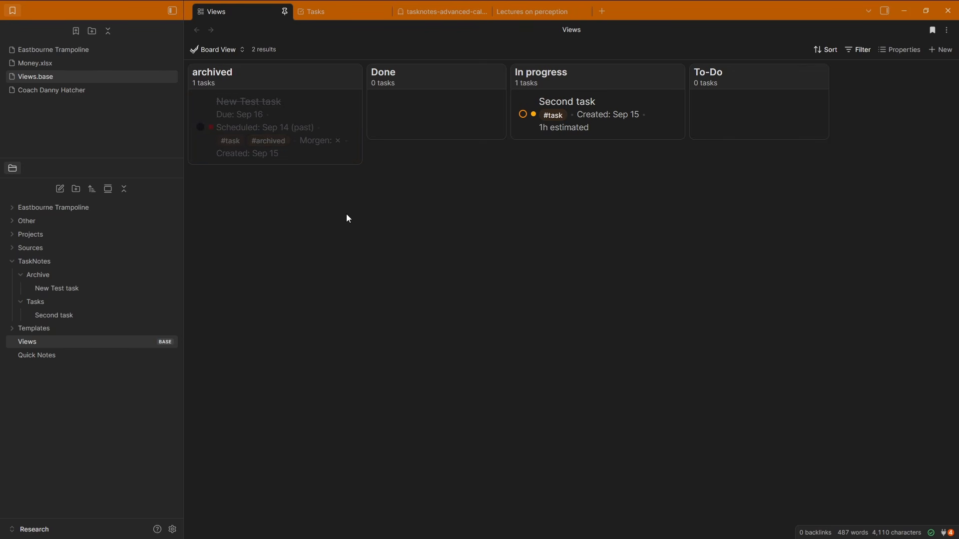
- Unarchive New Test task on the board and move its card to the To-Do column
right_click(301, 110)
click(269, 186)
click(224, 50)
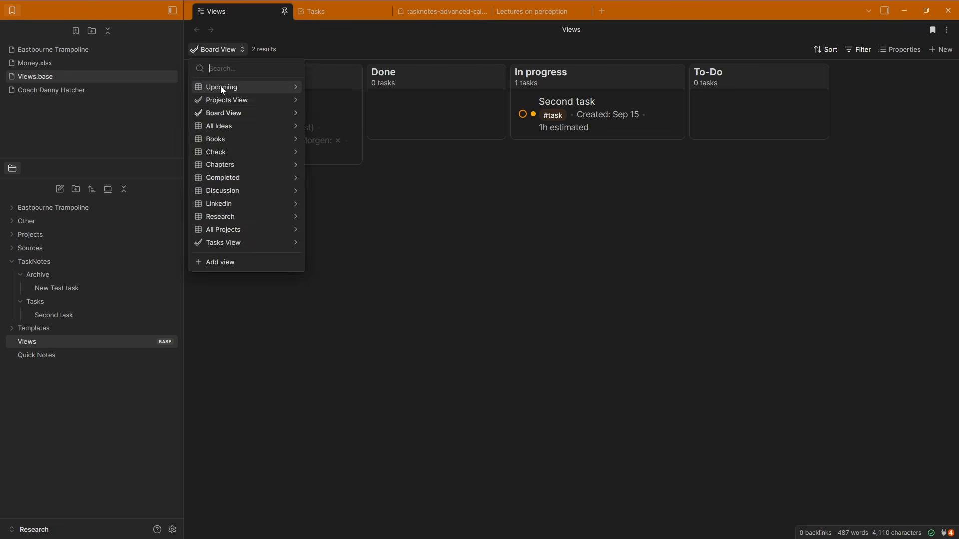
click(285, 136)
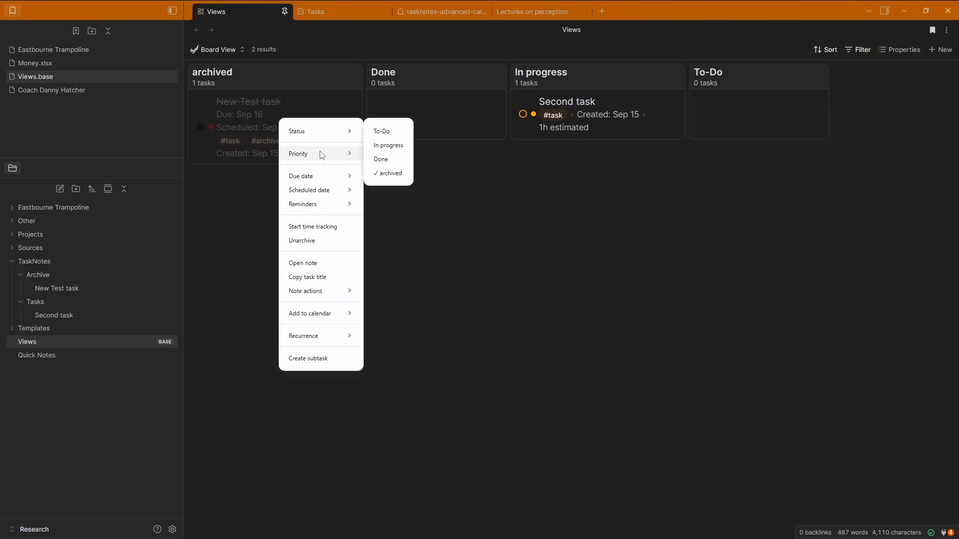
mouse_move(322, 154)
mouse_move(319, 177)
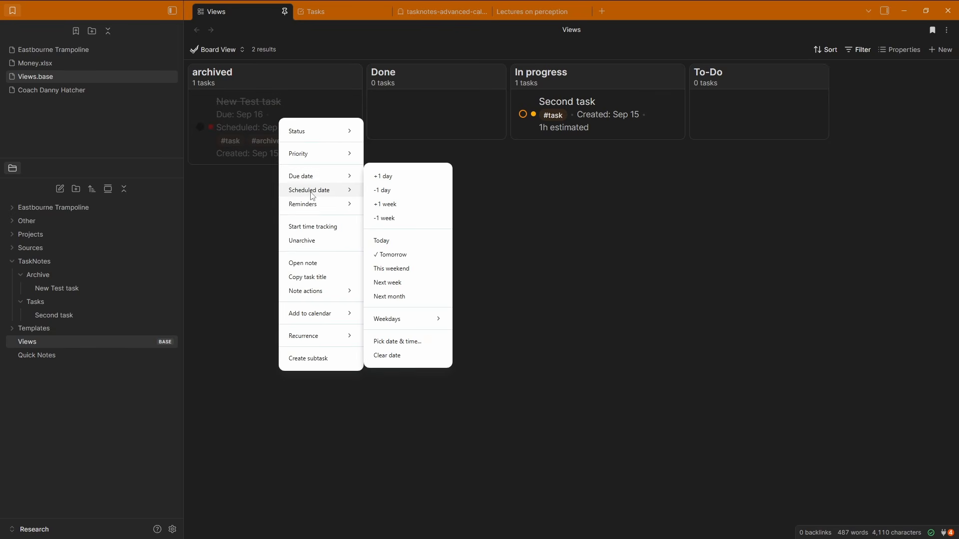
mouse_move(313, 196)
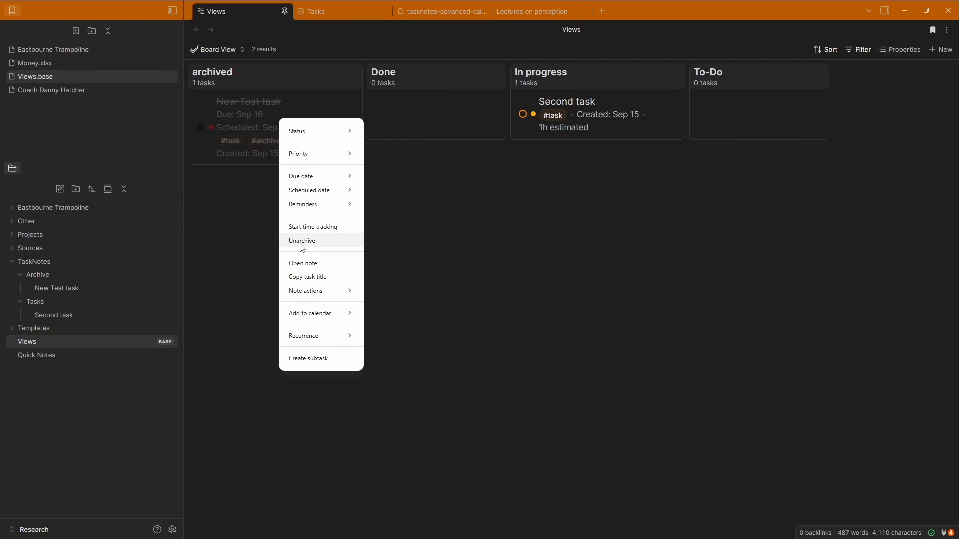
click(302, 241)
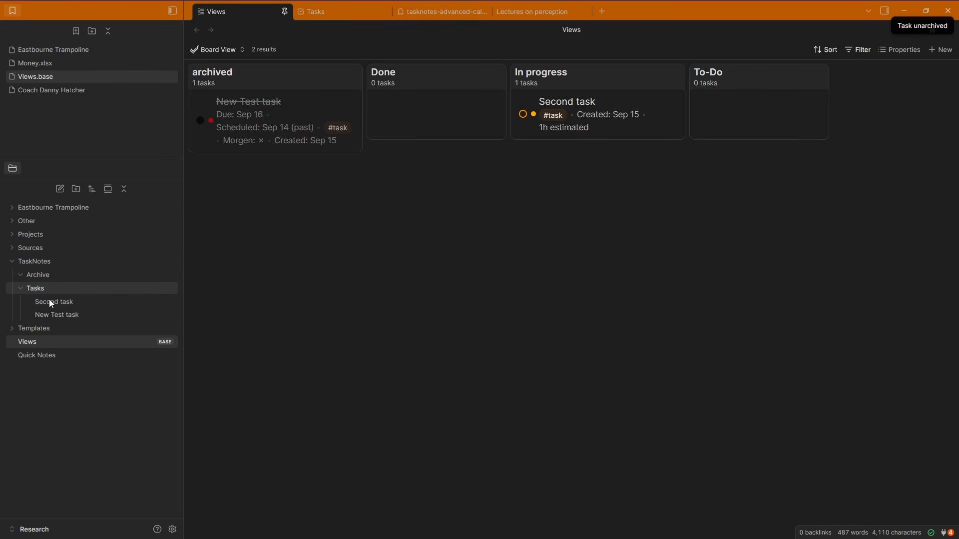
drag(257, 128, 687, 259)
- Look through the note, calendar and recurrence actions available for New Test task on the board
right_click(759, 116)
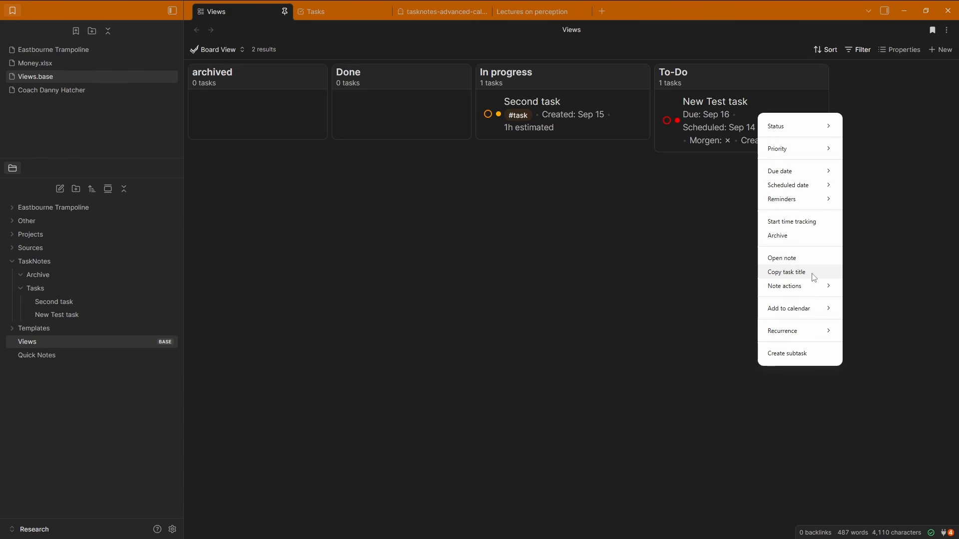
mouse_move(795, 289)
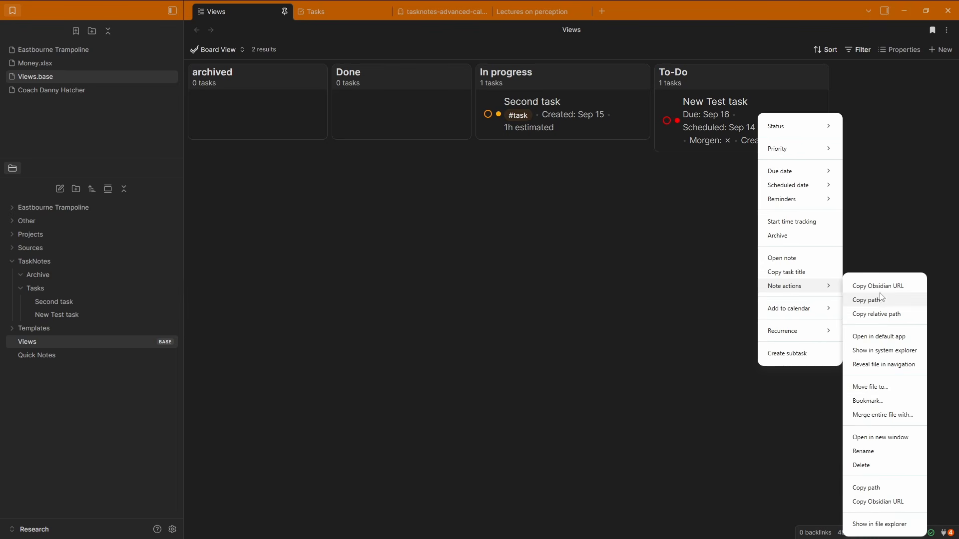
mouse_move(787, 313)
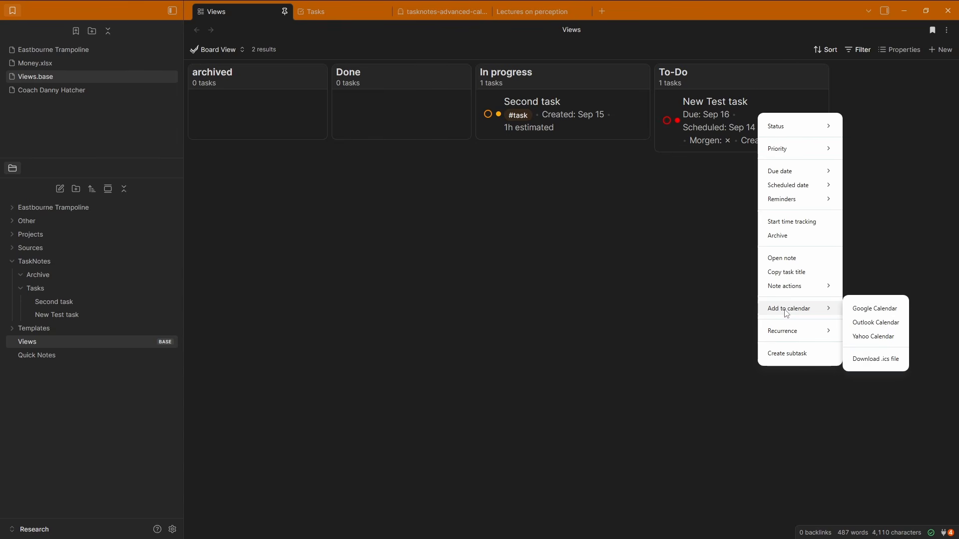
mouse_move(795, 337)
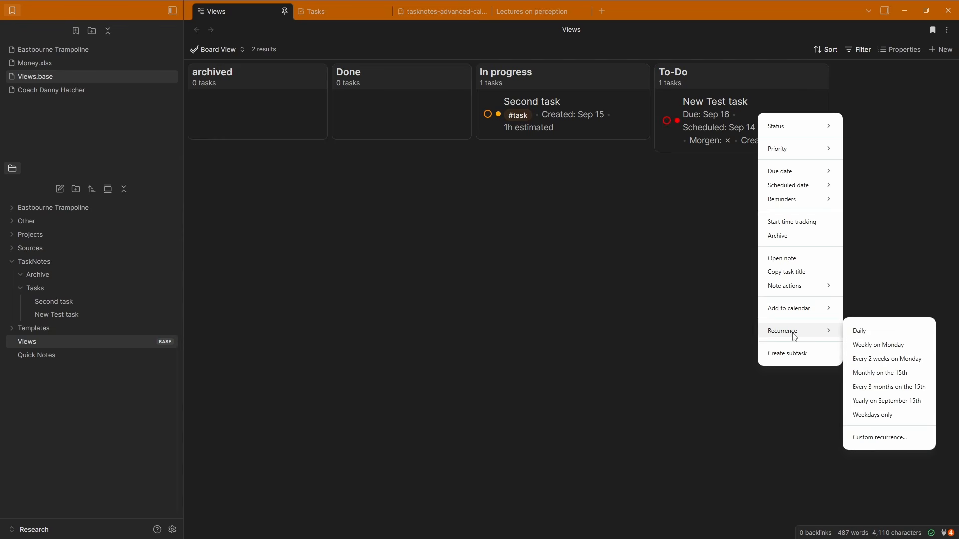
click(667, 328)
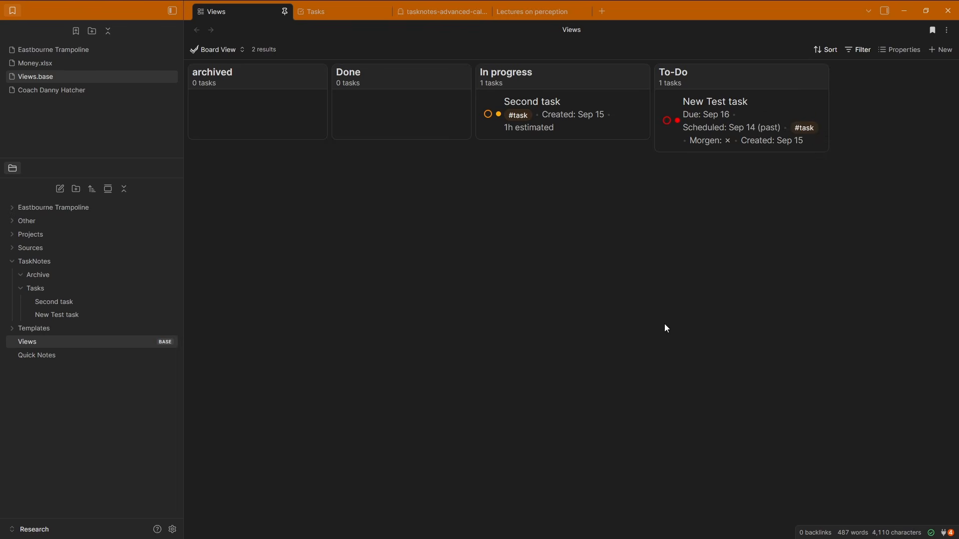
- Review the TaskNotes Integrations settings, covering Bases, calendar subscriptions, automatic ICS export, HTTP API and webhooks
key(ctrl+comma)
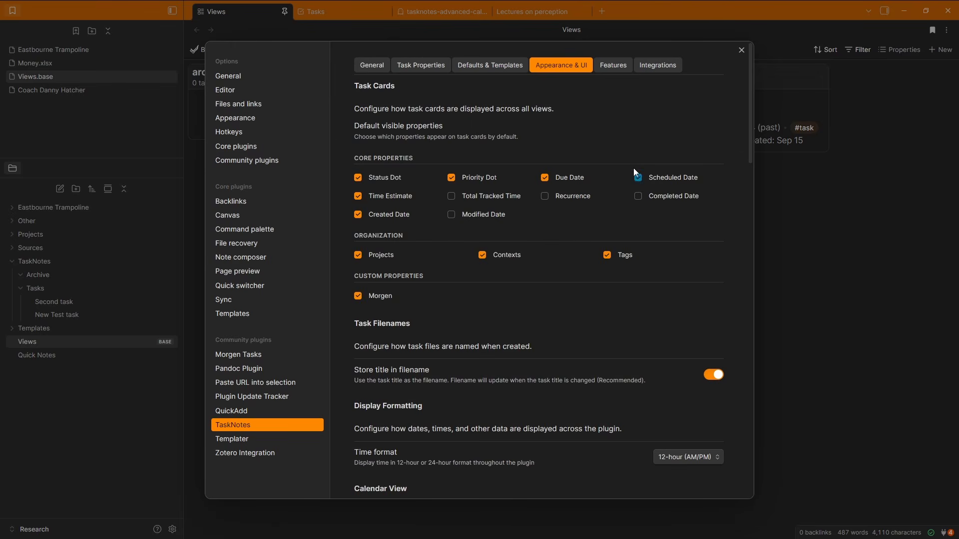
click(651, 63)
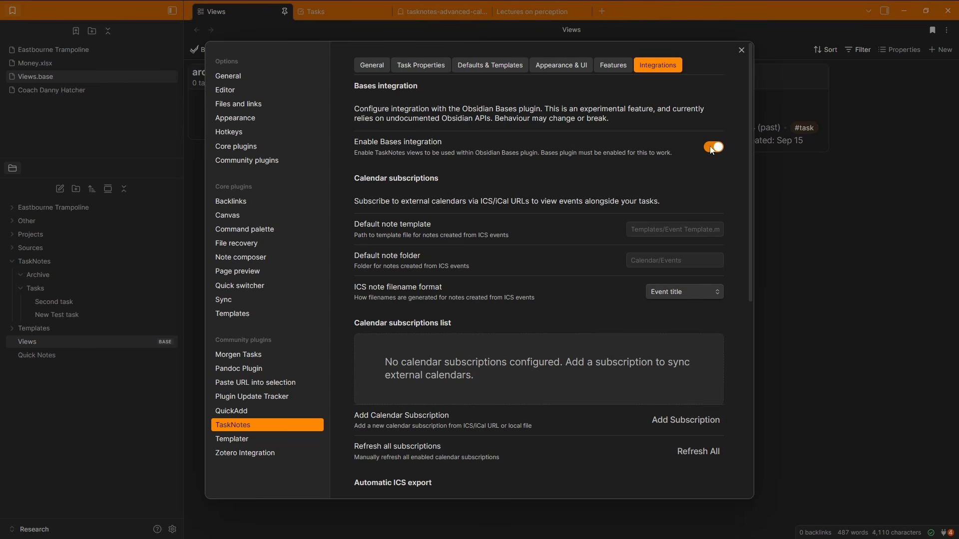
scroll(530, 175, down, 1)
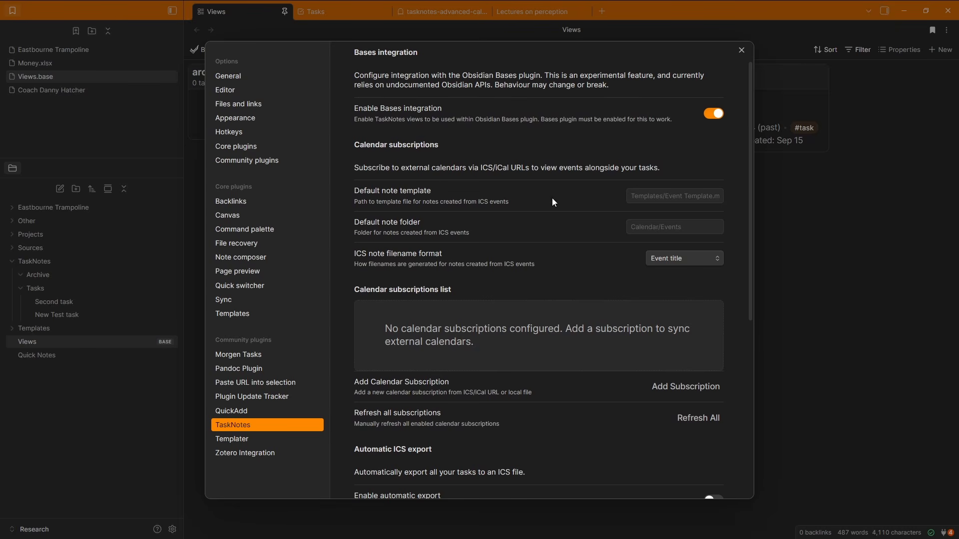
scroll(379, 206, down, 2)
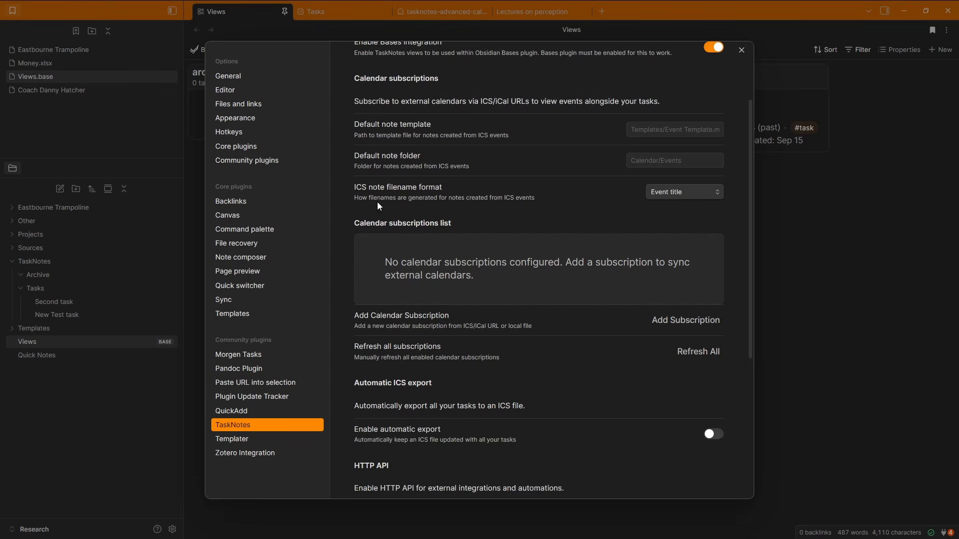
scroll(450, 205, down, 4)
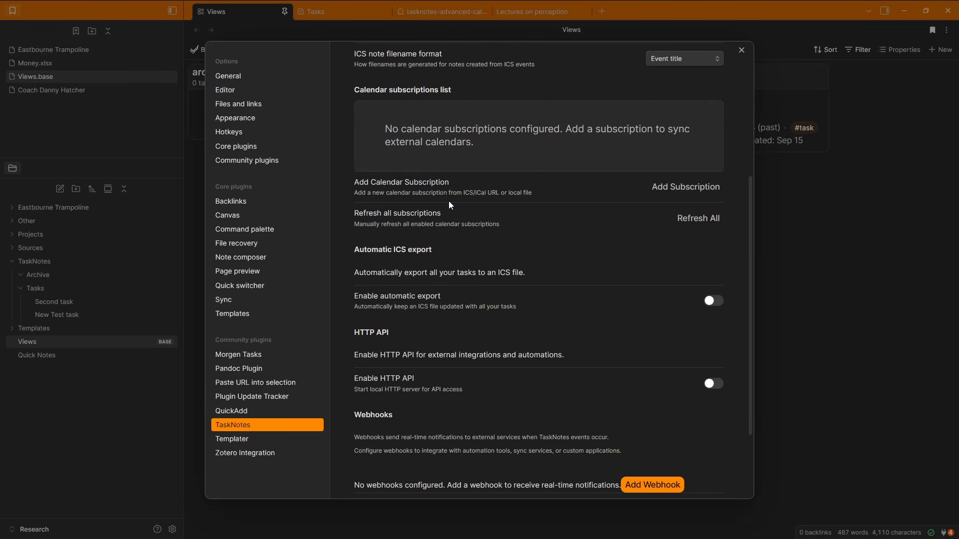
scroll(451, 205, down, 2)
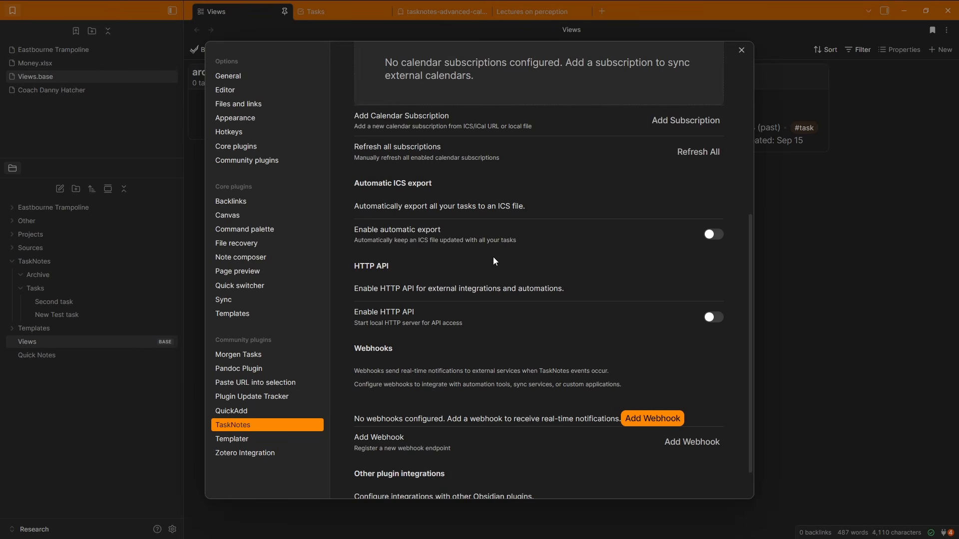
scroll(494, 262, down, 2)
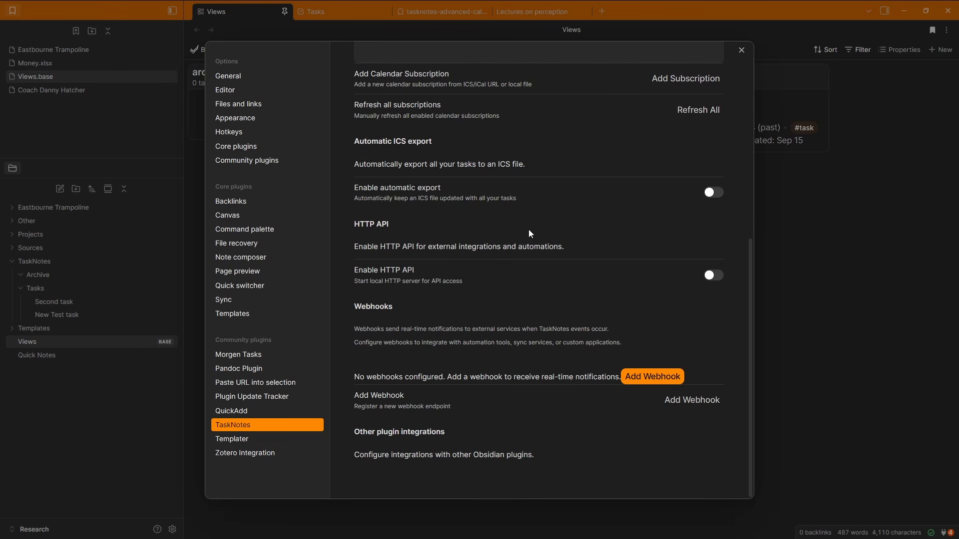
scroll(613, 165, up, 2)
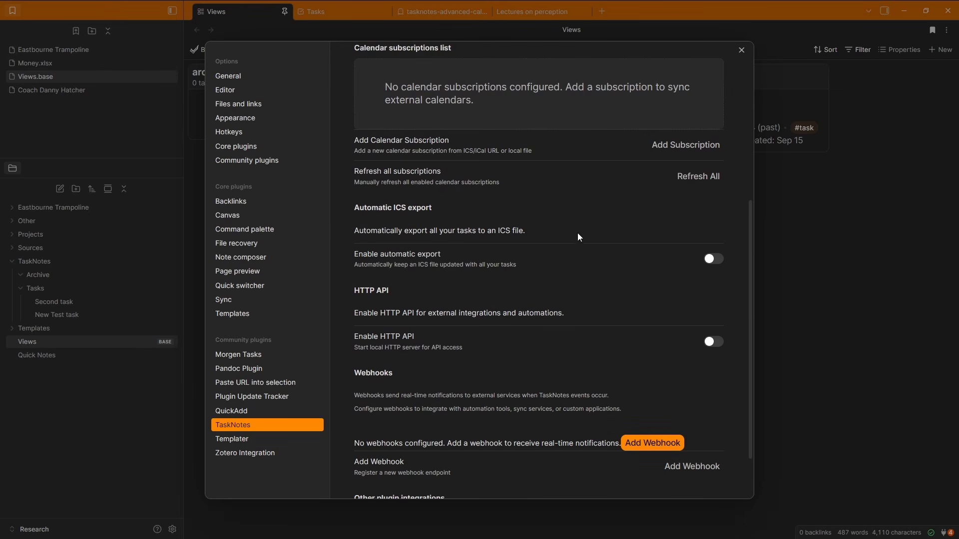
scroll(557, 322, up, 5)
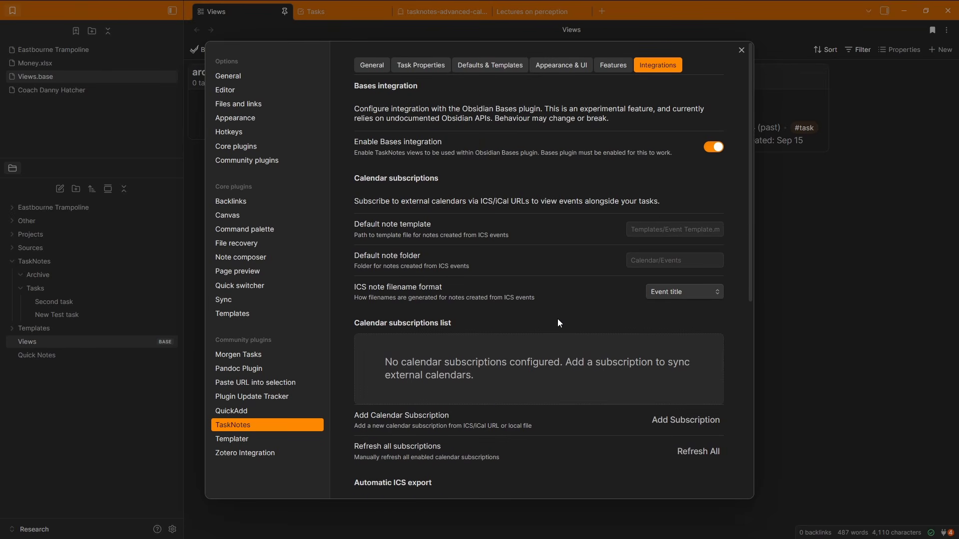
- Review the TaskNotes Features settings, from inline tasks and natural language processing to Pomodoro, notifications, time tracking and recurring tasks
click(614, 65)
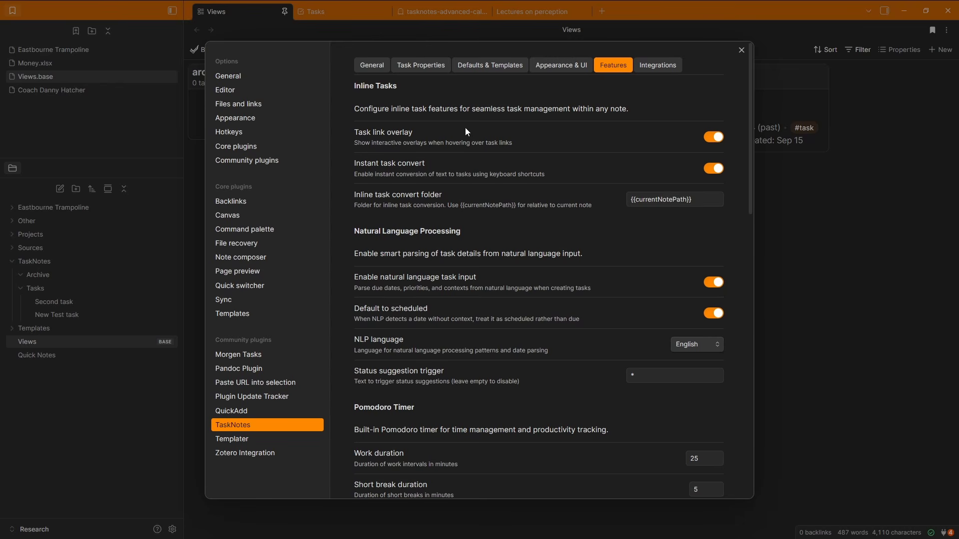
scroll(501, 208, down, 2)
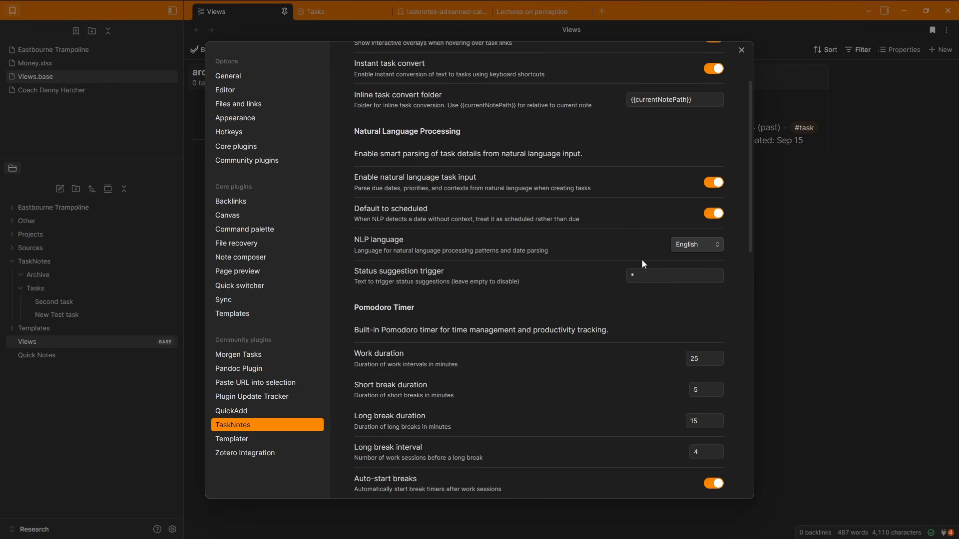
scroll(556, 254, down, 3)
scroll(555, 254, down, 2)
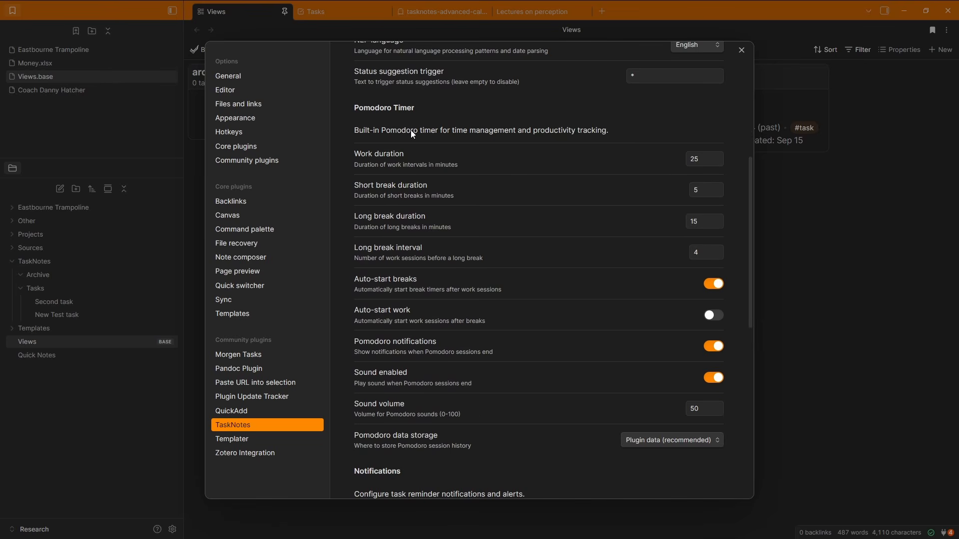
scroll(529, 136, down, 1)
scroll(529, 136, down, 5)
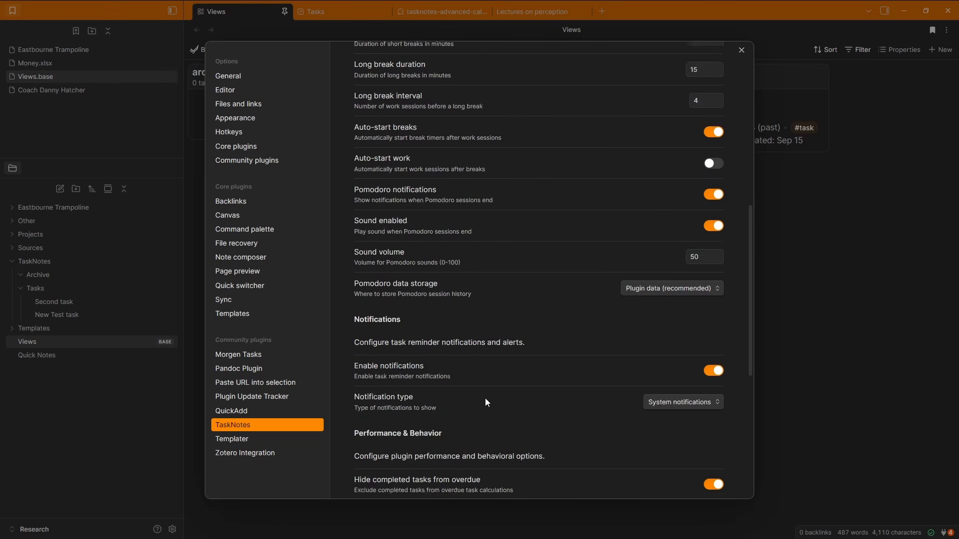
scroll(409, 350, down, 1)
scroll(419, 384, down, 2)
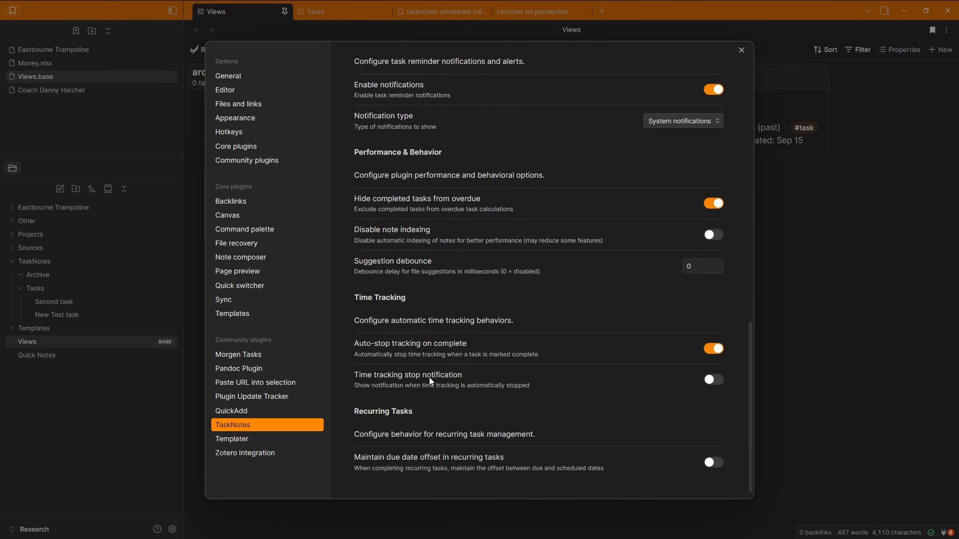
scroll(498, 305, down, 1)
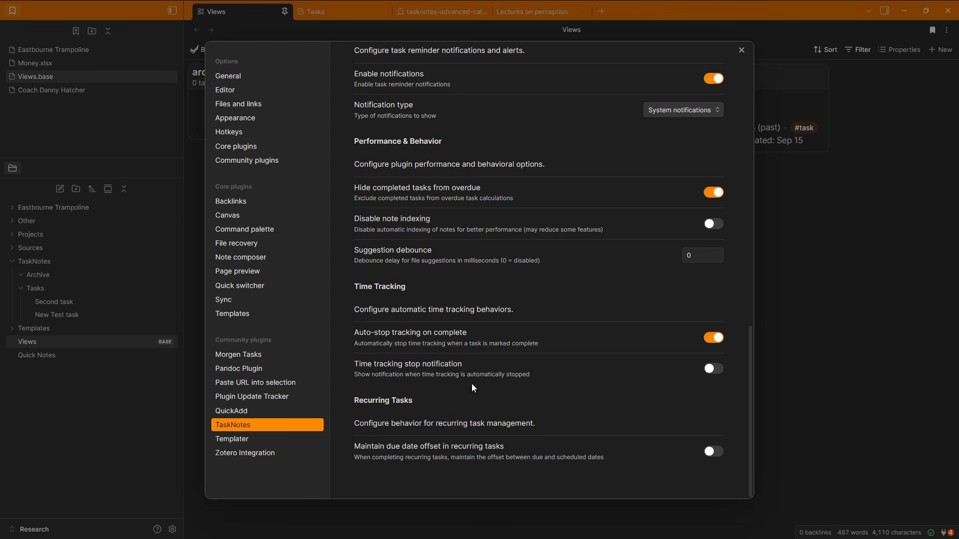
click(809, 355)
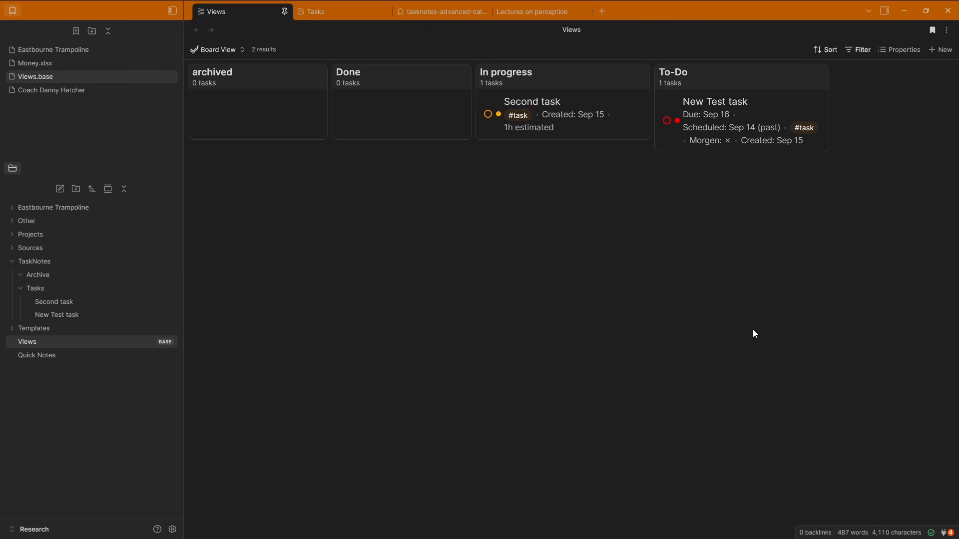
- Create a new untitled note from the Board View and close its editor without adding content
click(934, 49)
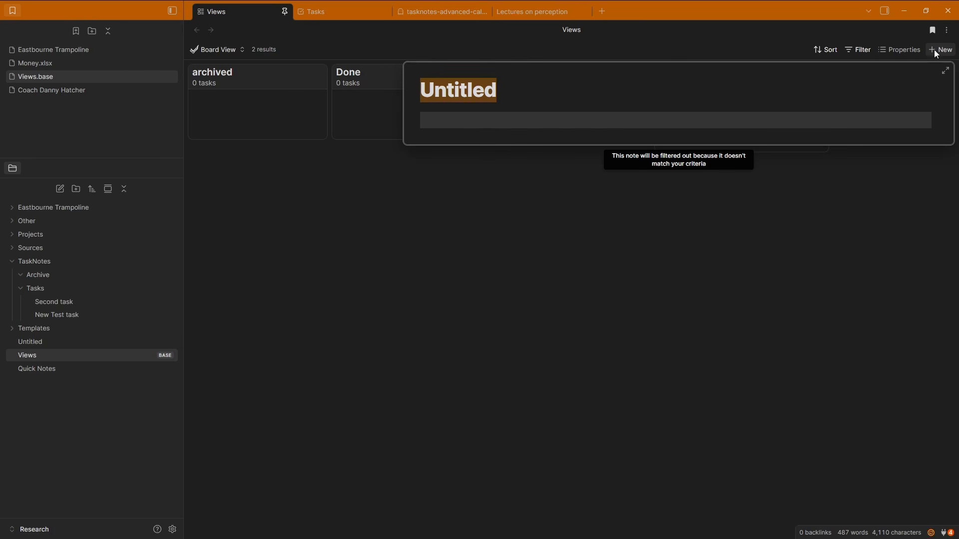
click(607, 220)
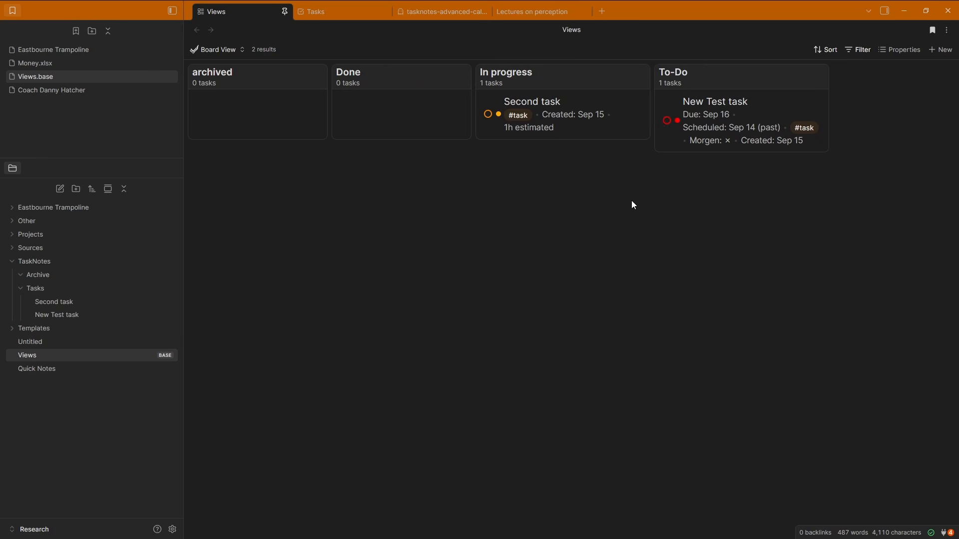
- In the Tasks list, start a new task described as "publish this video due today 1hour high"
click(331, 11)
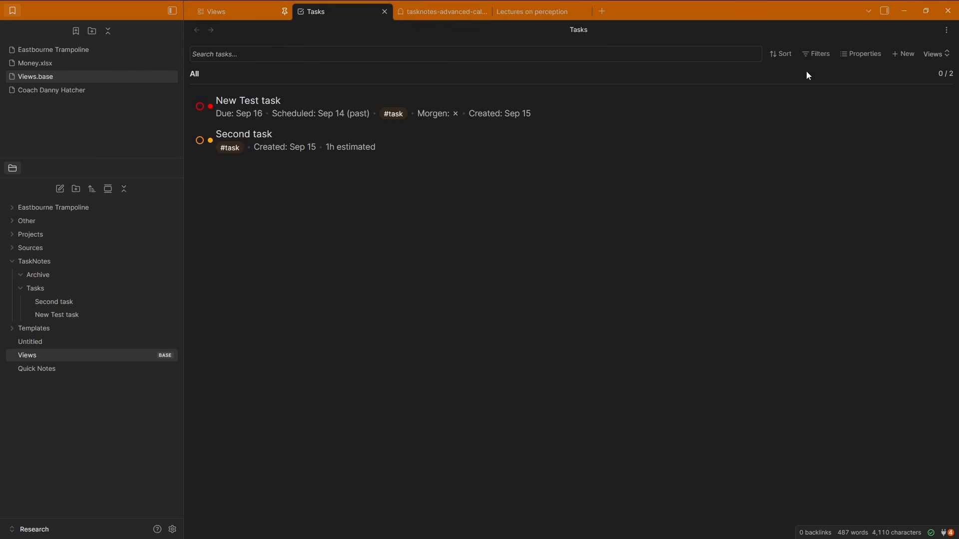
click(904, 54)
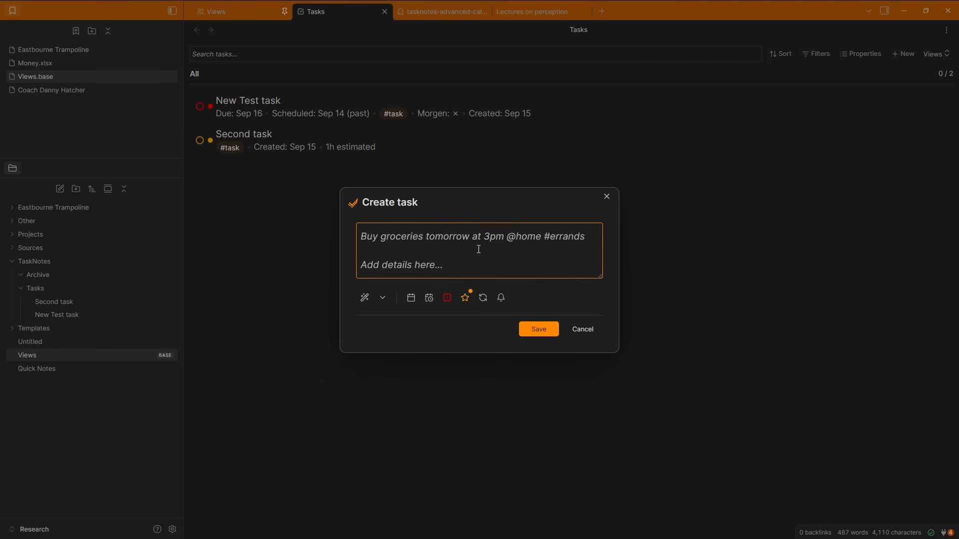
text(publish this video)
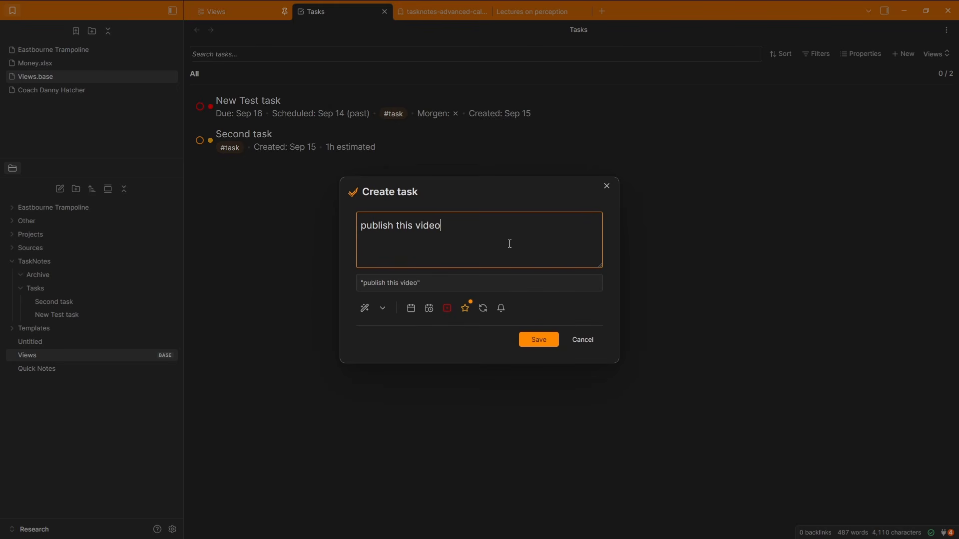
text( due today)
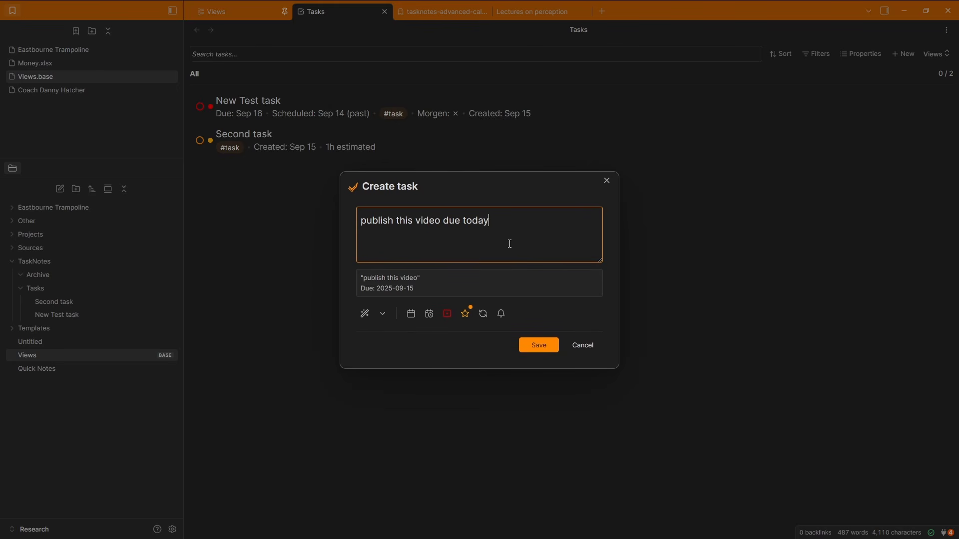
text( 1hour)
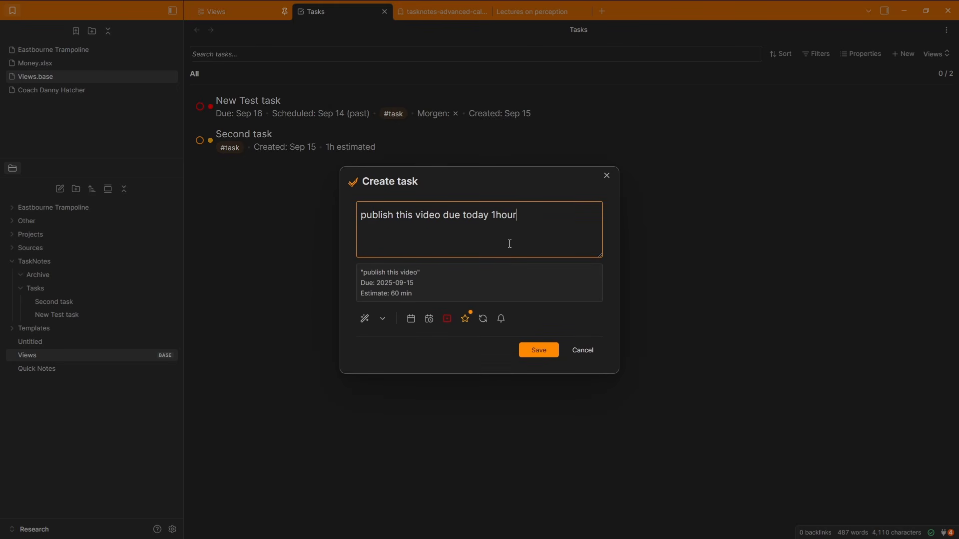
text( high)
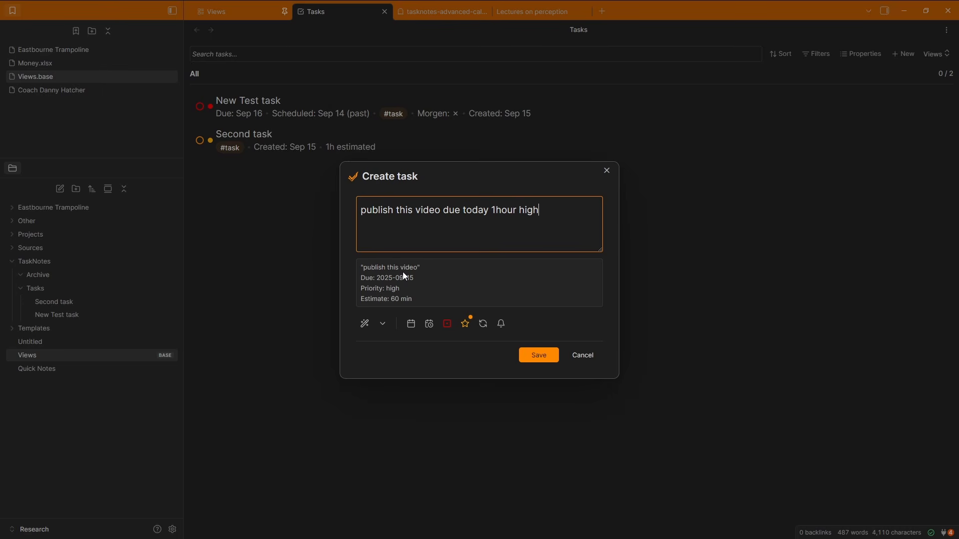
- Set the new task's due date to Today and its scheduled date to Tomorrow
click(412, 326)
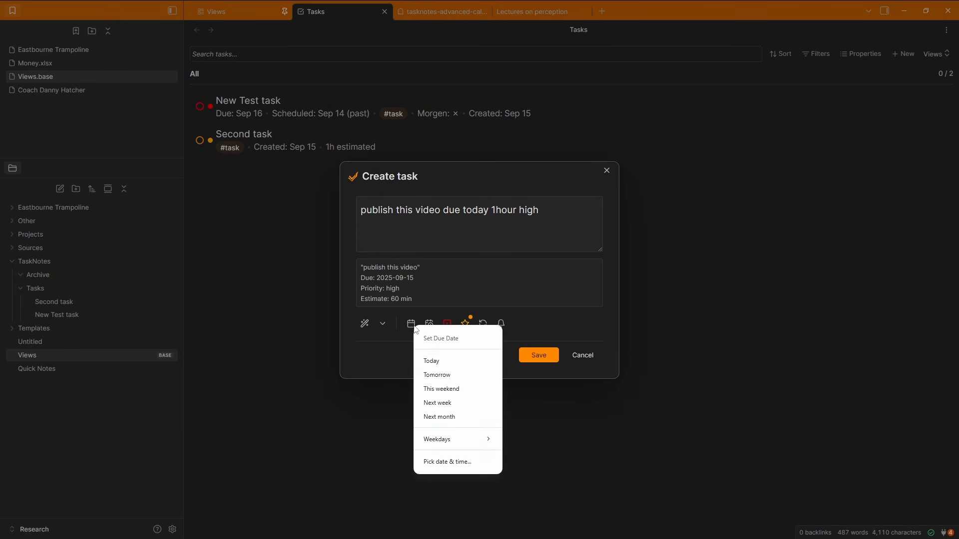
click(434, 361)
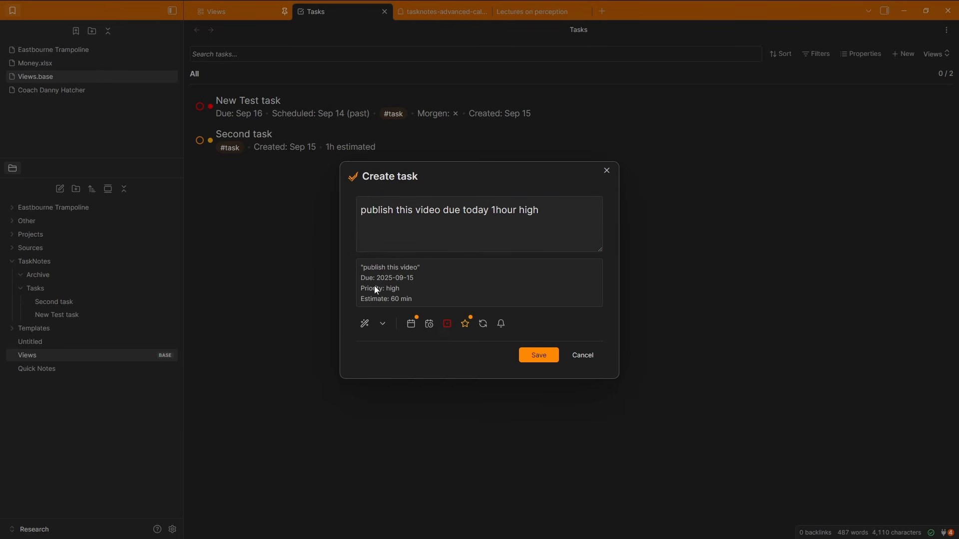
click(429, 324)
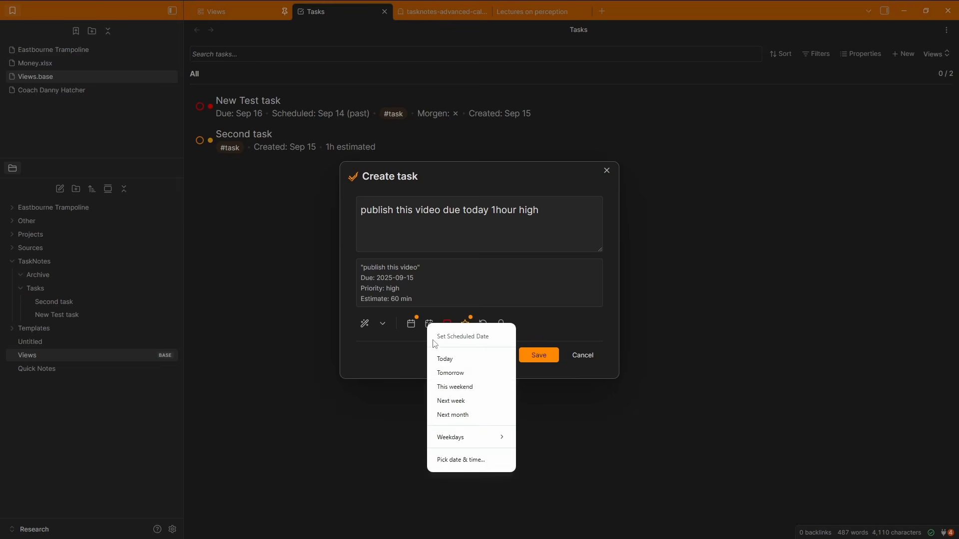
click(451, 375)
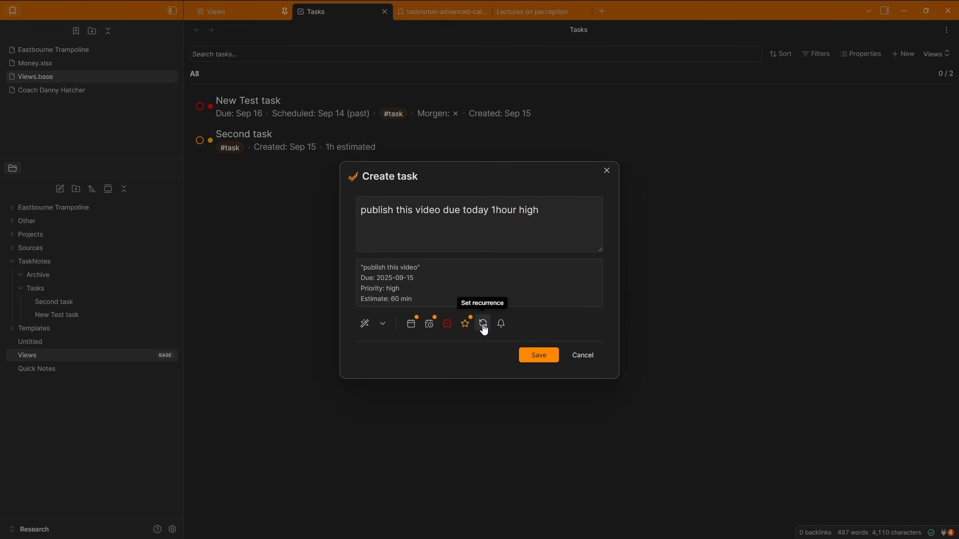
- Add a reminder 5 minutes before the new task is due and return to its description text
click(502, 325)
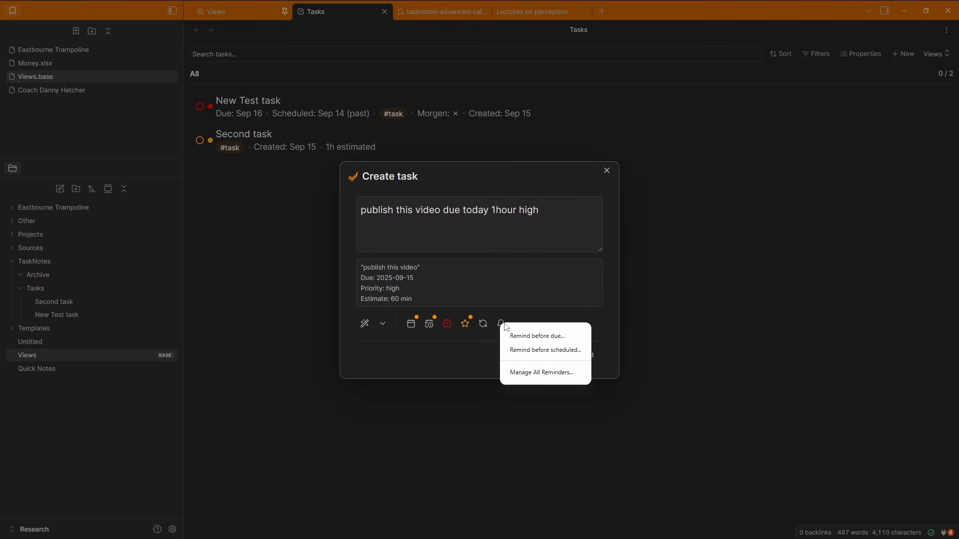
click(538, 335)
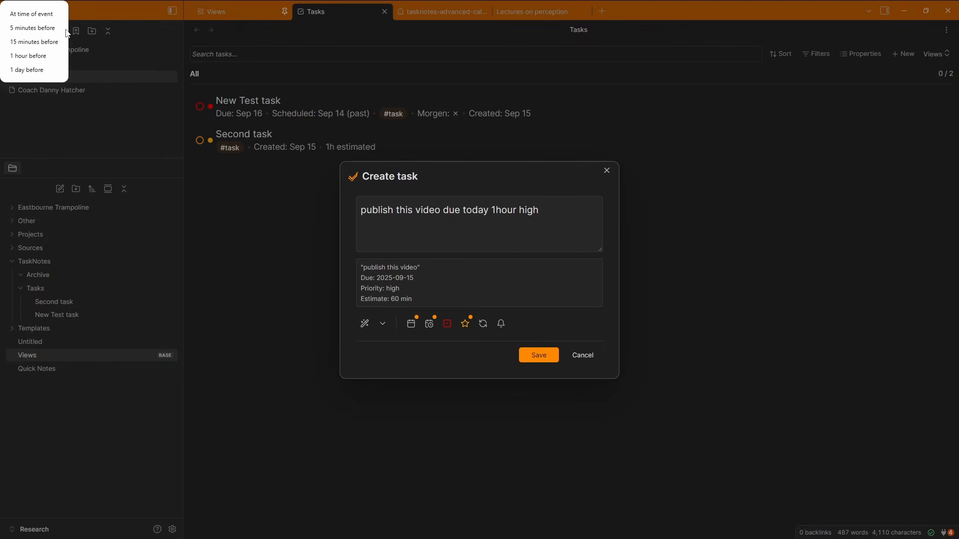
click(33, 28)
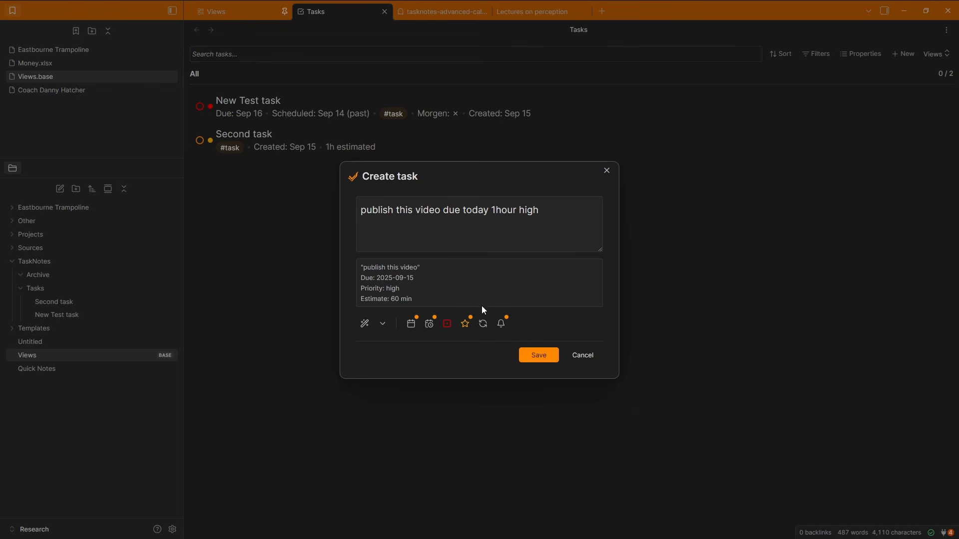
click(555, 210)
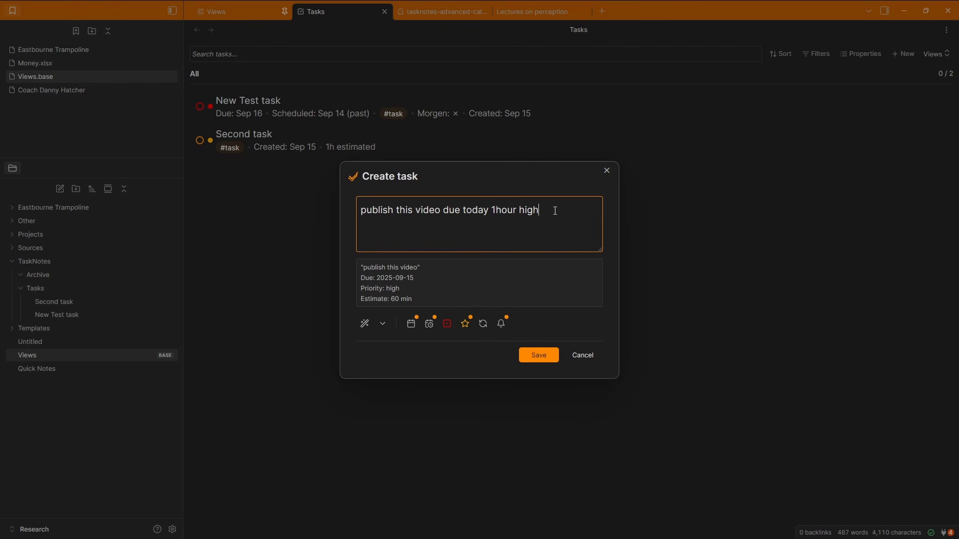
- Expand the new task's detailed fields and set its context to "home"
click(383, 324)
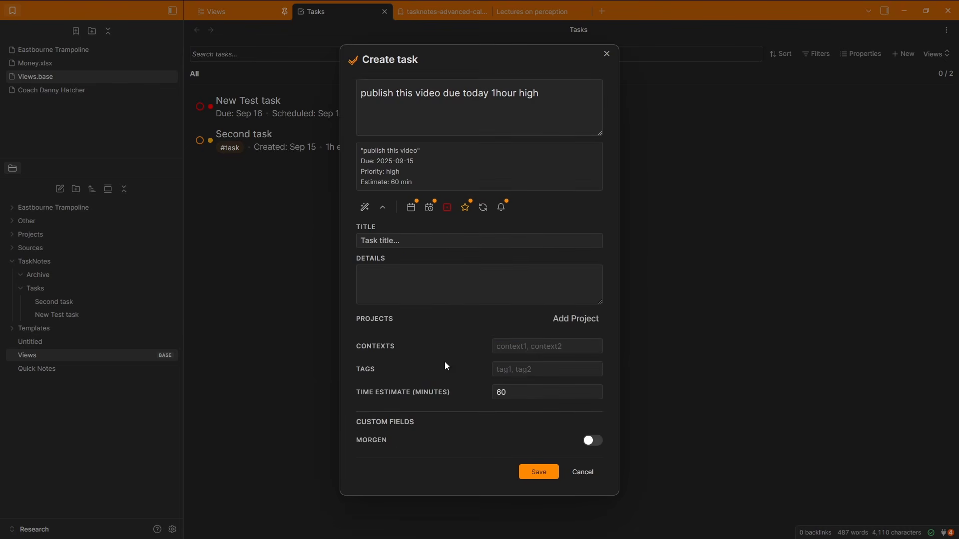
click(533, 347)
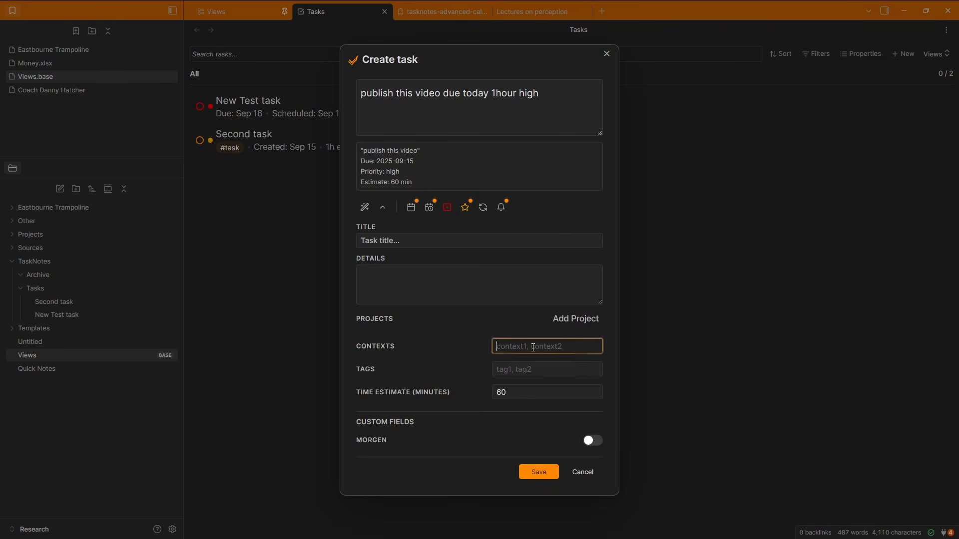
text(home)
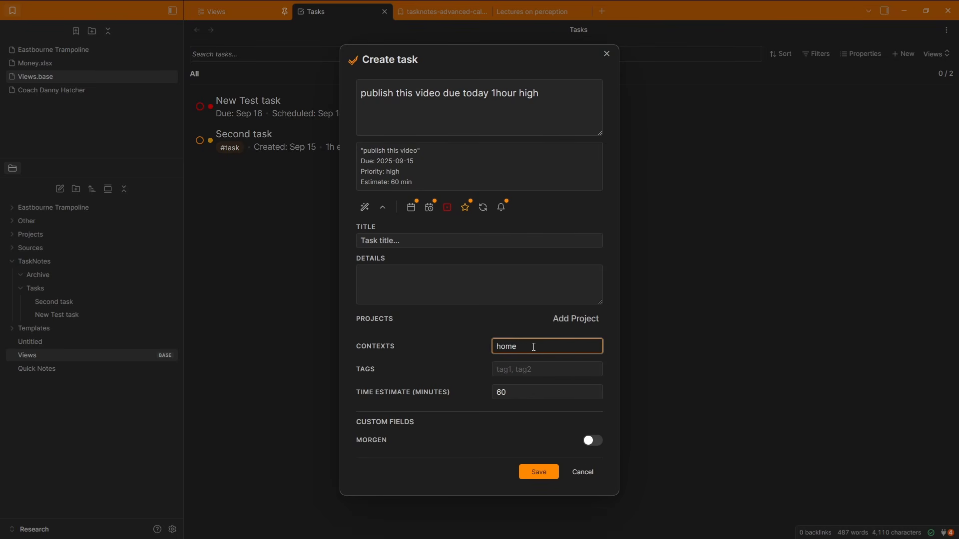
- Add the tag "research" to the new task and save it
click(527, 368)
text(research,)
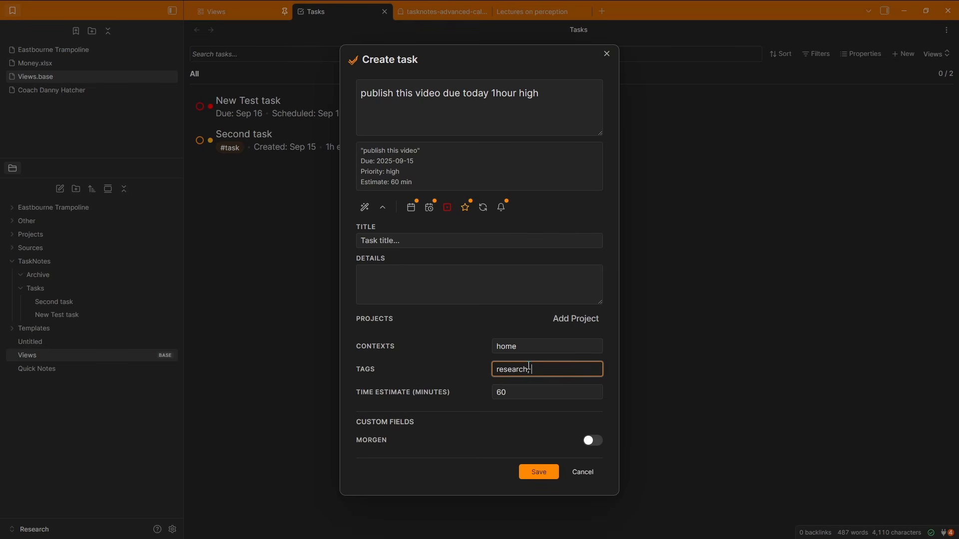
click(532, 471)
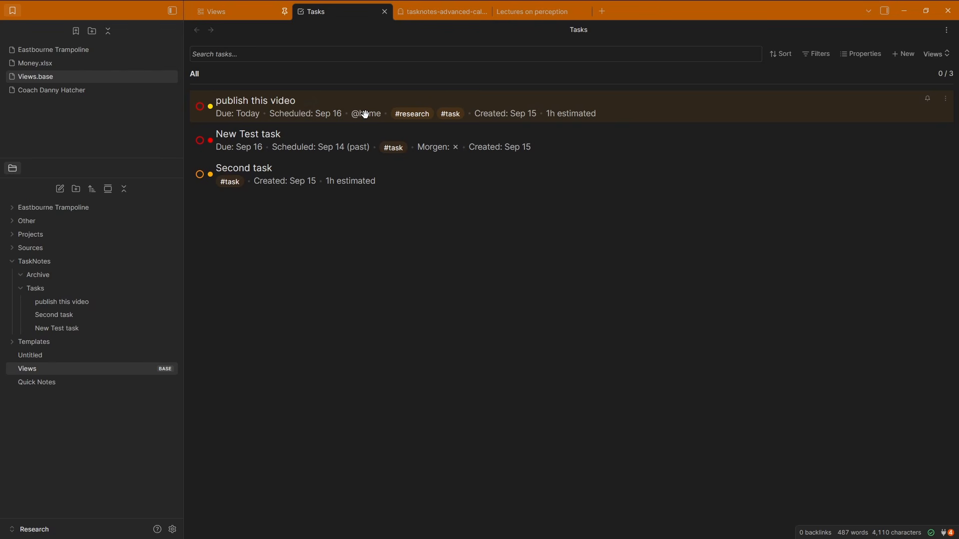
- Review the task card, filename, time format and default calendar view options in the TaskNotes Appearance & UI settings
click(424, 98)
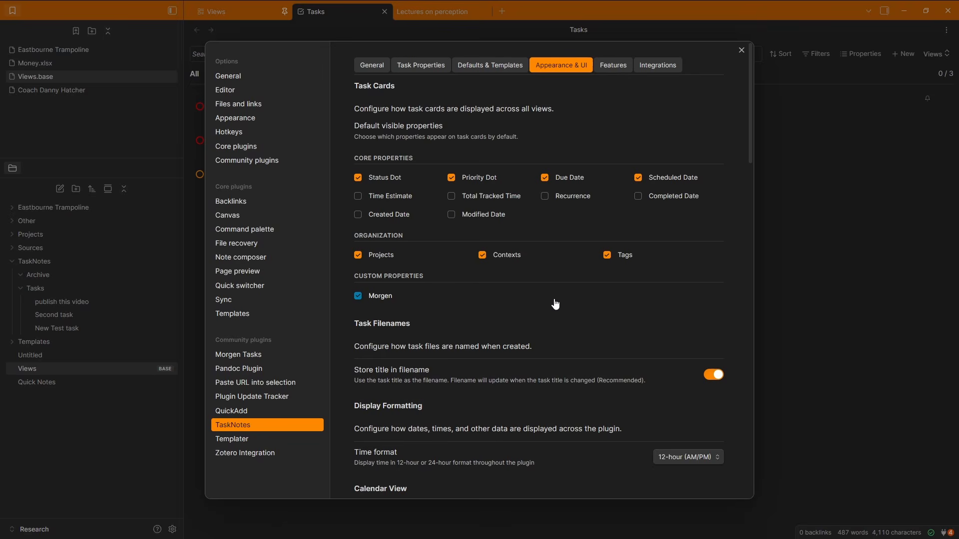
scroll(559, 246, down, 5)
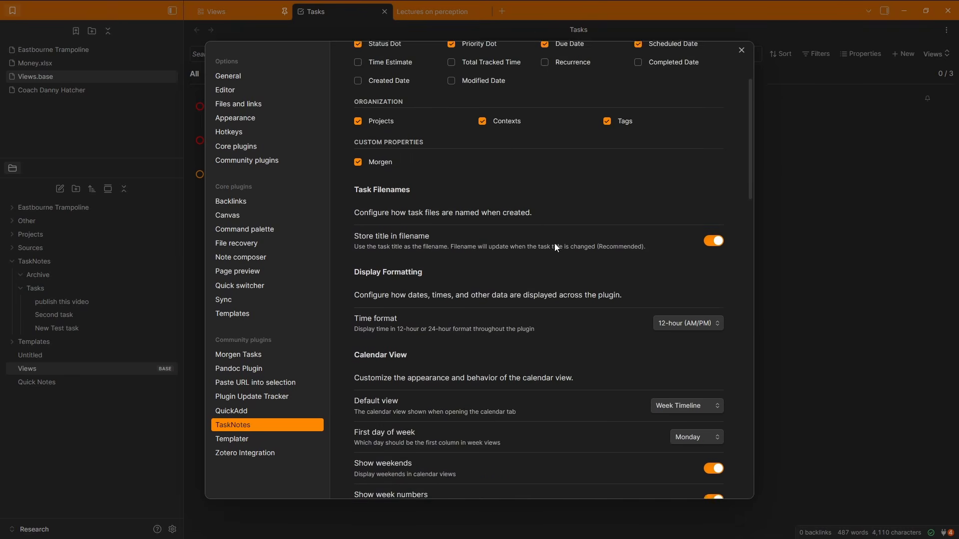
scroll(555, 245, down, 3)
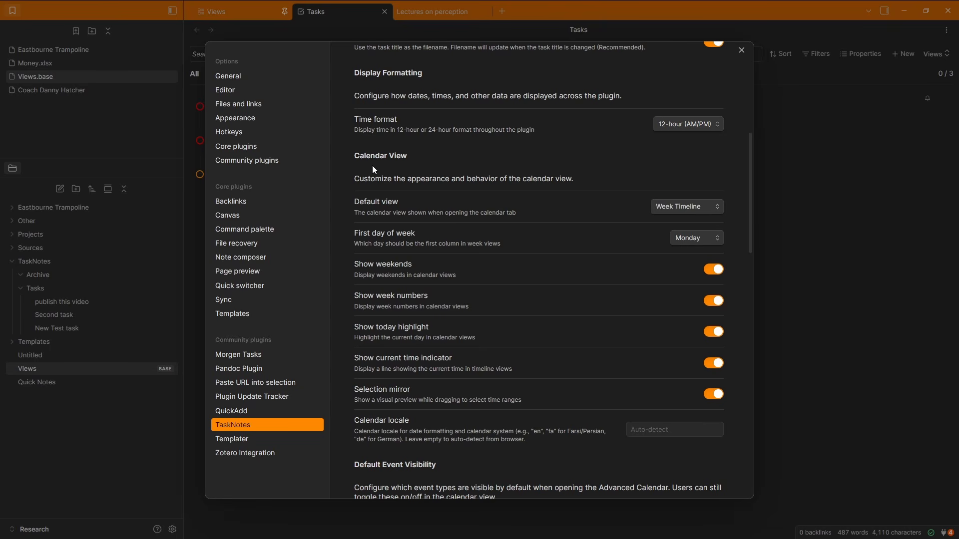
click(687, 123)
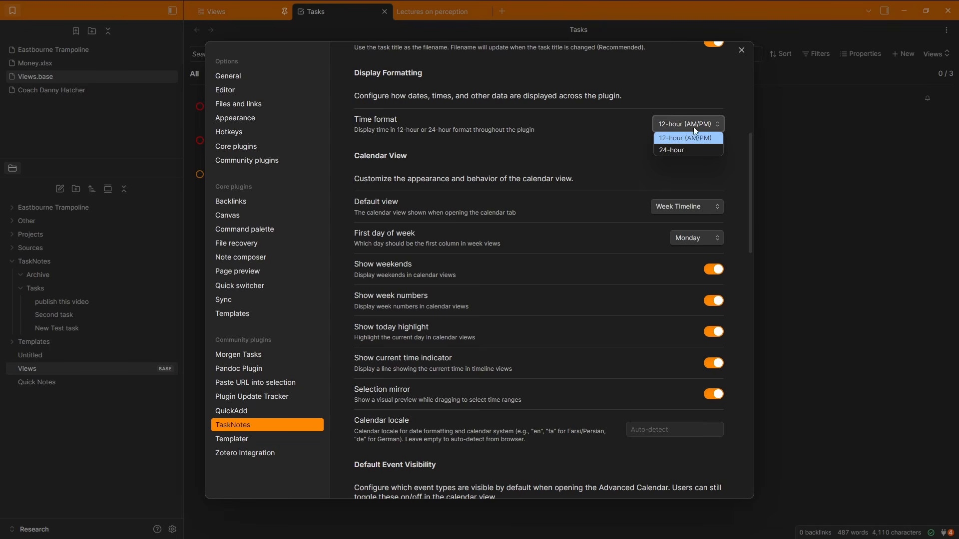
click(619, 155)
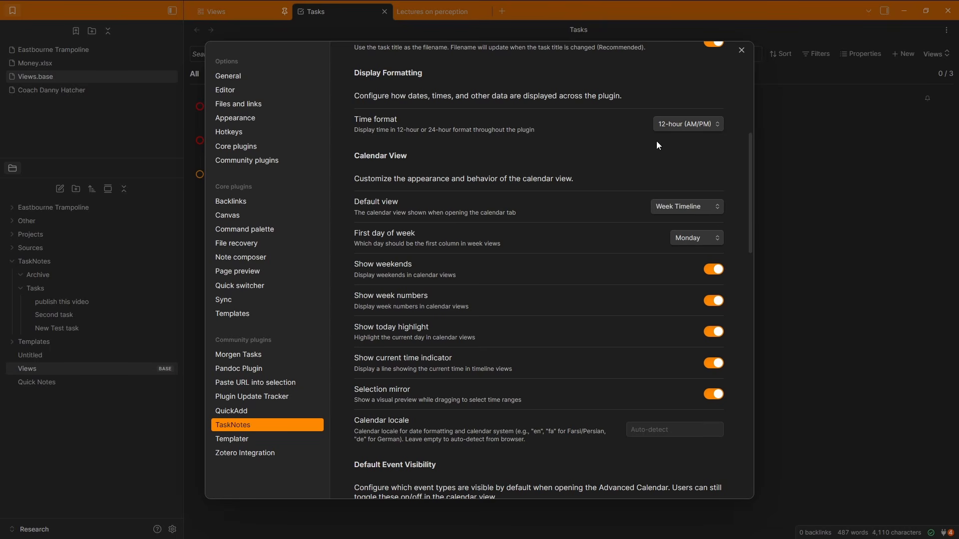
click(668, 207)
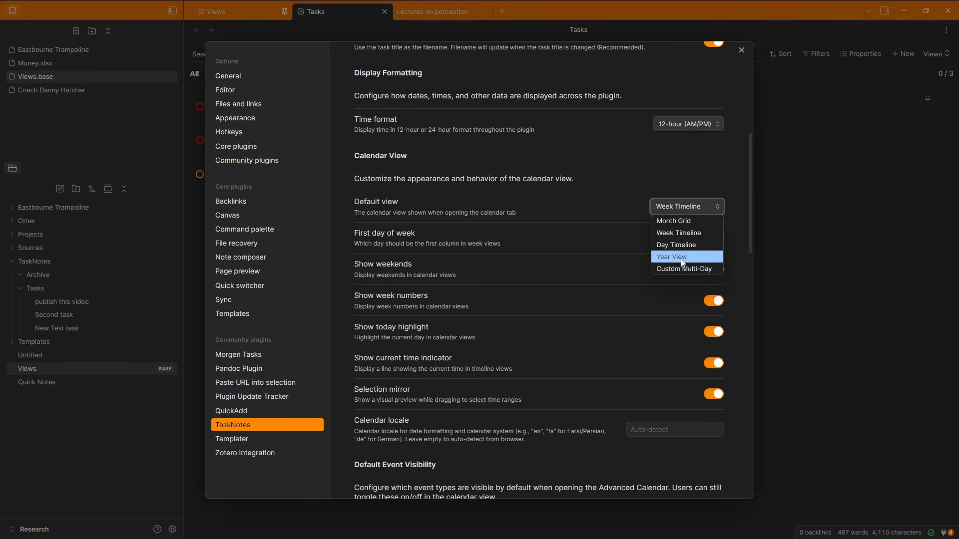
click(604, 196)
- Examine the calendar display, event visibility, timeblocking, time slot, UI element and project autosuggest settings, and close the settings
scroll(607, 196, down, 1)
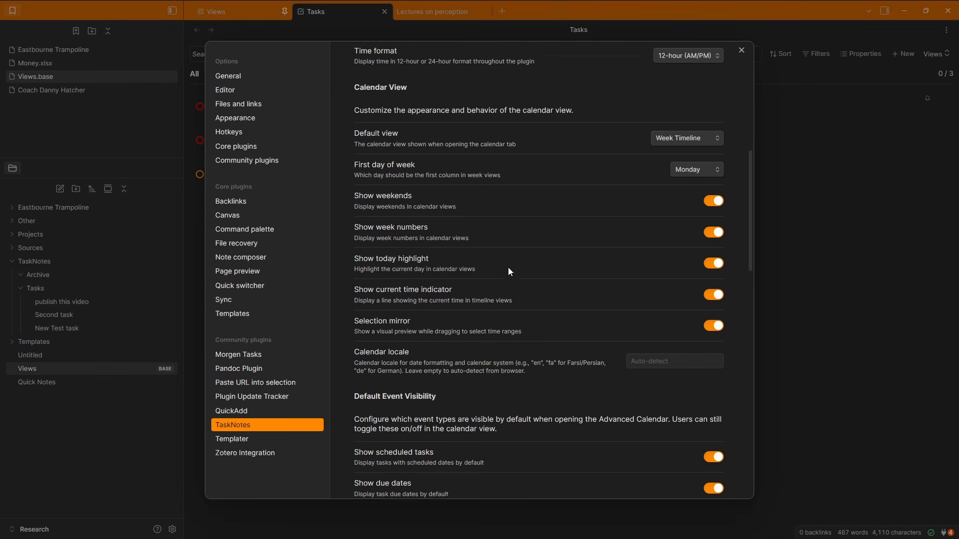
scroll(508, 265, down, 2)
scroll(531, 240, down, 3)
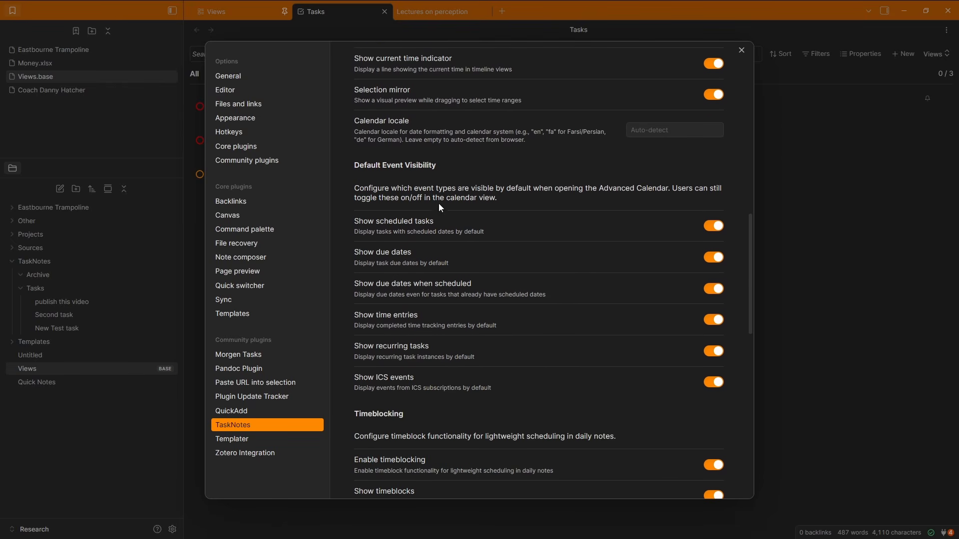
scroll(583, 320, down, 3)
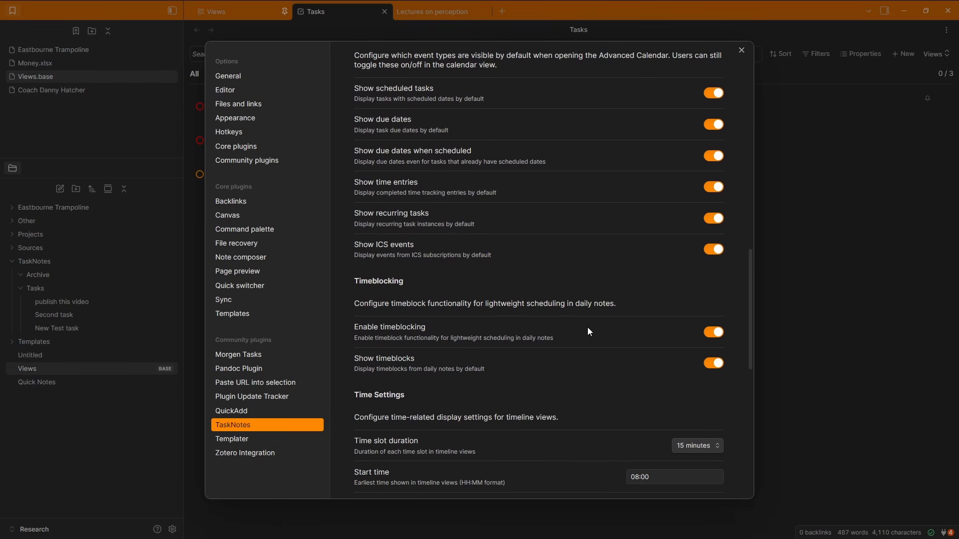
scroll(587, 329, down, 2)
scroll(588, 328, down, 2)
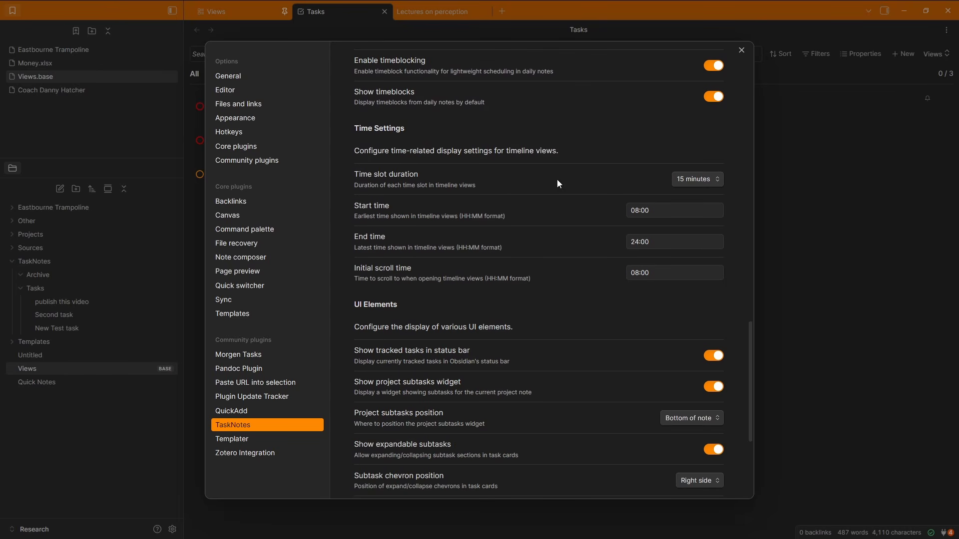
click(696, 188)
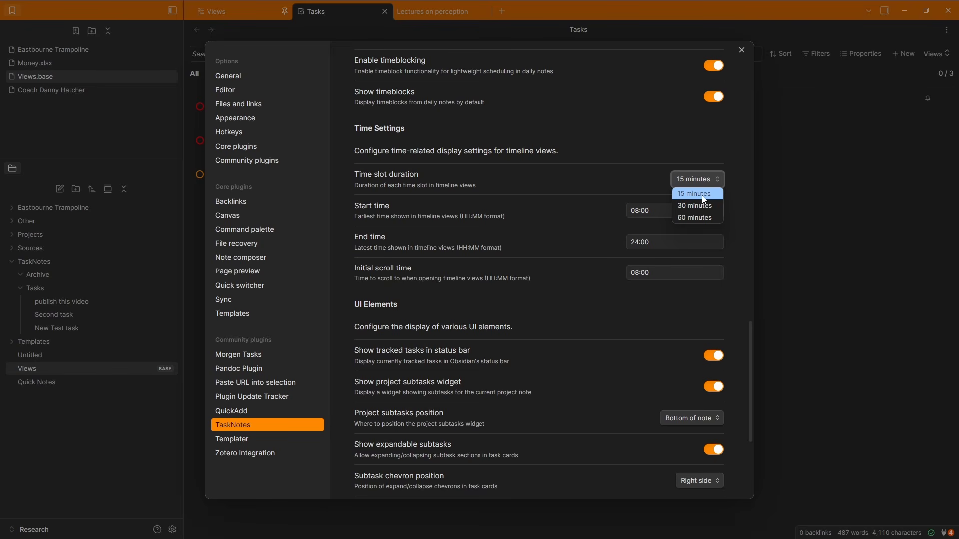
click(592, 208)
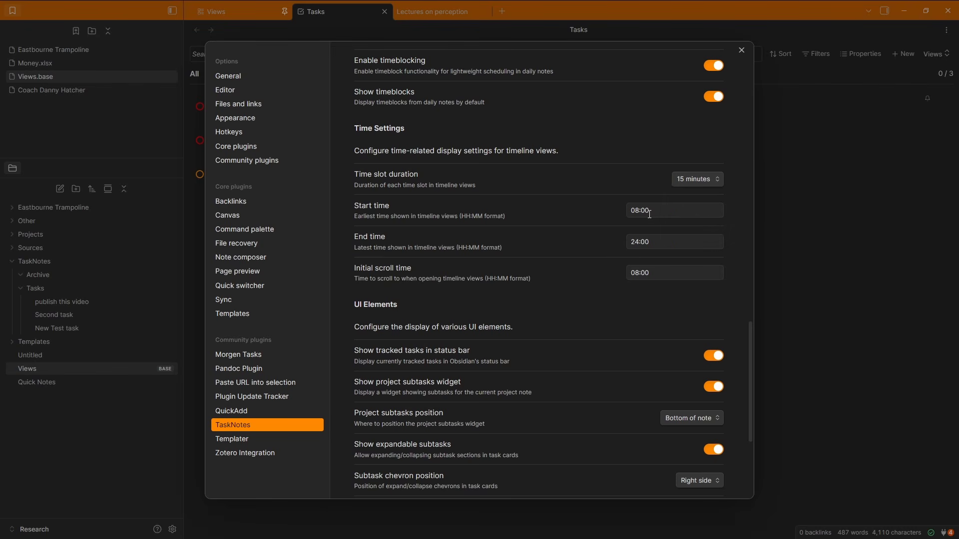
click(666, 208)
click(640, 243)
click(586, 246)
scroll(562, 274, down, 5)
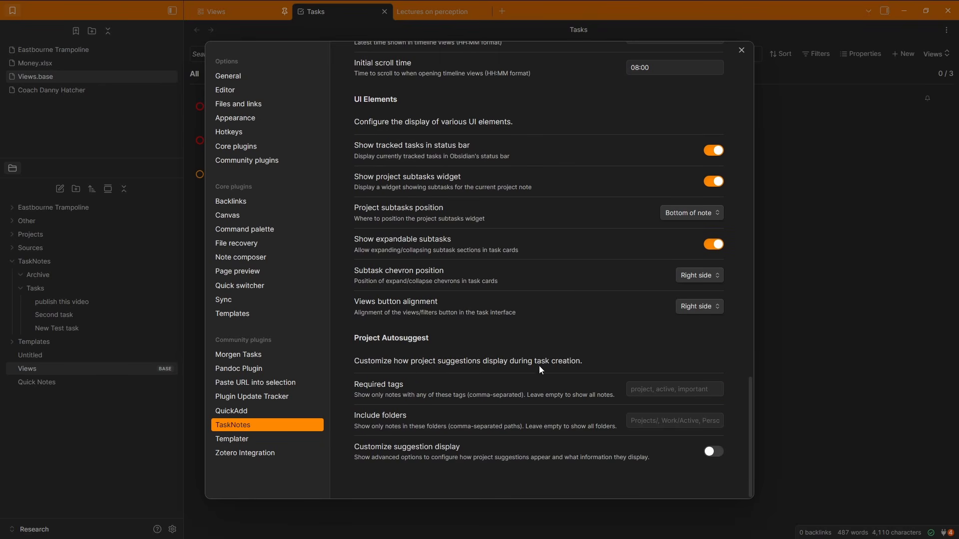
click(821, 261)
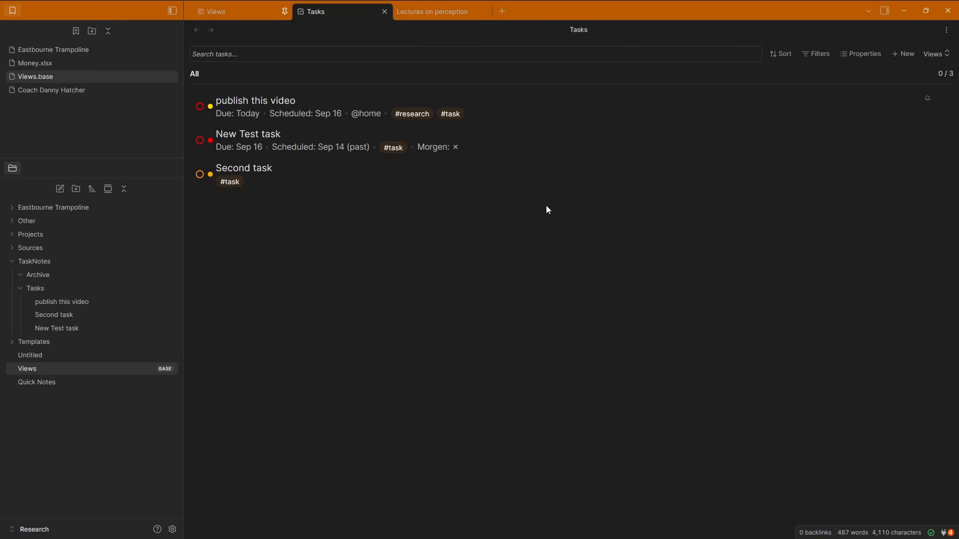
- Open the TaskNotes mini calendar view to inspect the month, and close it again
key(ctrl+p)
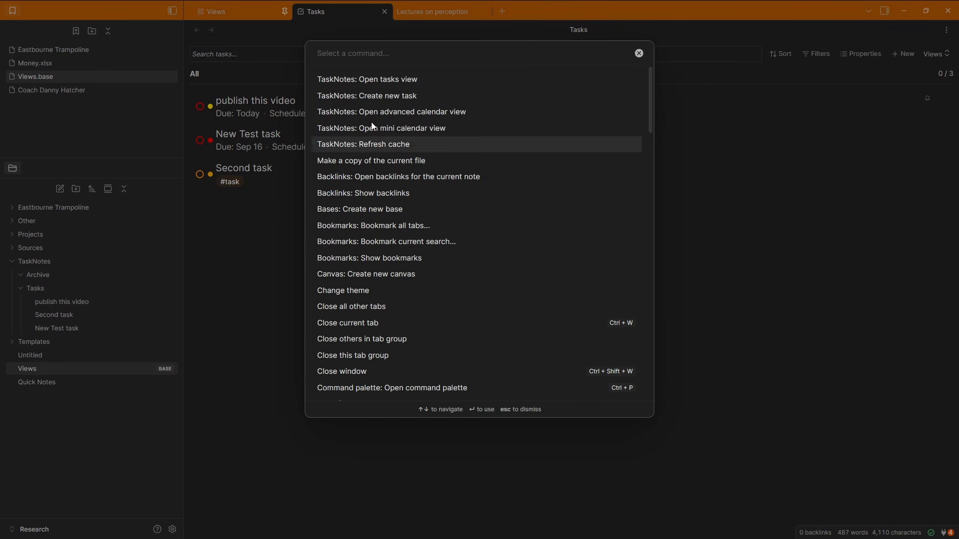
click(414, 129)
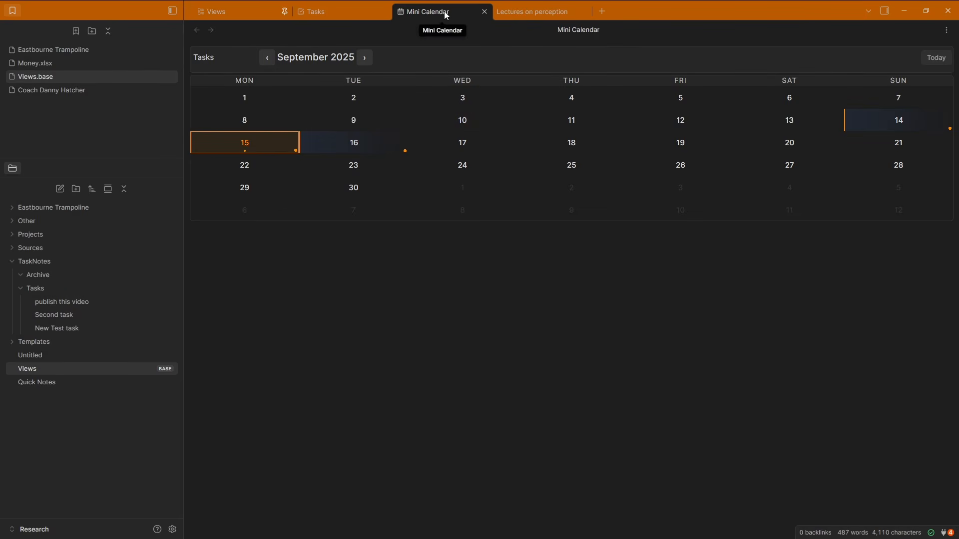
key(ctrl+w)
- Open the TaskNotes advanced calendar view and look through the time slots of the current week
key(ctrl+p)
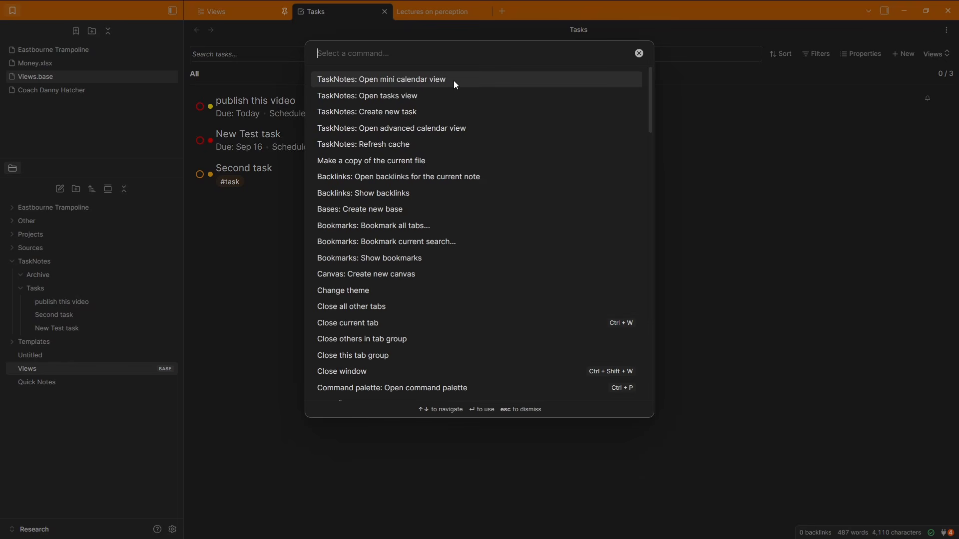
click(462, 131)
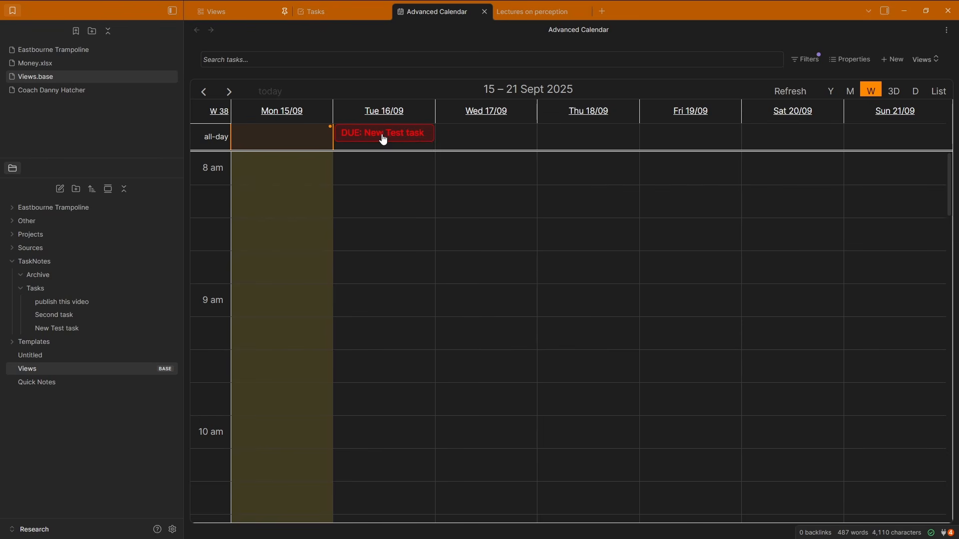
scroll(310, 276, down, 15)
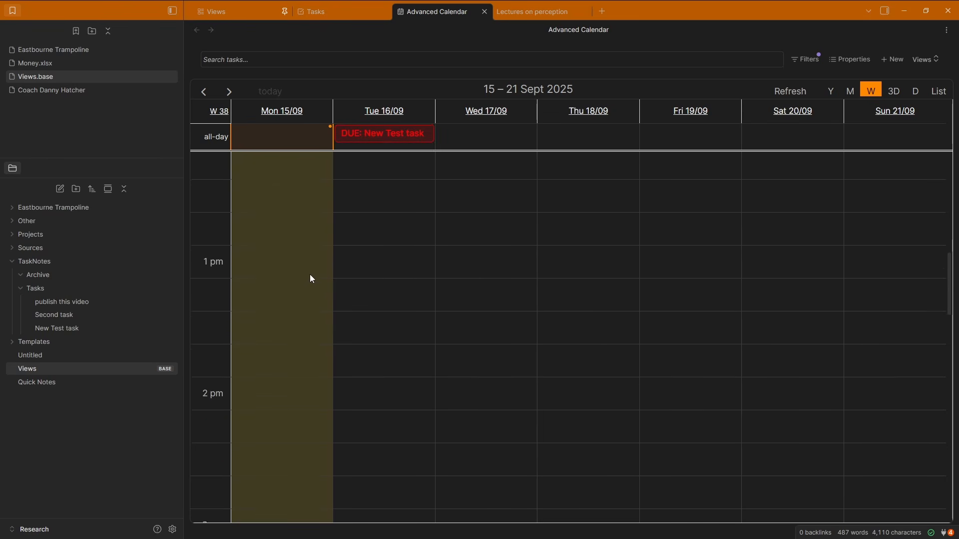
scroll(314, 272, down, 4)
- Set the New Test task's scheduled date to Today, save it, and place it from 9 to 9:30 am on Monday in the calendar
click(384, 133)
click(383, 148)
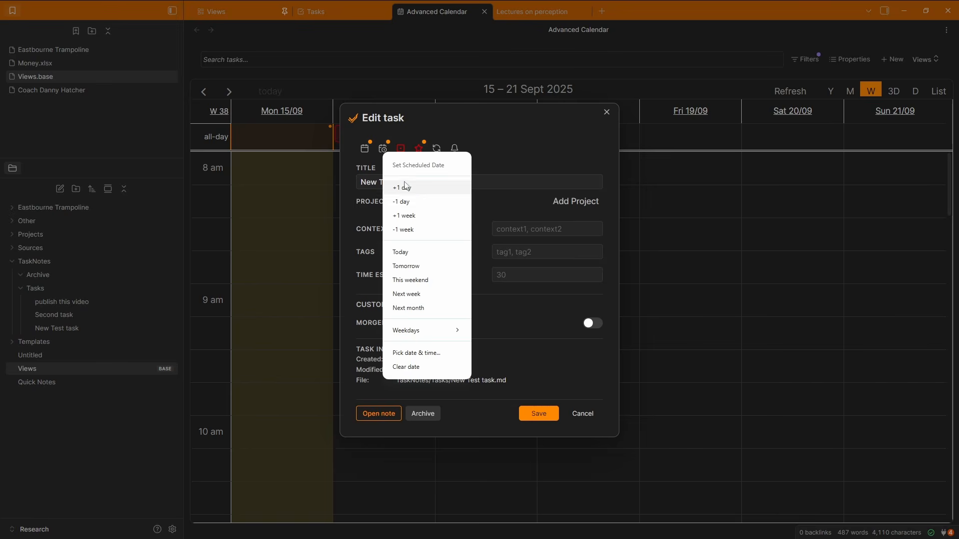
click(414, 252)
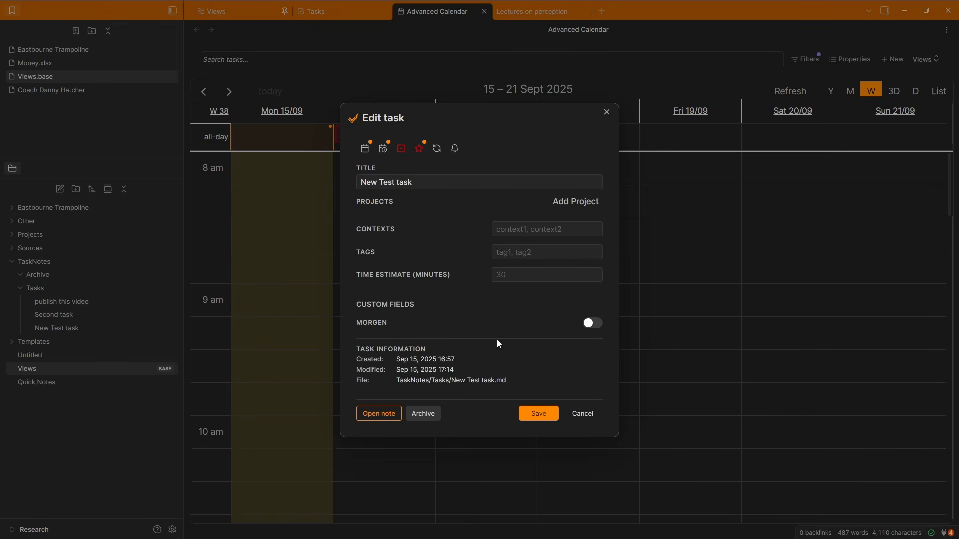
click(538, 415)
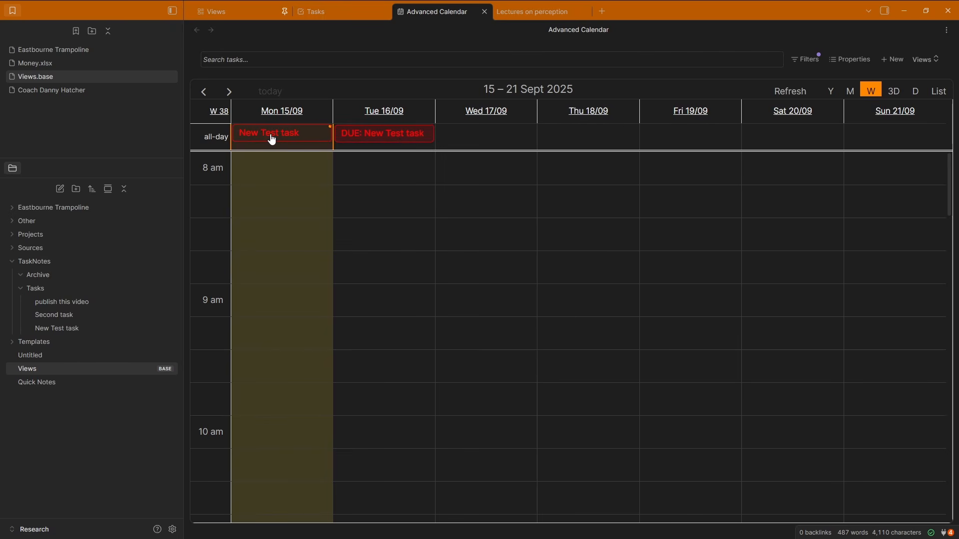
drag(284, 139, 280, 305)
drag(294, 414, 293, 339)
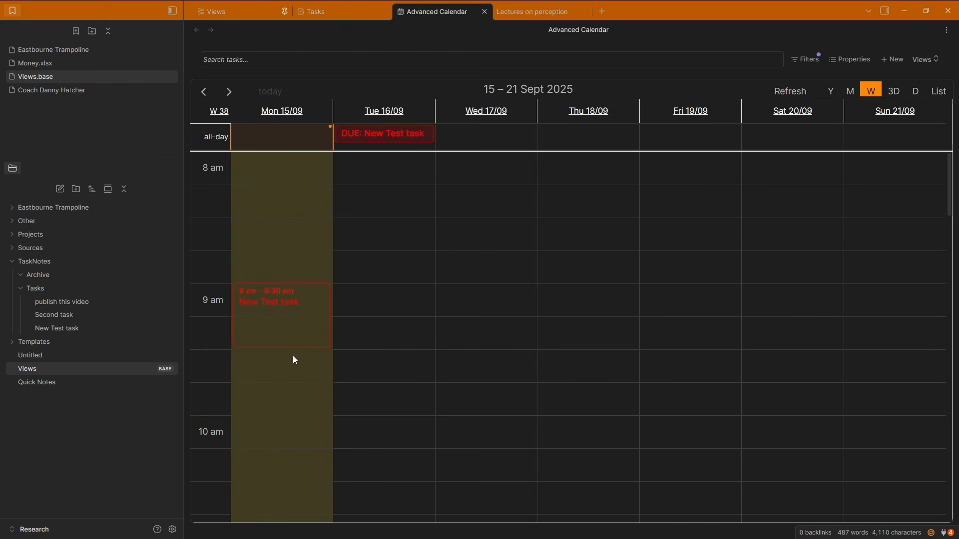
- Set the New Test task's priority to High, save it, and shorten its calendar block to 9–9:30 am
click(284, 317)
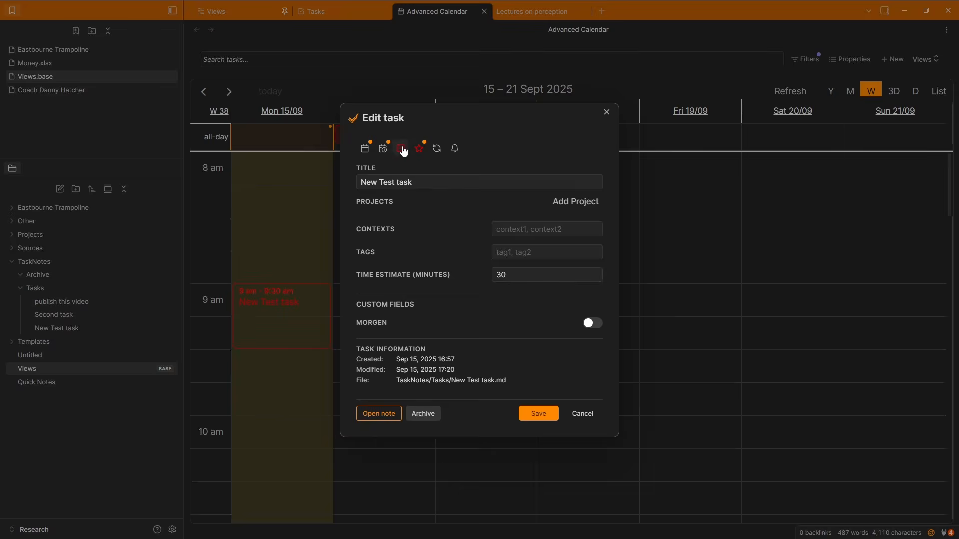
click(419, 147)
click(437, 177)
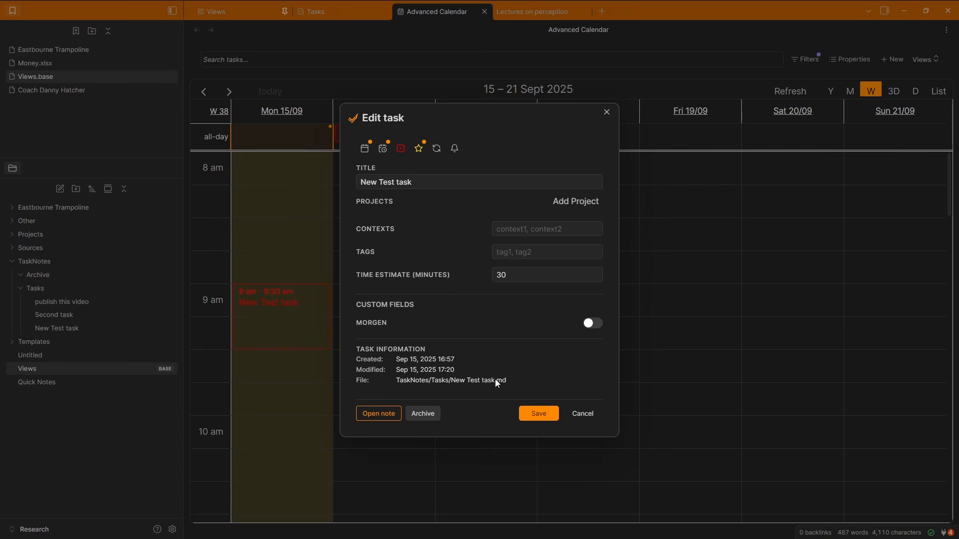
click(539, 414)
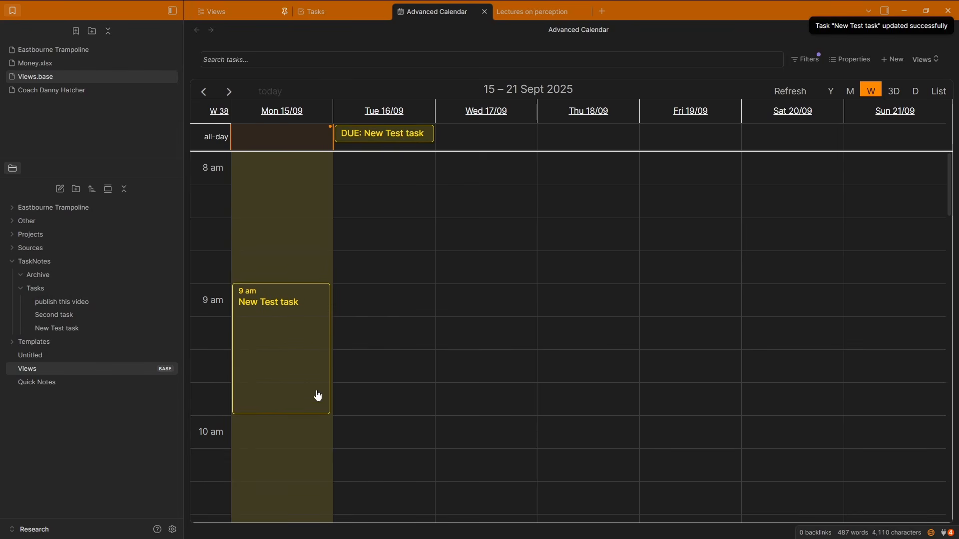
drag(296, 414, 294, 348)
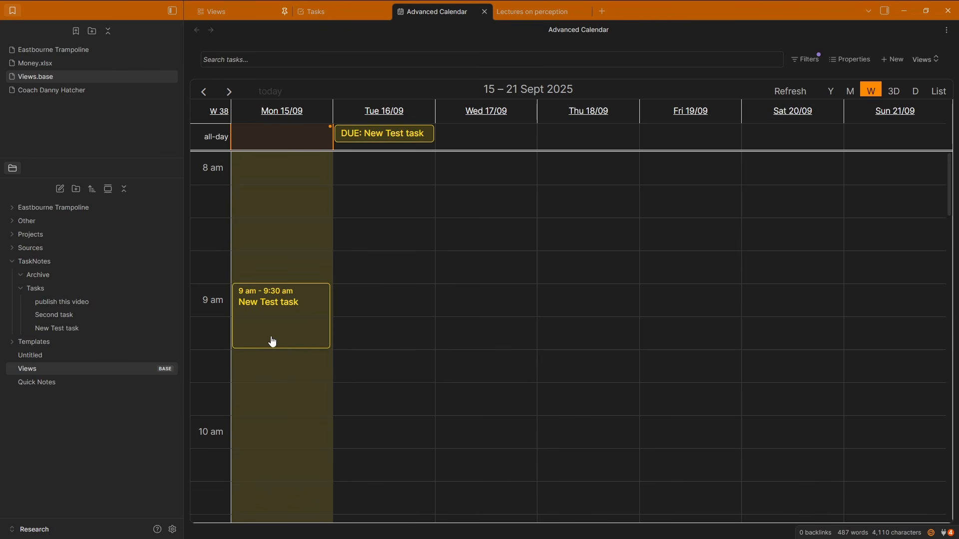
- Set the New Test task's priority to Normal, save it, and resize its calendar block to end at 9:30 am
click(271, 338)
click(418, 148)
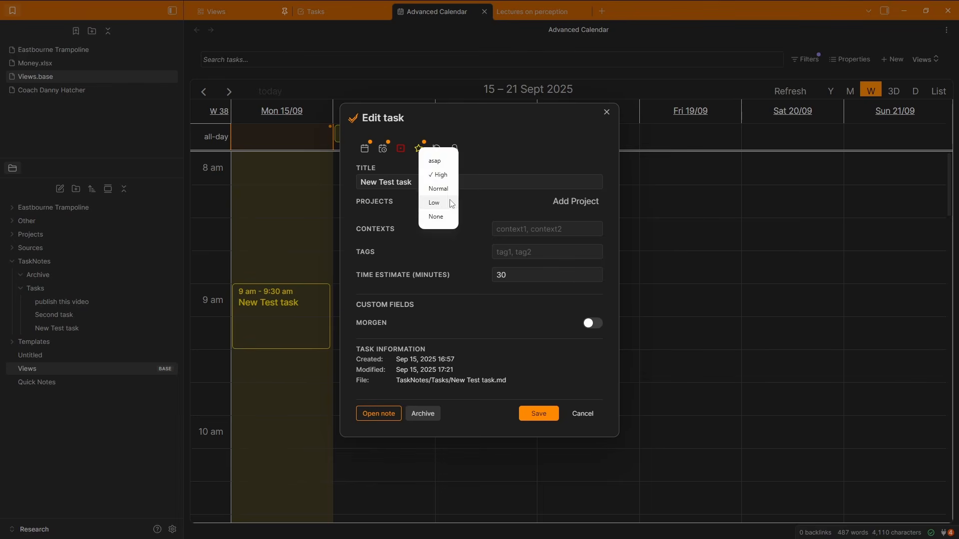
click(435, 188)
click(538, 418)
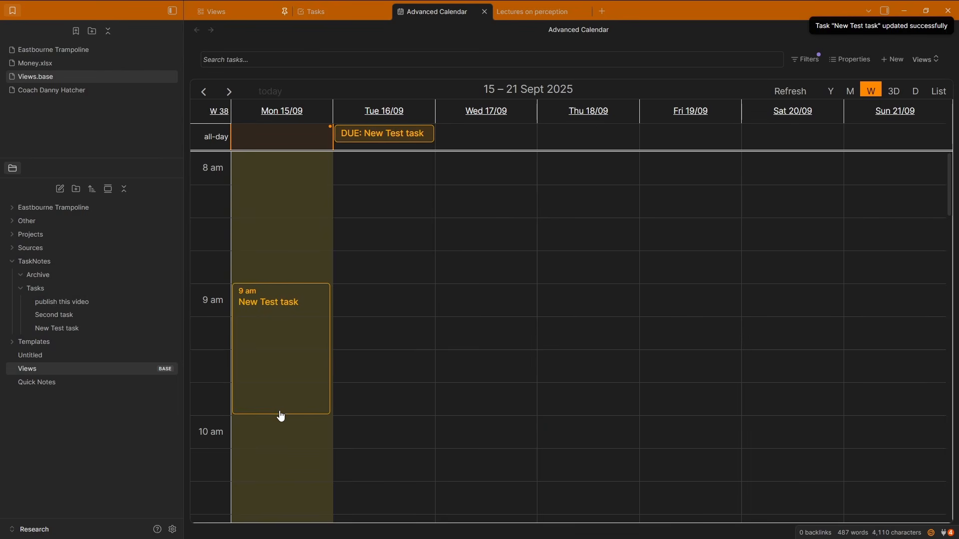
drag(280, 415, 285, 338)
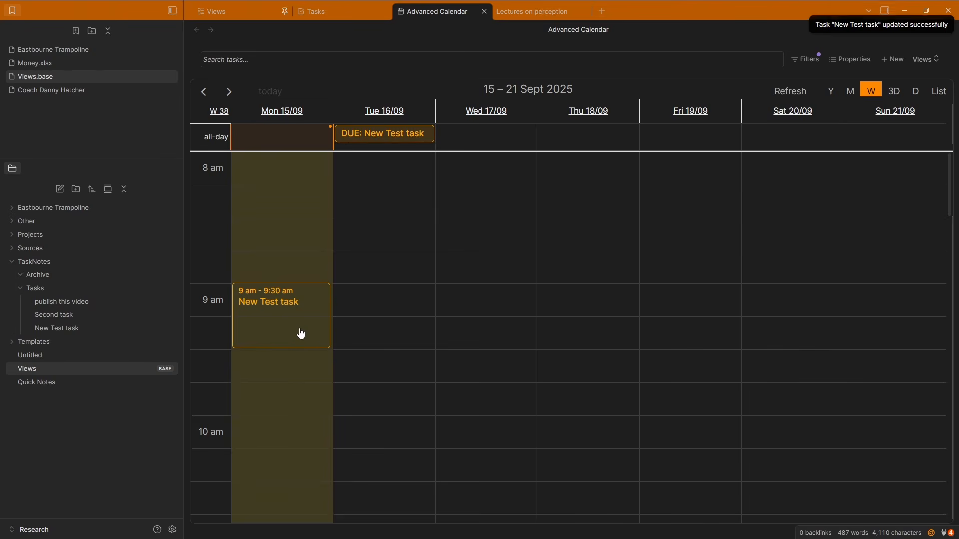
- Change the New Test task's priority to the green-coded level from its calendar entries and save it
click(304, 331)
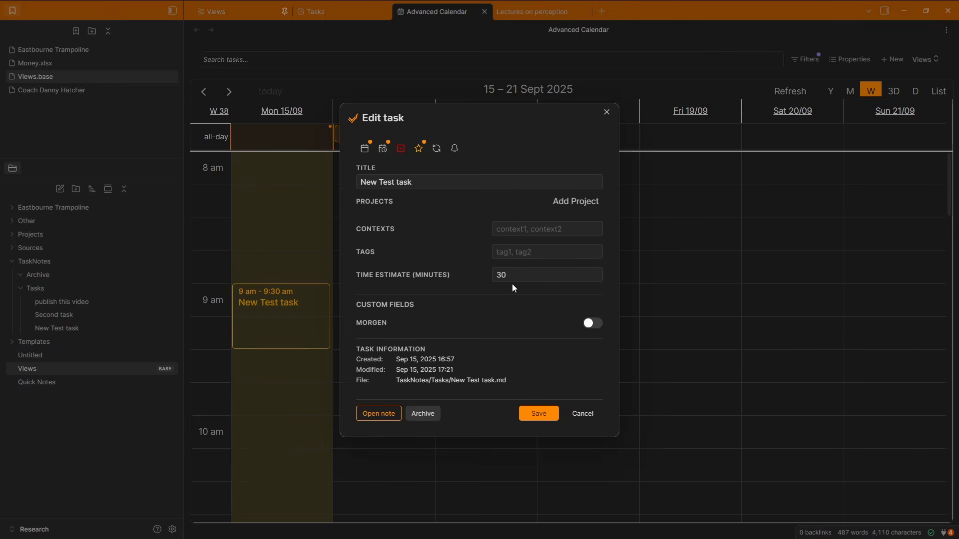
click(533, 414)
click(383, 134)
click(538, 418)
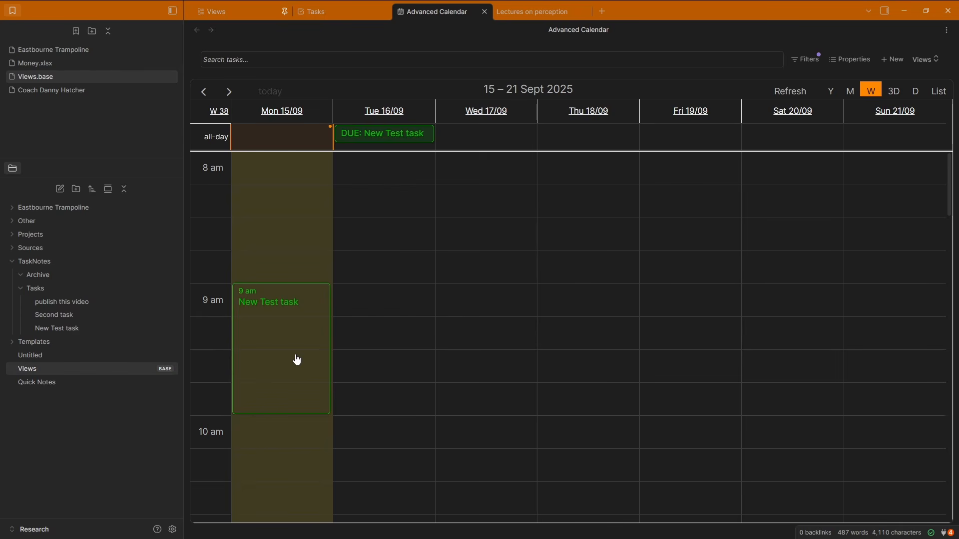
- Switch the advanced calendar to the month view
click(851, 91)
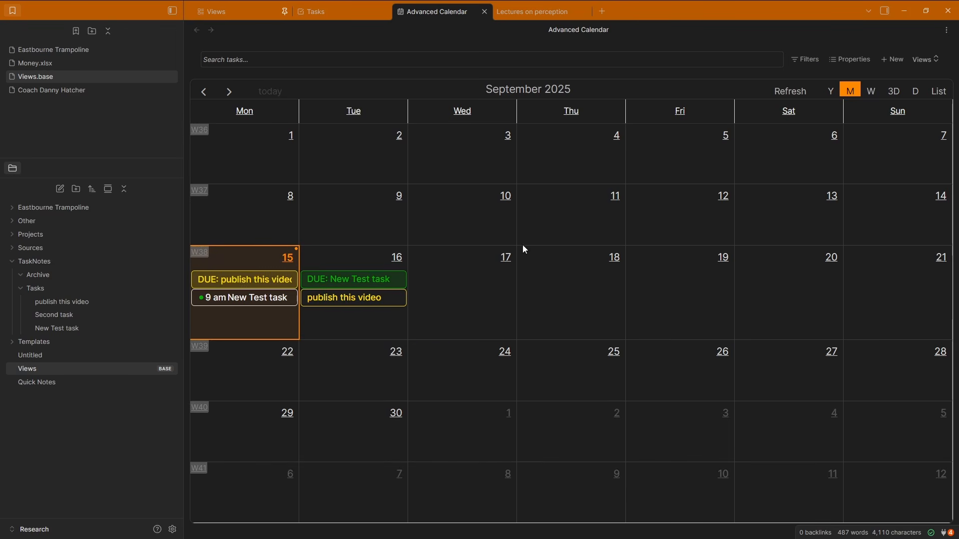
- Search the advanced calendar for "task", check its filters, and clear the search
click(288, 60)
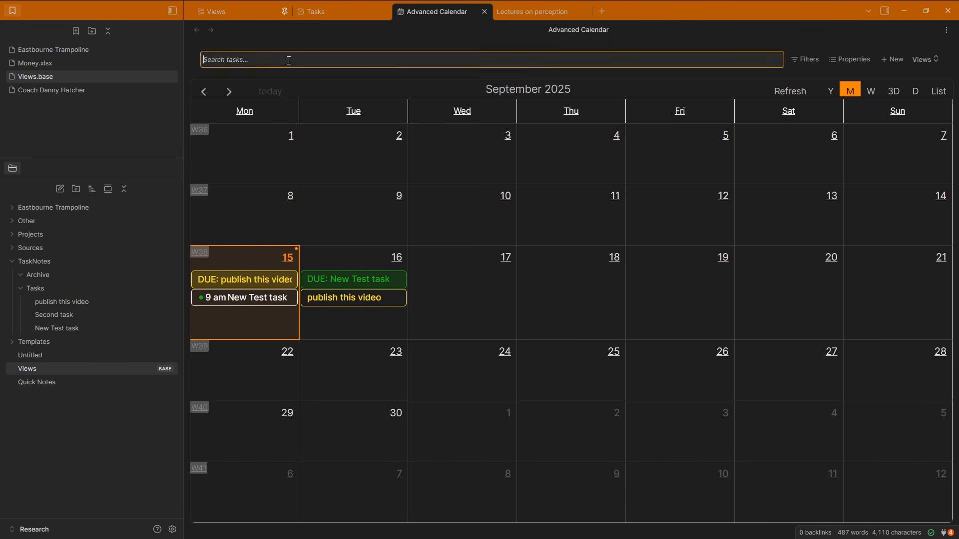
text(task)
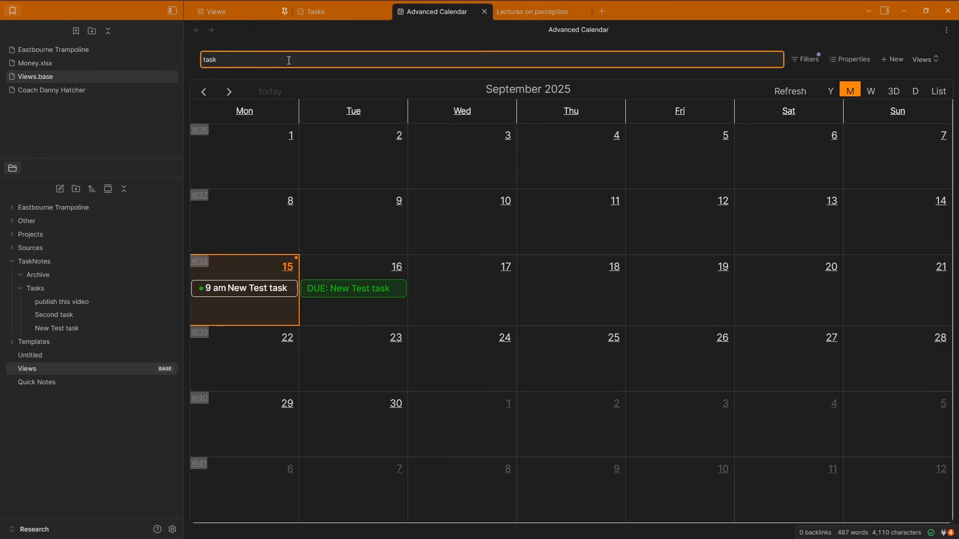
click(806, 60)
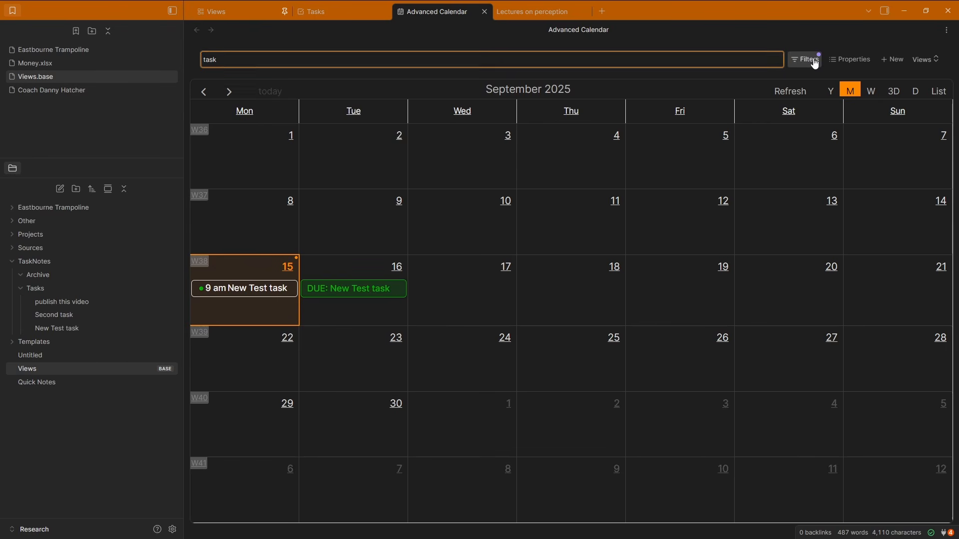
click(610, 89)
click(232, 60)
key(BackSpace)
key(BackSpace)
key(BackSpace)
key(BackSpace)
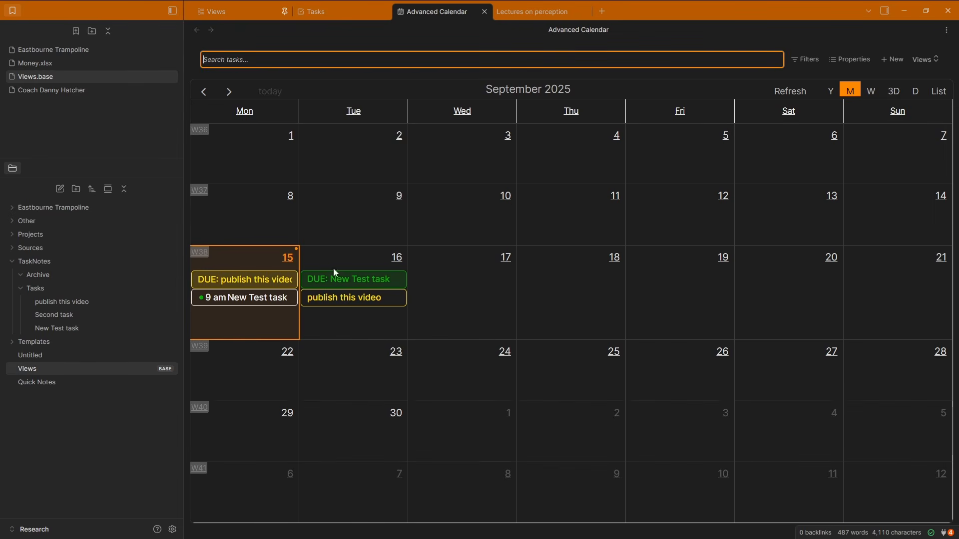
- Return to the advanced calendar's week view and reschedule the publish this video task to Tuesday, 16 September at 9:30 am
click(332, 12)
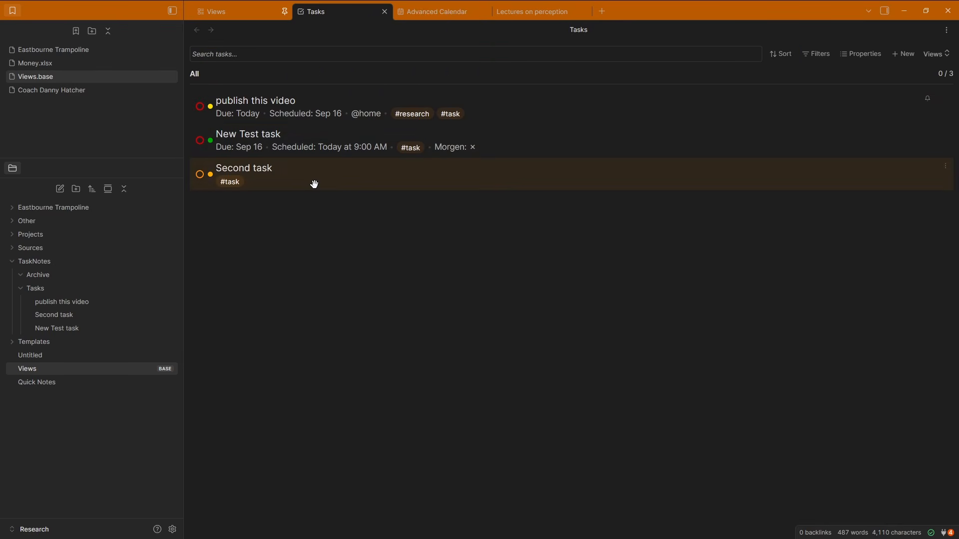
click(428, 12)
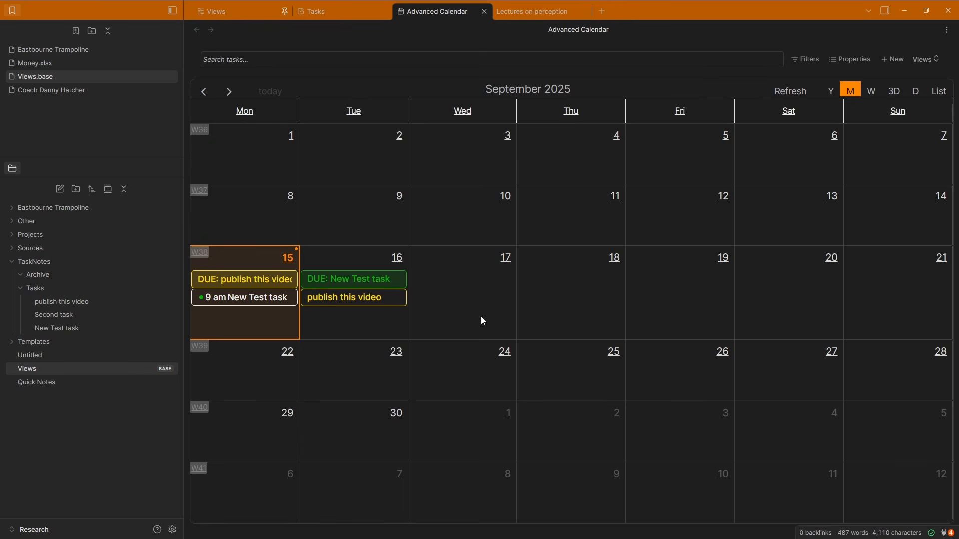
click(397, 260)
drag(355, 152, 392, 400)
scroll(397, 339, down, 15)
scroll(401, 330, up, 2)
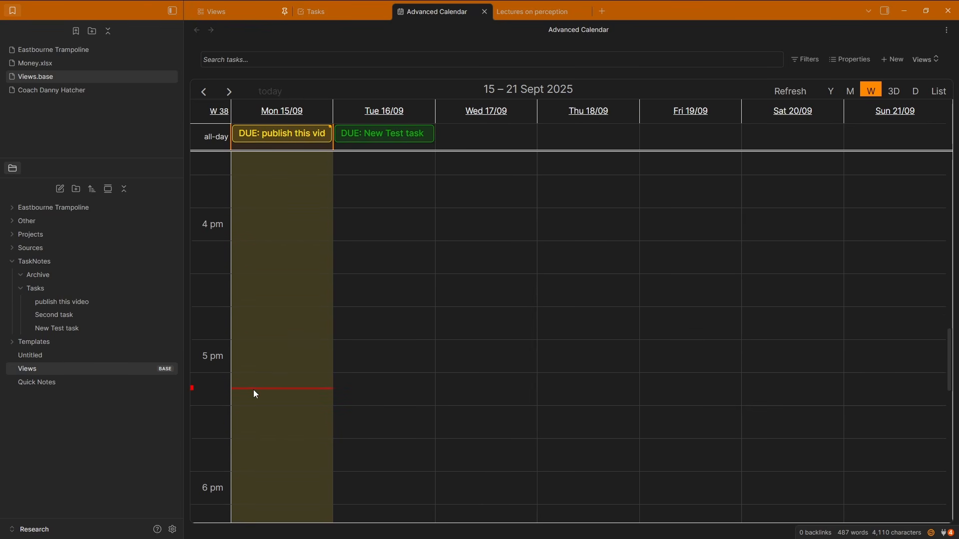
- Review the scheduled tasks in the calendar's three-day, day, list, year and month views
click(894, 91)
click(917, 92)
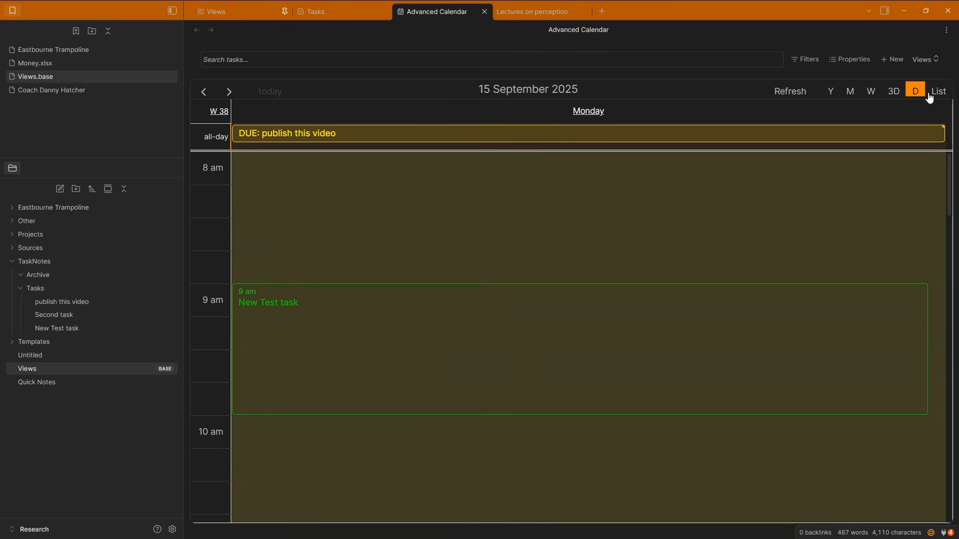
click(930, 95)
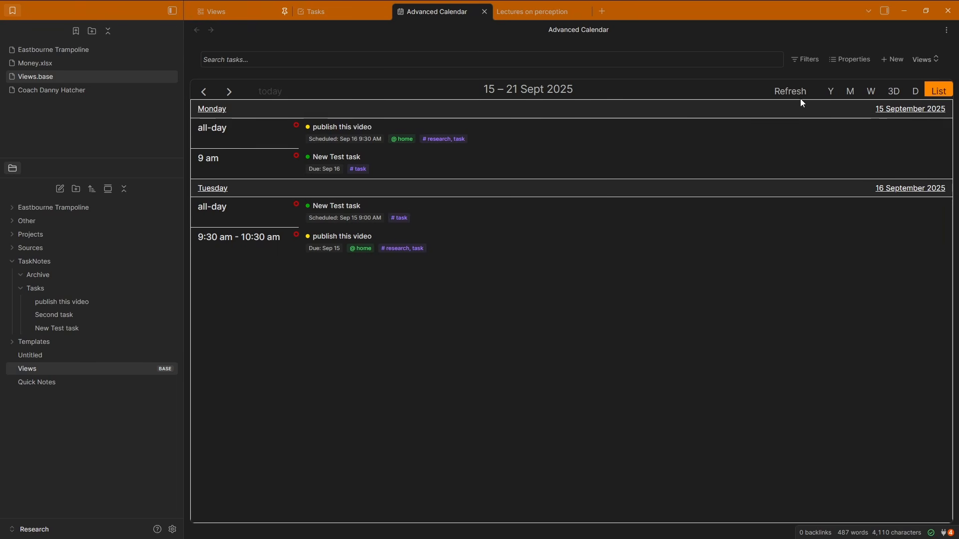
click(830, 91)
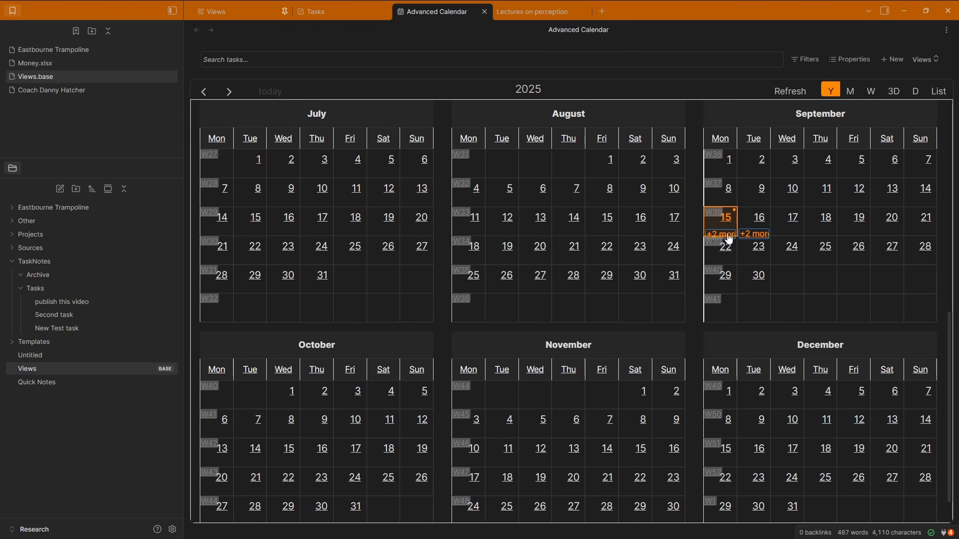
scroll(673, 265, up, 2)
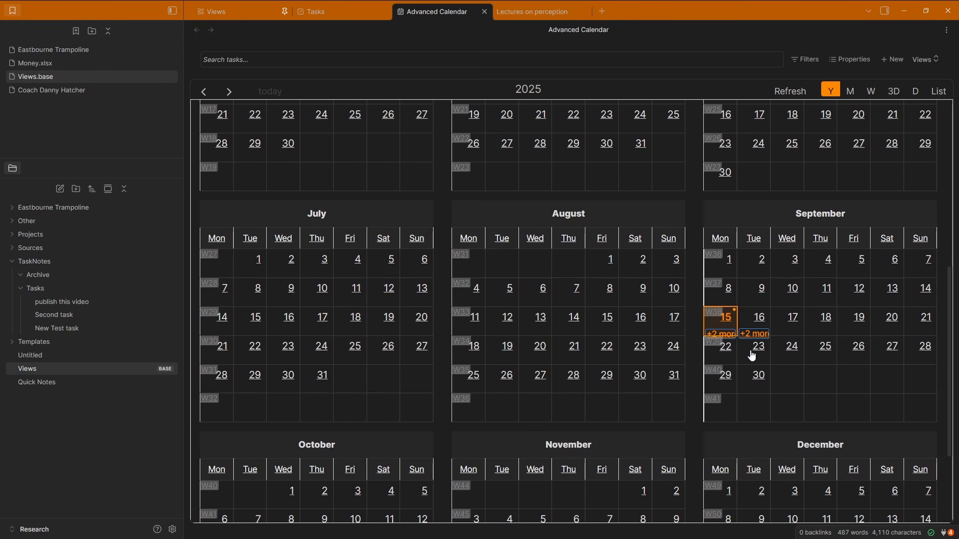
scroll(783, 350, up, 5)
scroll(783, 350, down, 4)
scroll(781, 332, up, 5)
scroll(781, 331, down, 5)
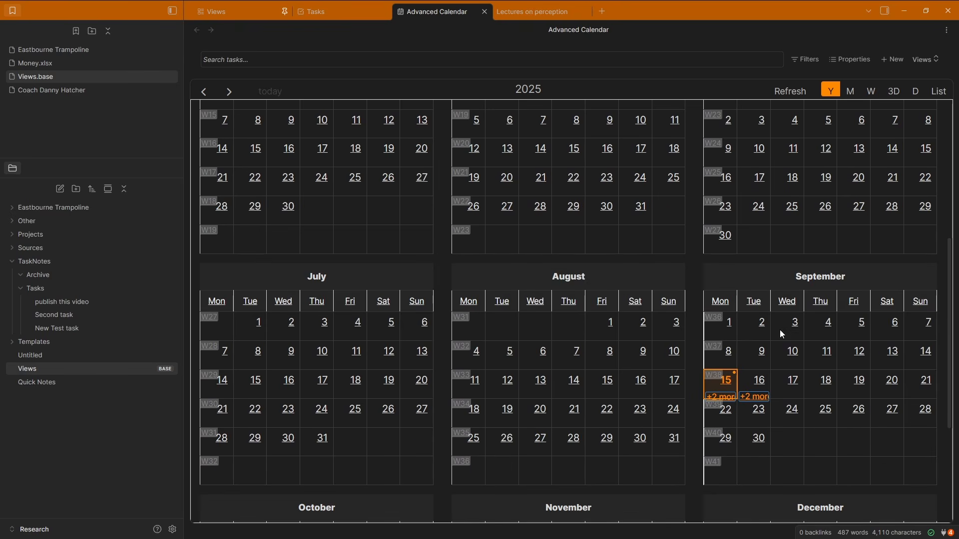
click(850, 95)
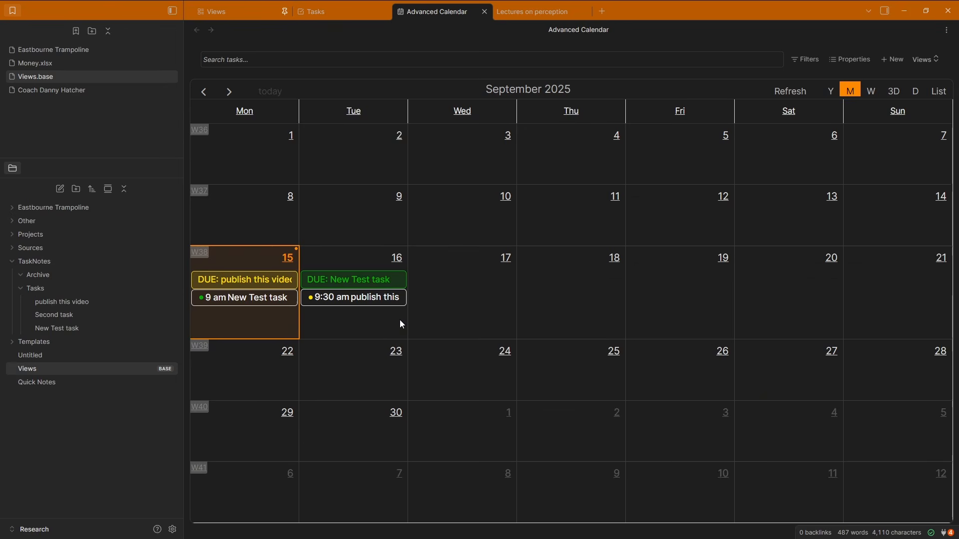
- In the week view, make the New Test task an all-day block running from Monday 15 through Saturday 20 September
click(872, 91)
drag(288, 316, 870, 158)
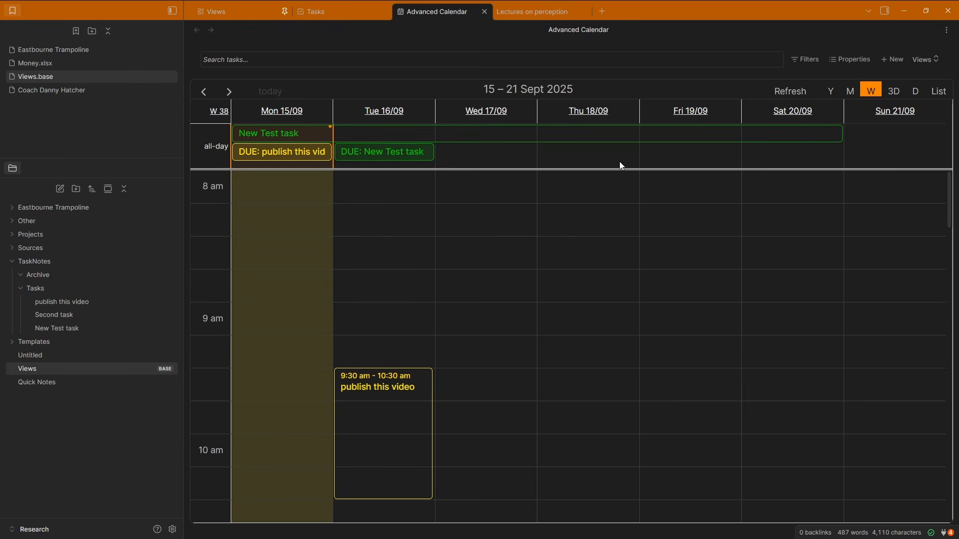
- Try to pick a new September due date for the New Test task in its task editor and save it
click(388, 133)
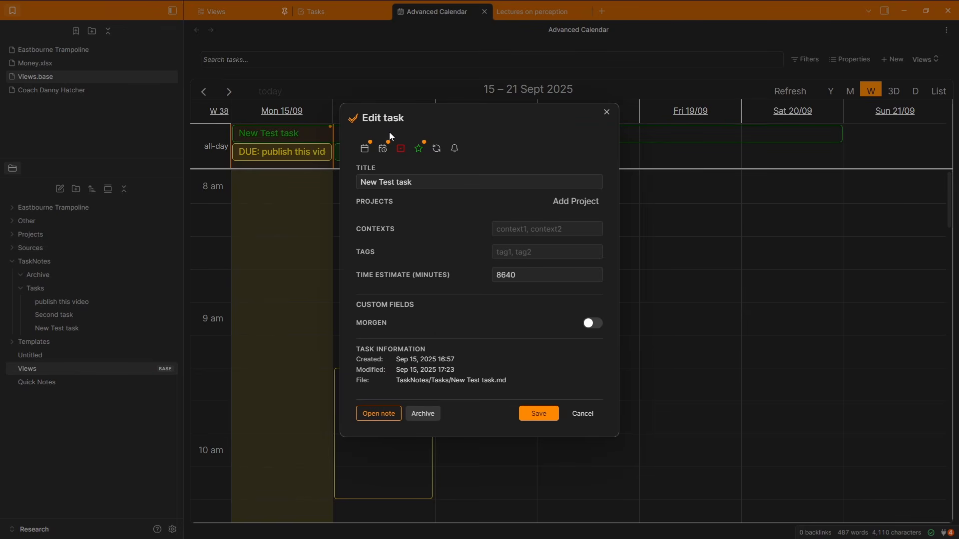
click(365, 149)
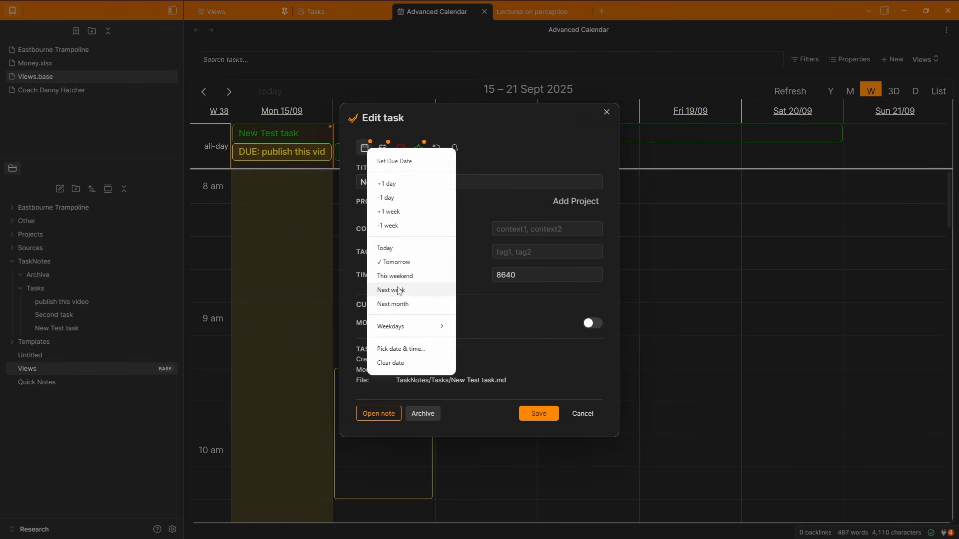
click(400, 349)
click(426, 257)
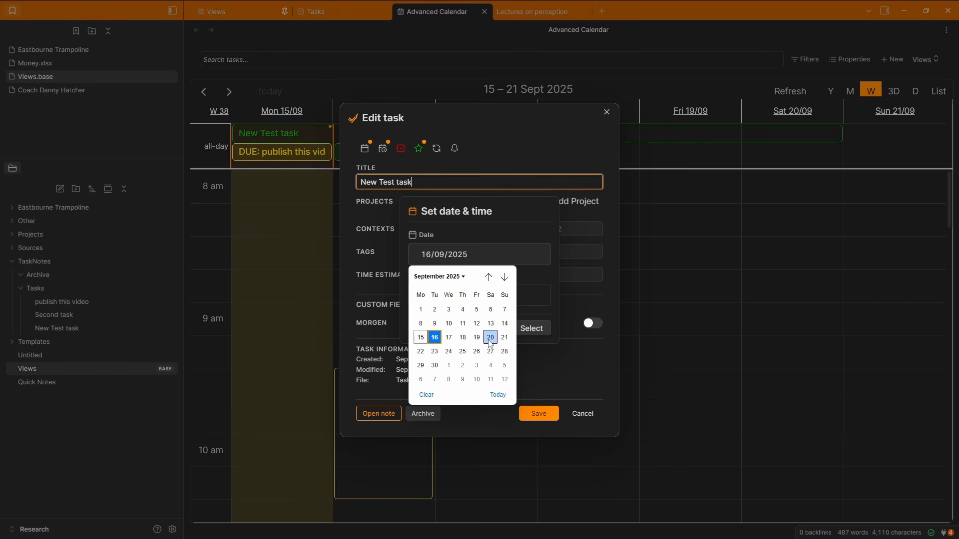
click(503, 338)
click(539, 414)
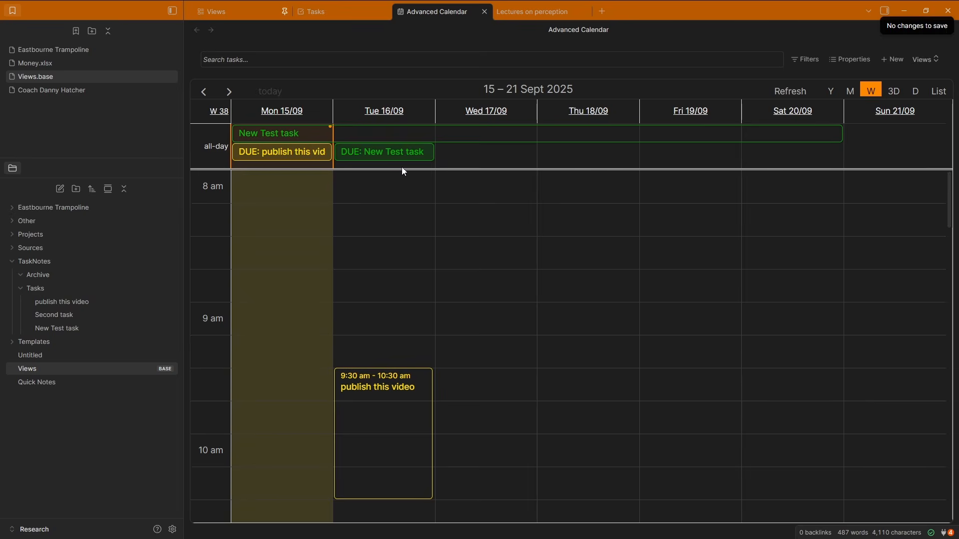
- Move the New Test task's due entry to Saturday, 20 September and check it in the month view
drag(310, 156, 771, 157)
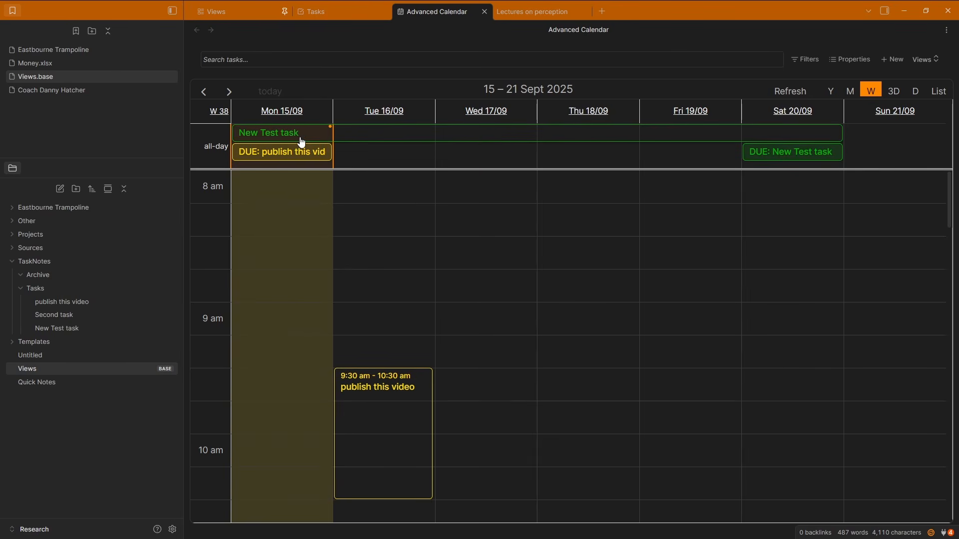
click(851, 91)
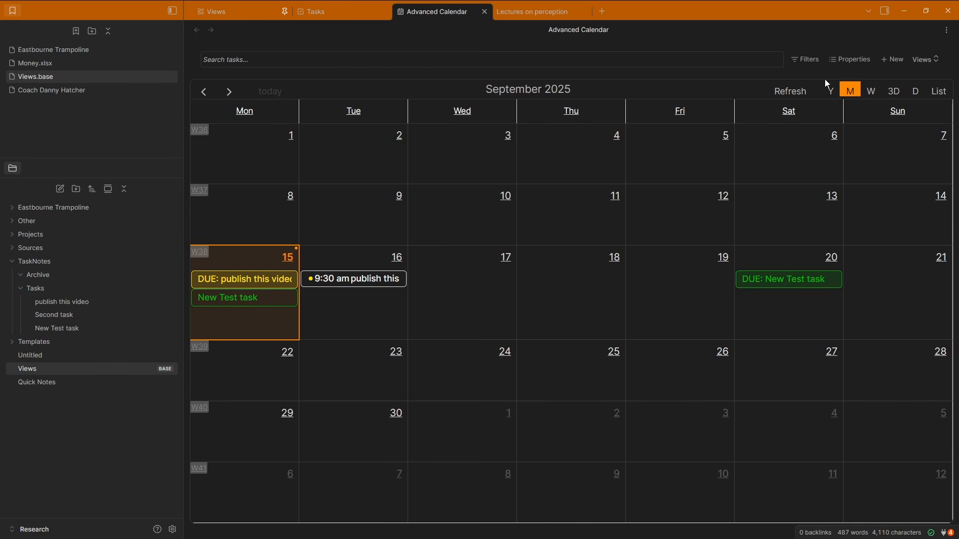
- Extend the New Test task's all-day block through Thursday, 18 September in the week view and check it in the month view
click(871, 91)
drag(330, 151, 634, 155)
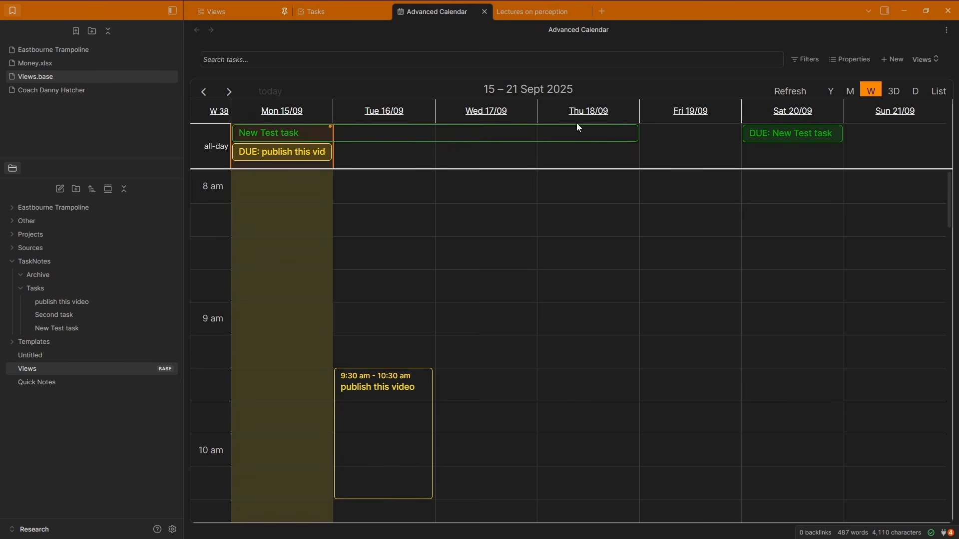
click(849, 92)
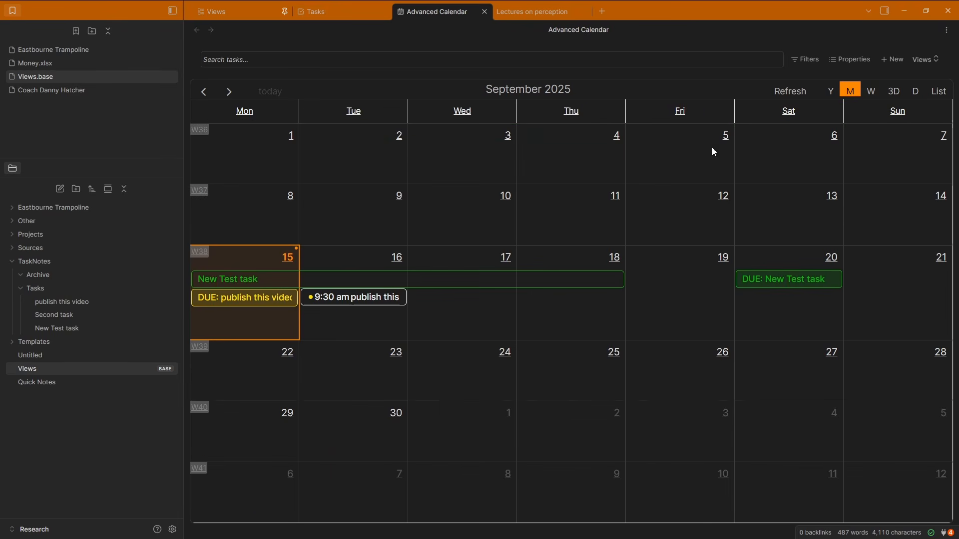
- Set the New Test task's due date to 19/09/2025 from its calendar block and save it
click(557, 283)
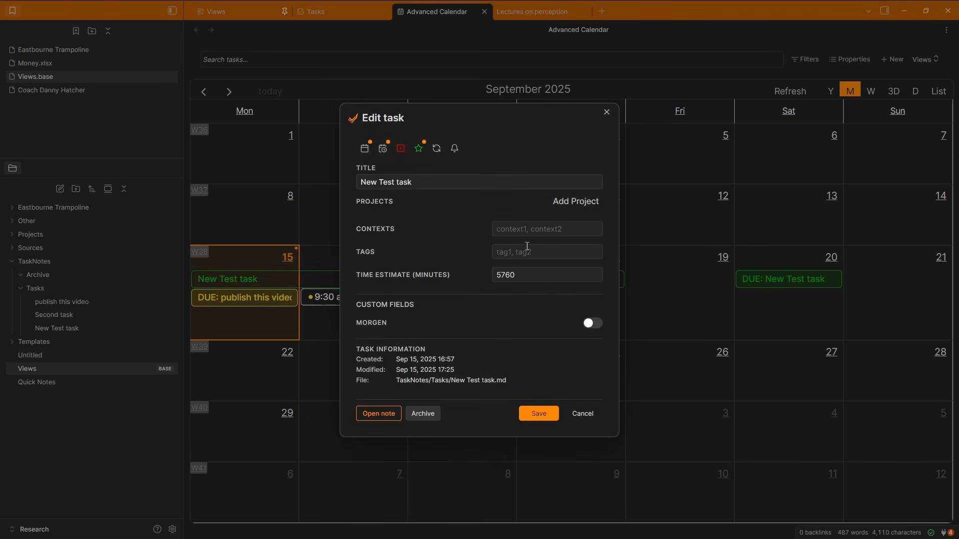
click(383, 149)
click(478, 338)
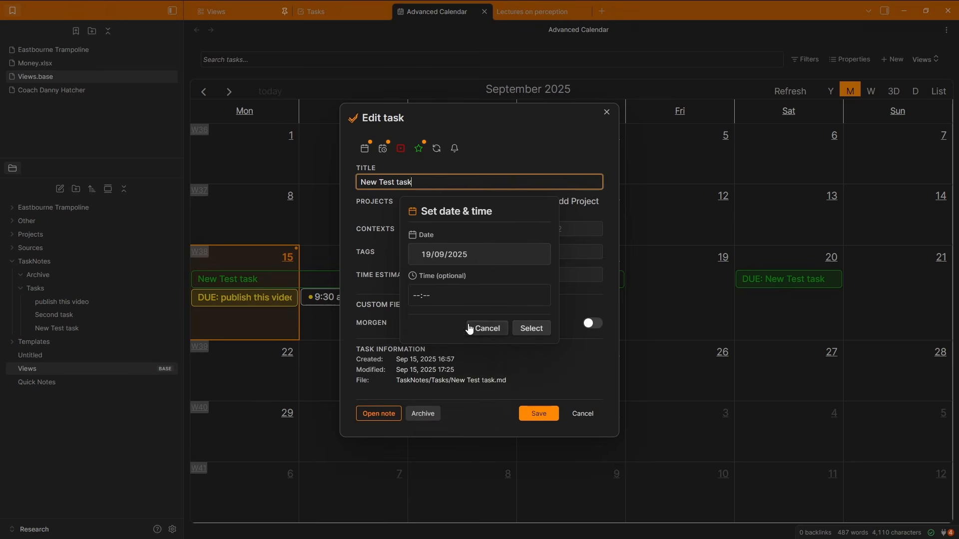
click(531, 328)
click(546, 415)
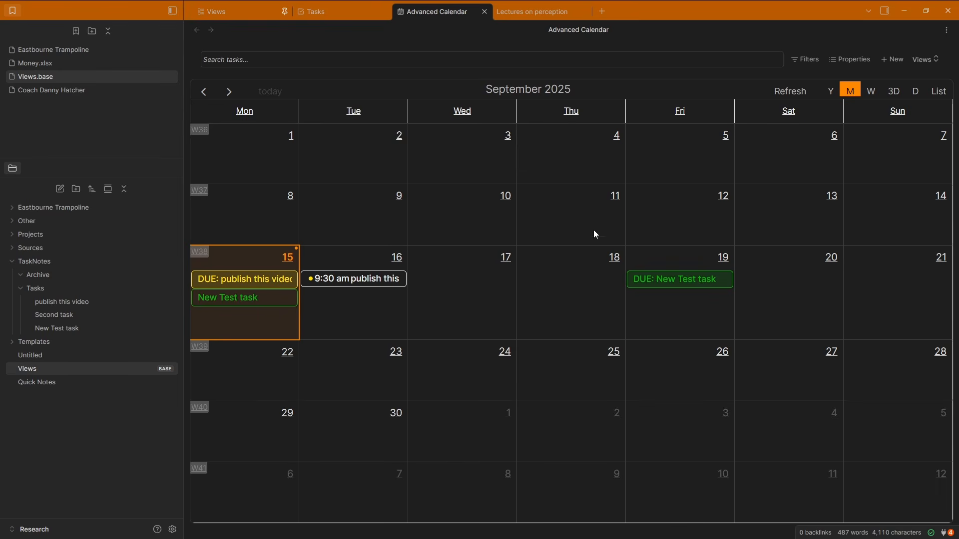
- Check the dates in the Tasks list and view the publish this video task's details without changing them
click(314, 10)
click(253, 10)
click(427, 9)
key(ctrl+shift+Tab)
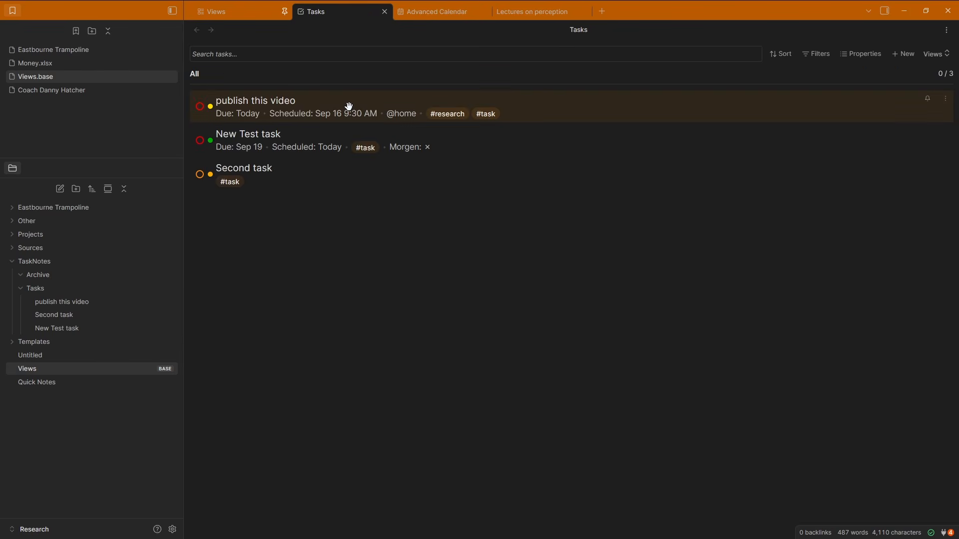
click(349, 106)
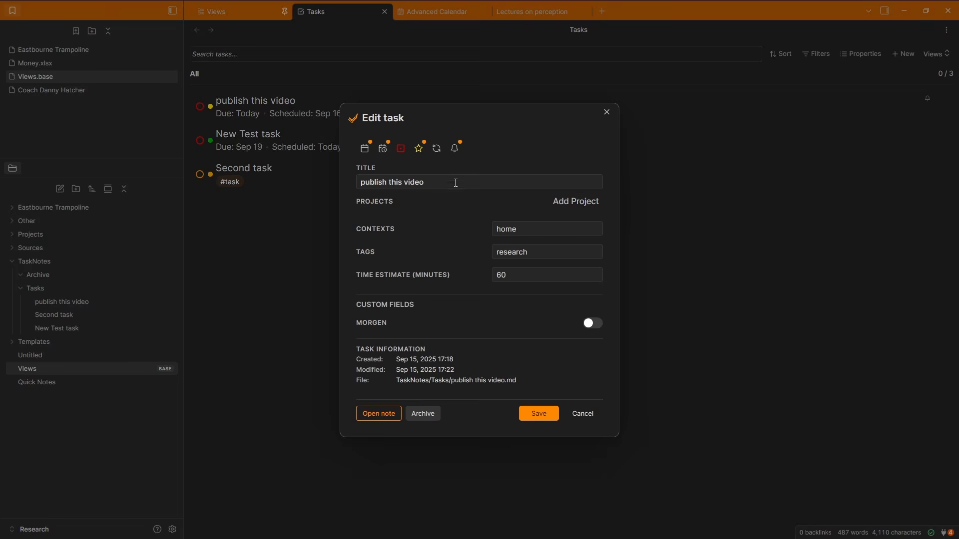
click(256, 222)
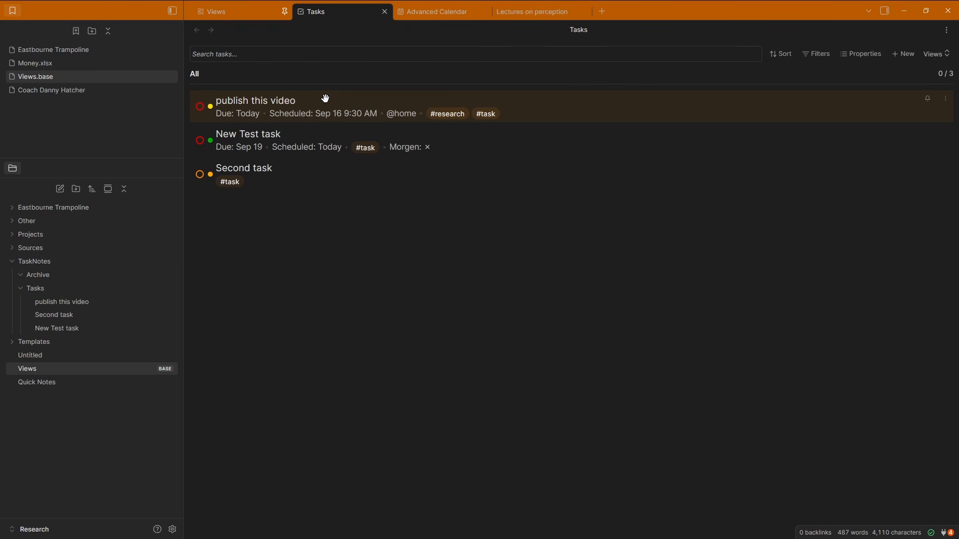
- Rename Second task to "Edit video", assign it to the publish this video note as its project, and save it
click(292, 177)
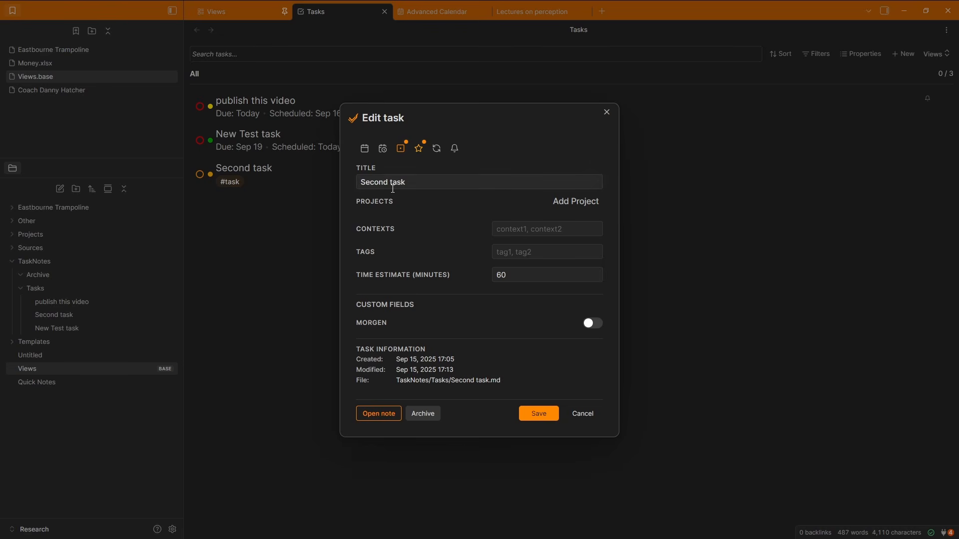
drag(412, 182, 349, 187)
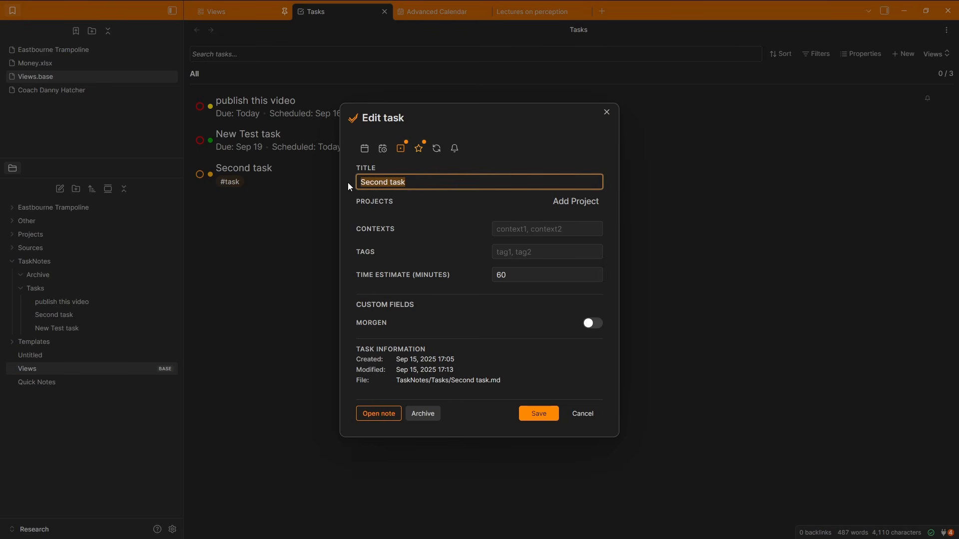
text(Edit video)
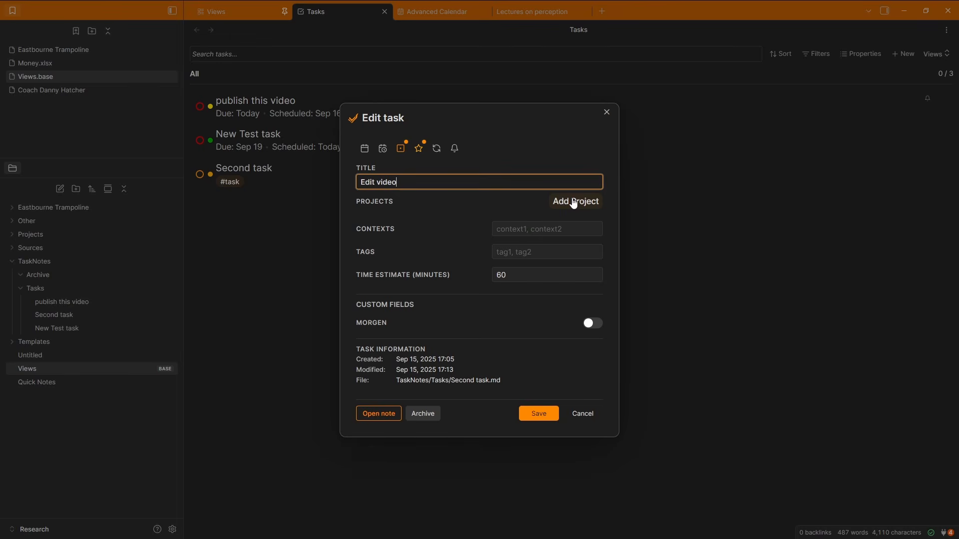
click(574, 202)
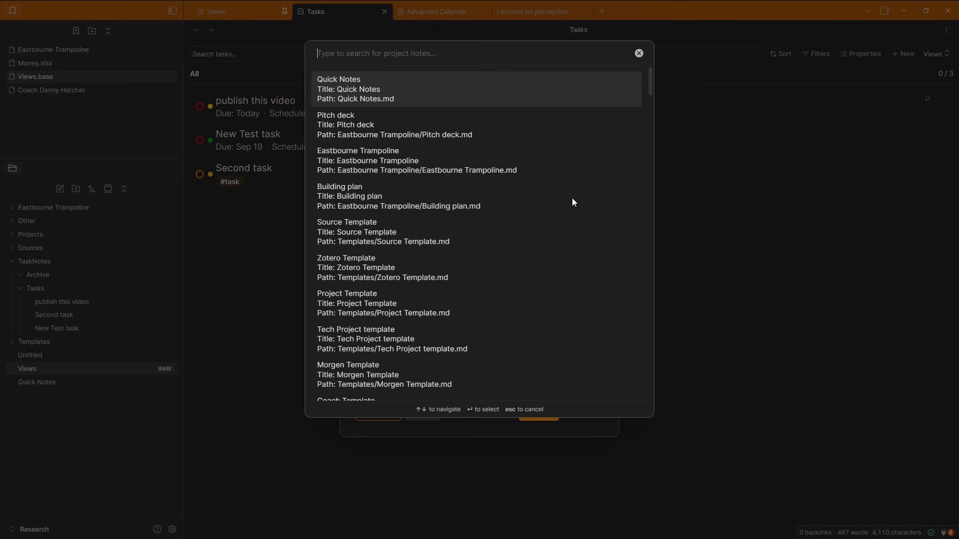
click(381, 218)
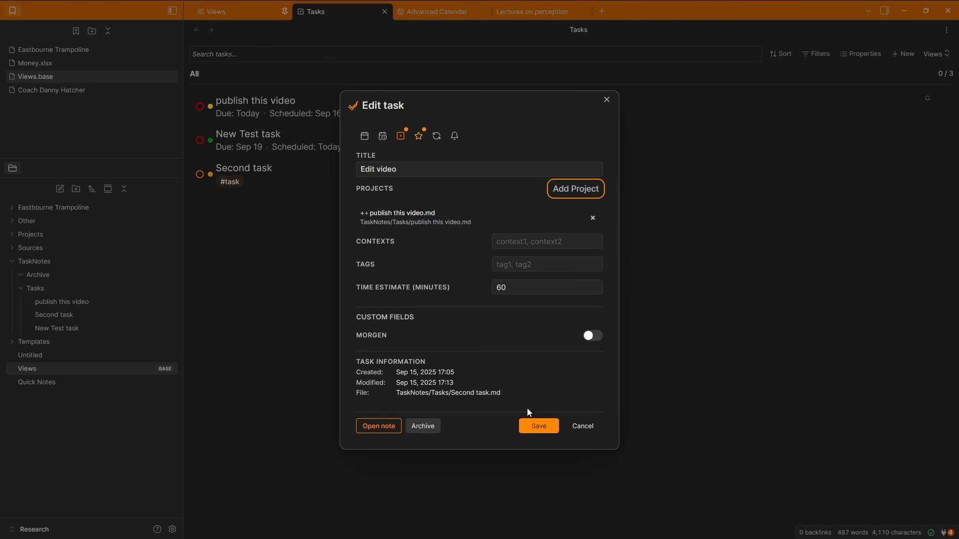
click(540, 426)
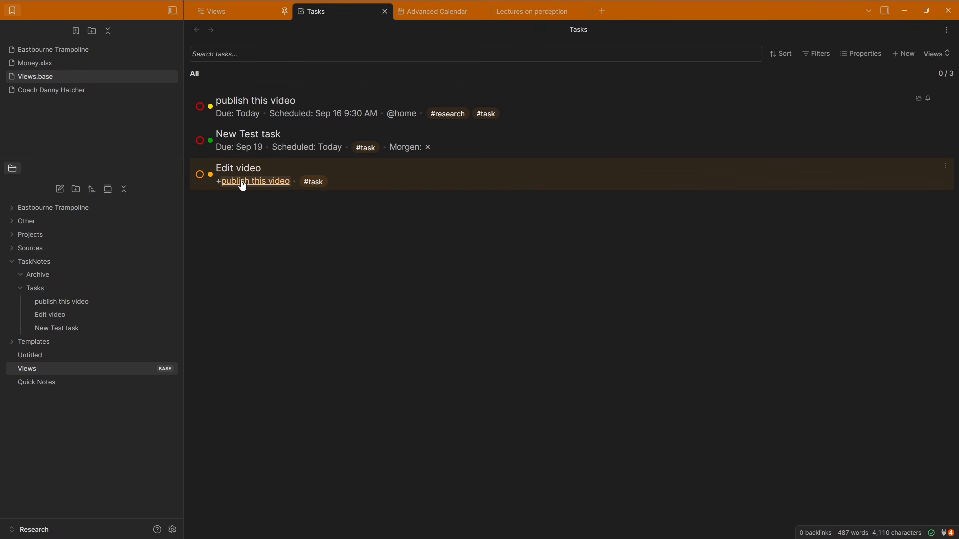
- Open the publish this video task's note and examine its Subtasks section and linked mentions
click(344, 104)
click(376, 414)
scroll(359, 369, down, 6)
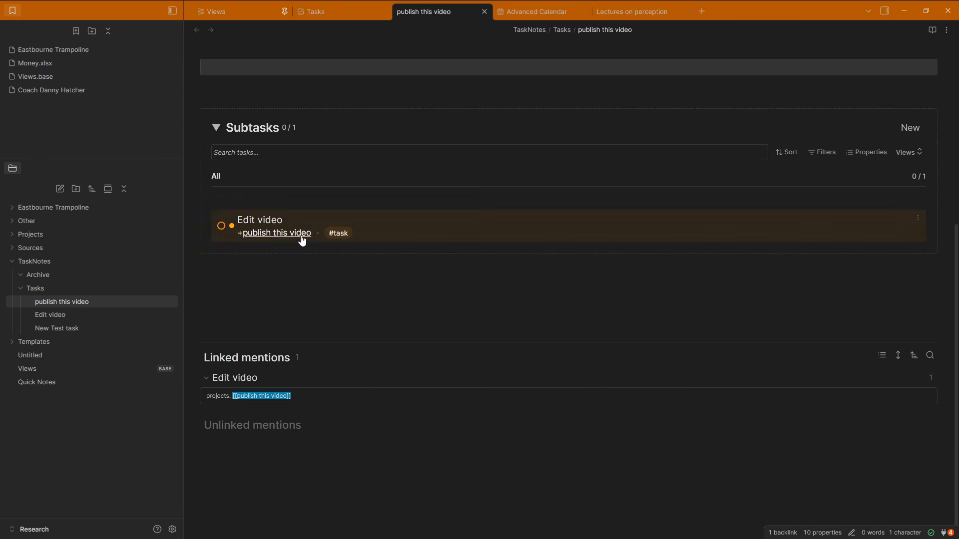
- Assign the publish this video task to the Traditional assumptions of perception note as its project and save it
scroll(412, 280, up, 5)
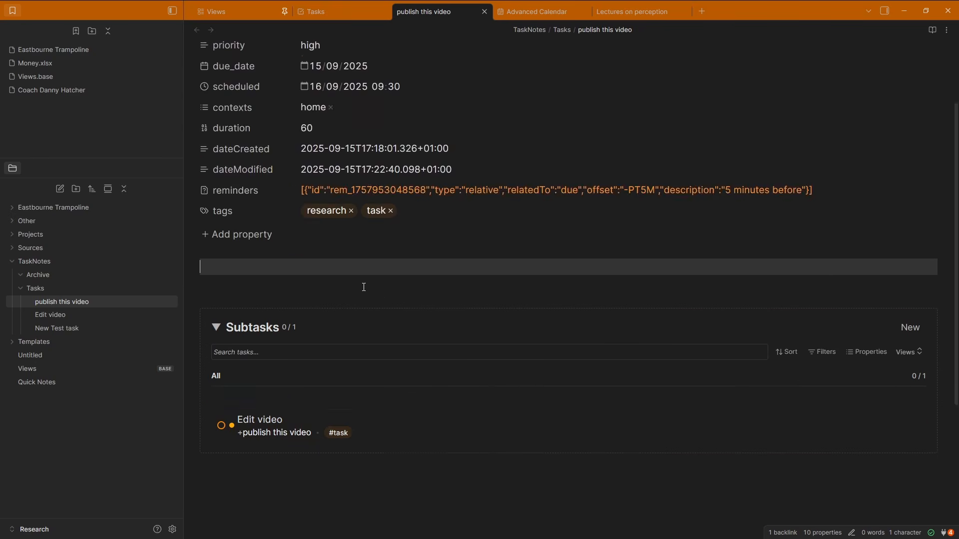
click(316, 11)
click(315, 101)
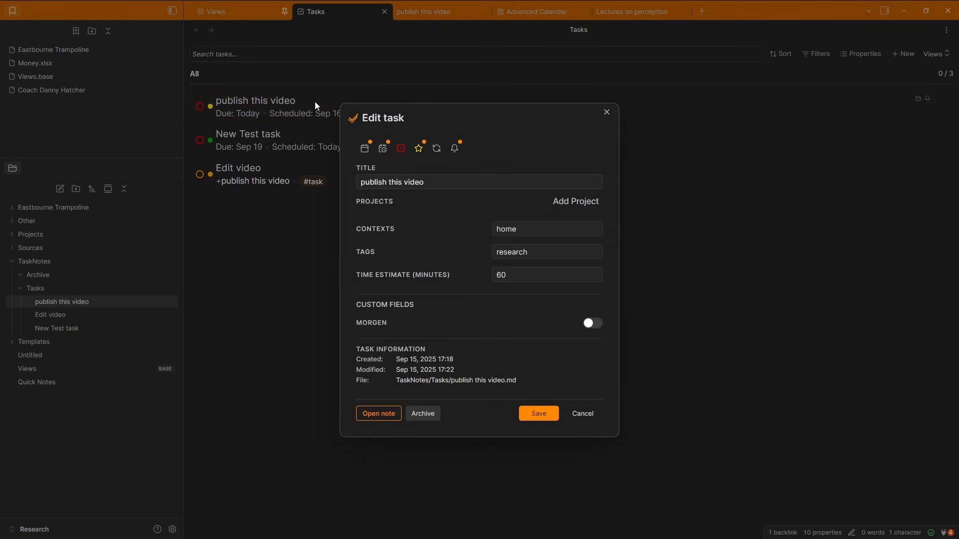
click(569, 208)
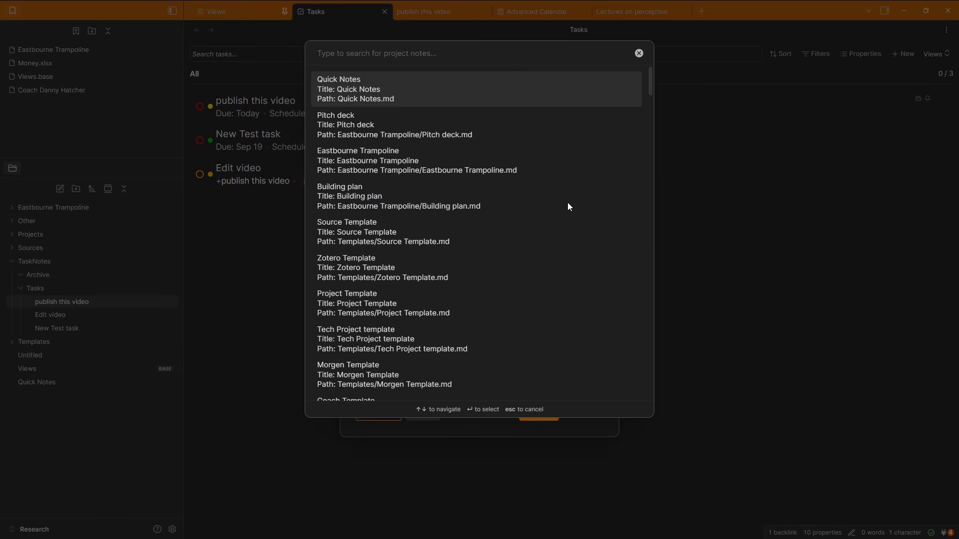
key(Escape)
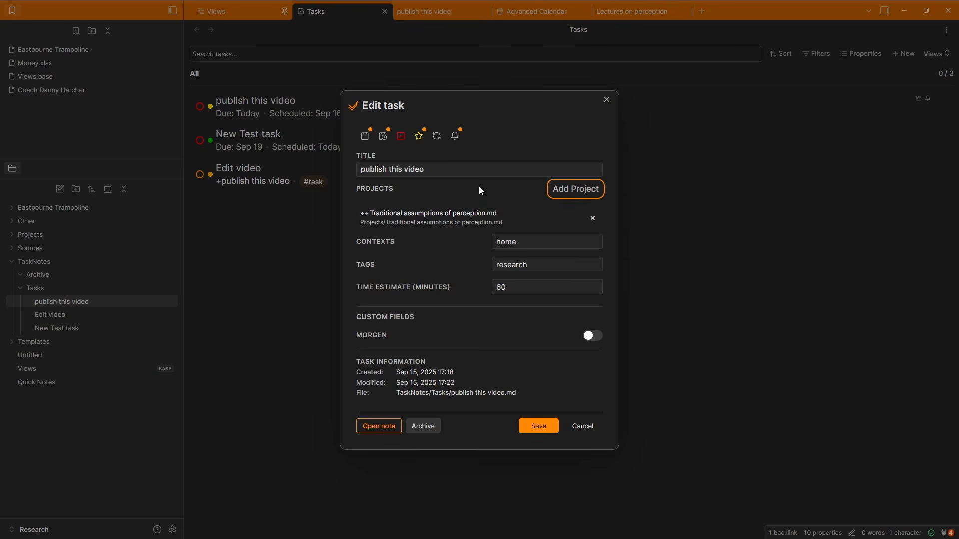
click(534, 428)
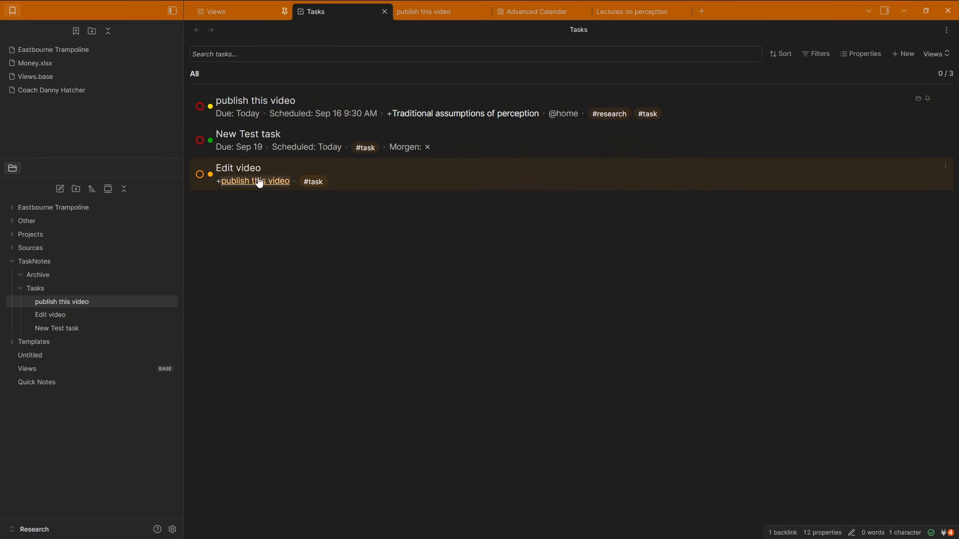
- Open the linked Traditional assumptions of perception note, examine its Subtasks section, and open the publish this video subtask's details and note
click(458, 116)
click(257, 295)
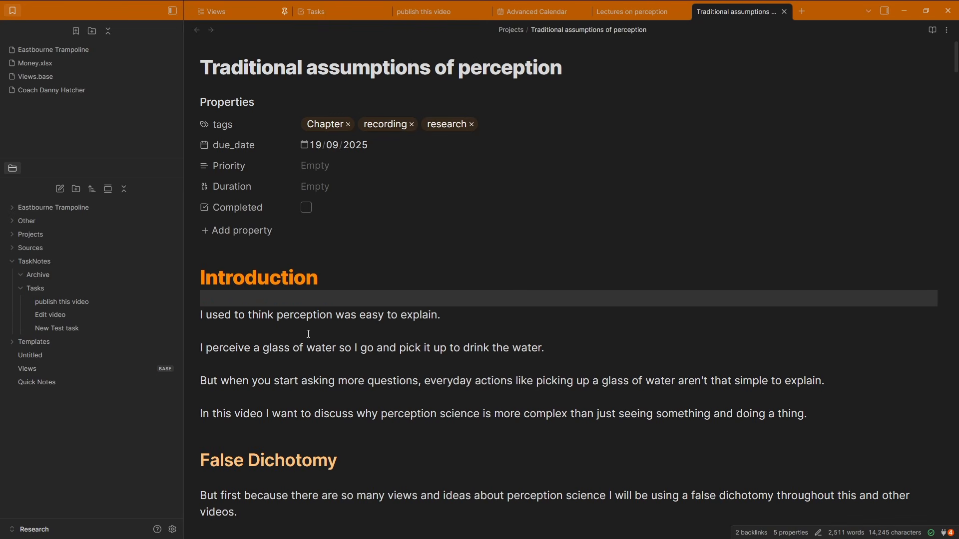
scroll(440, 239, down, 5)
scroll(440, 238, down, 10)
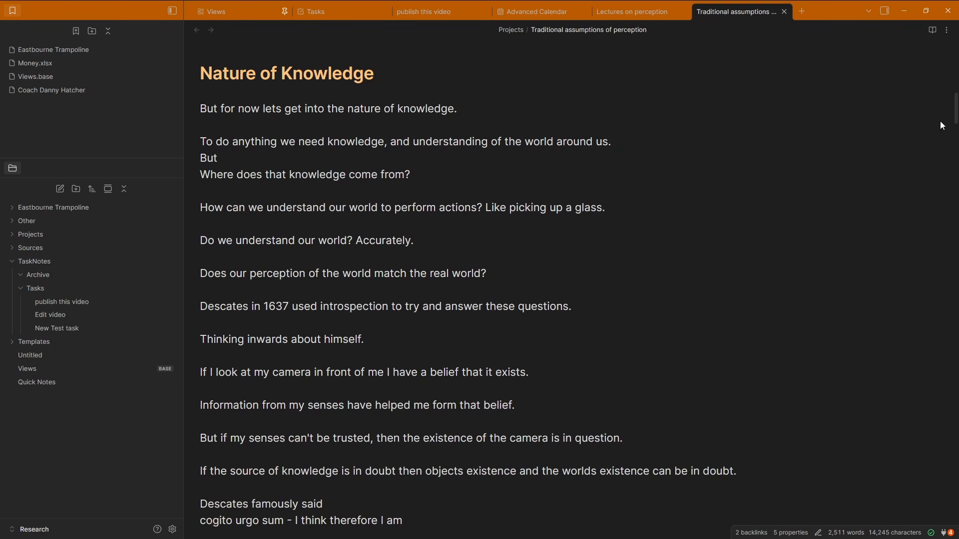
scroll(495, 205, down, 15)
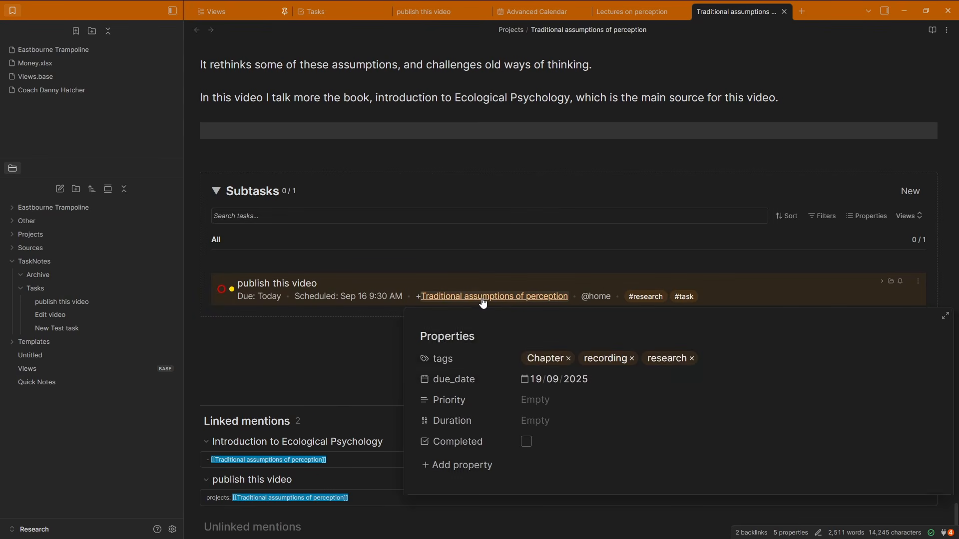
mouse_move(505, 299)
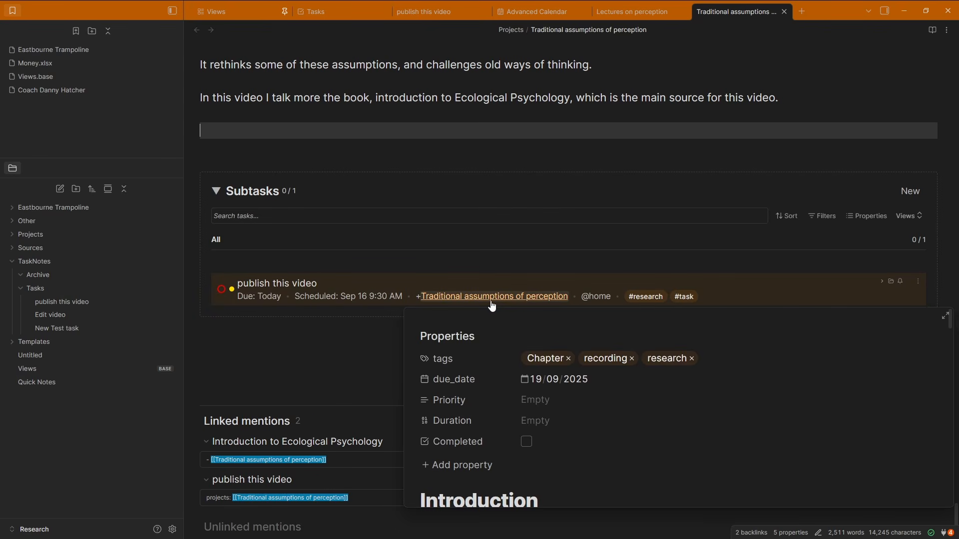
click(406, 289)
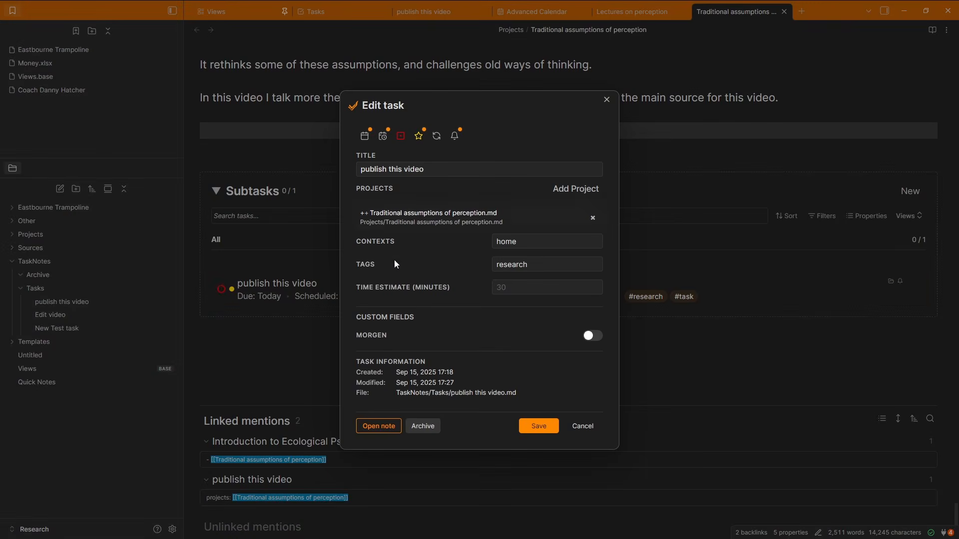
click(379, 426)
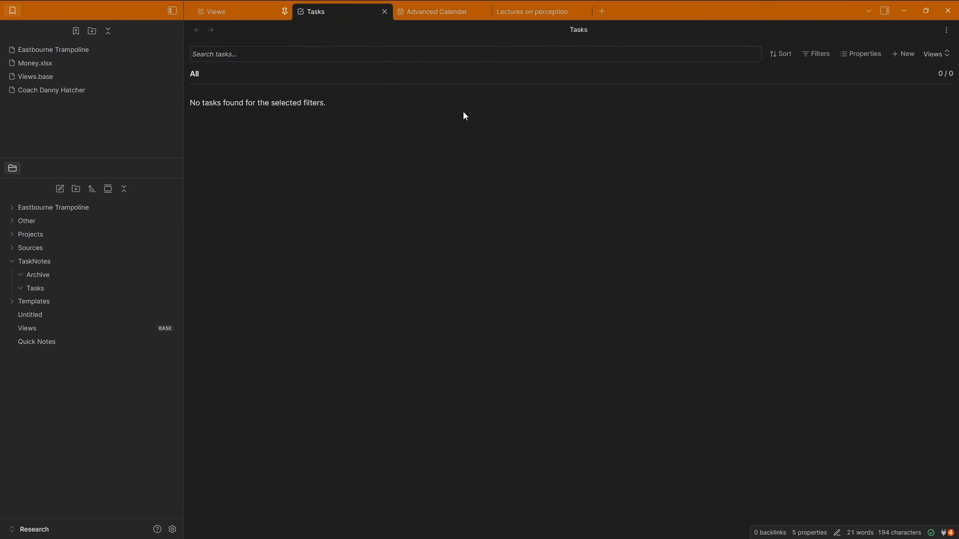
- Add a "new task" checkbox item below 26 lectures in the Lectures on perception note and convert it into a task note
click(536, 14)
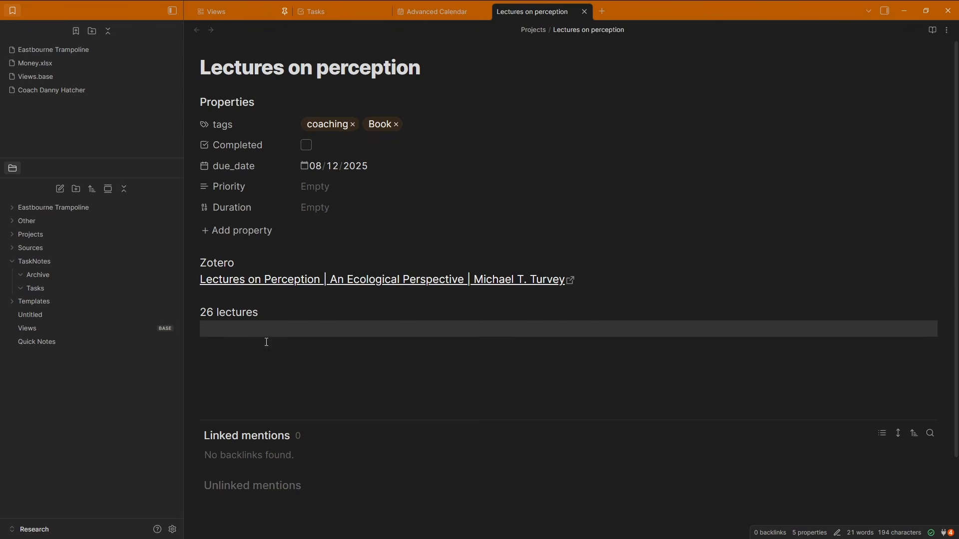
key(Return)
text(- [ ] )
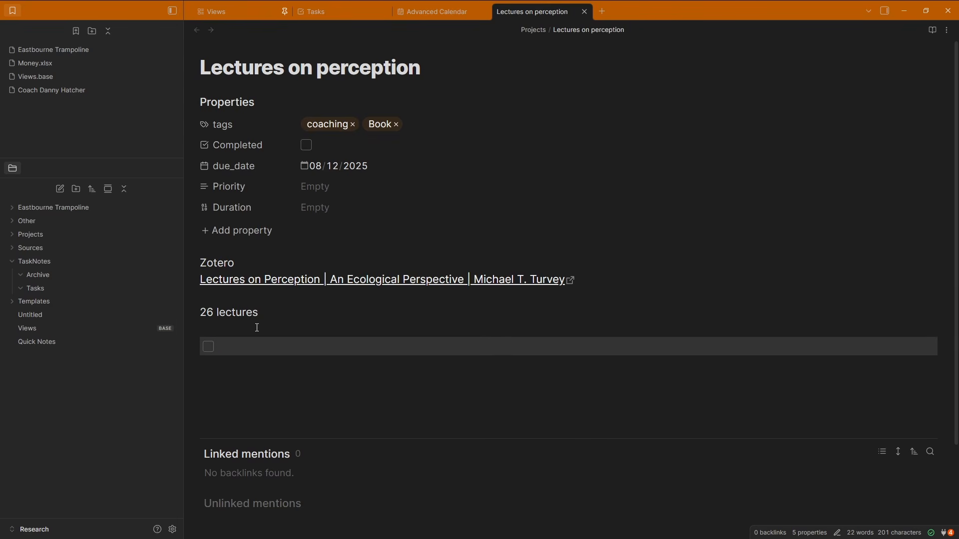
text(new task)
click(267, 374)
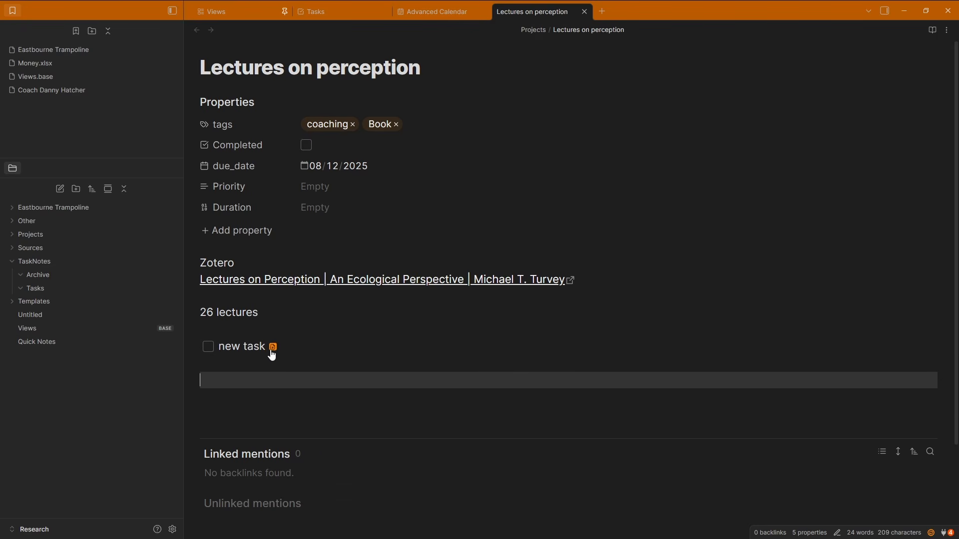
click(272, 348)
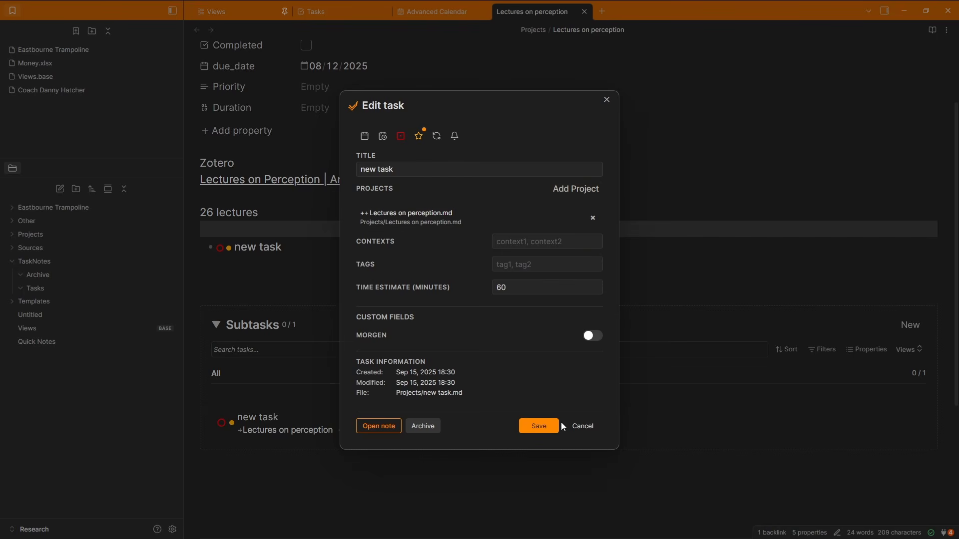
- Save the new task's details without changing them and open its note
click(543, 429)
click(541, 433)
click(377, 426)
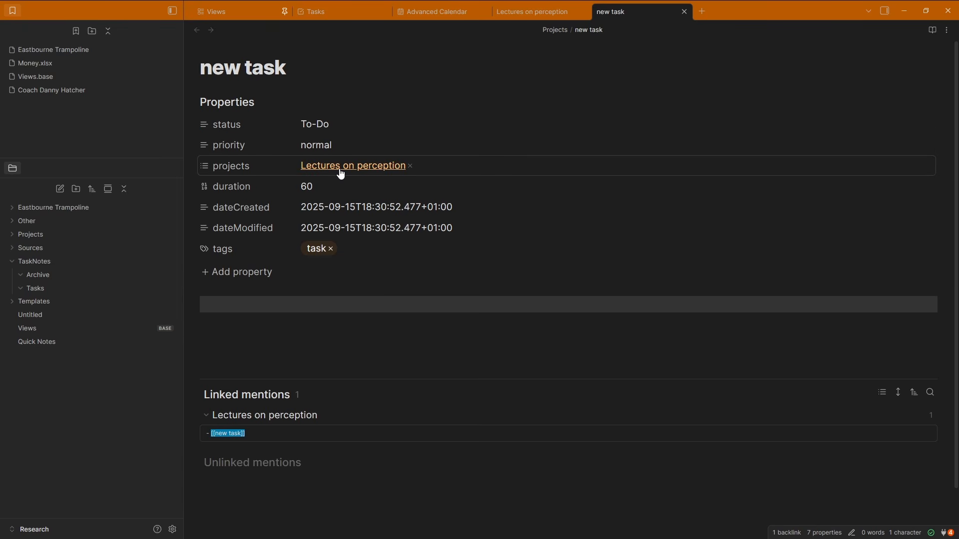
- Add a "new subtask" checkbox item to the body of the new task note and convert it into a task note
click(333, 299)
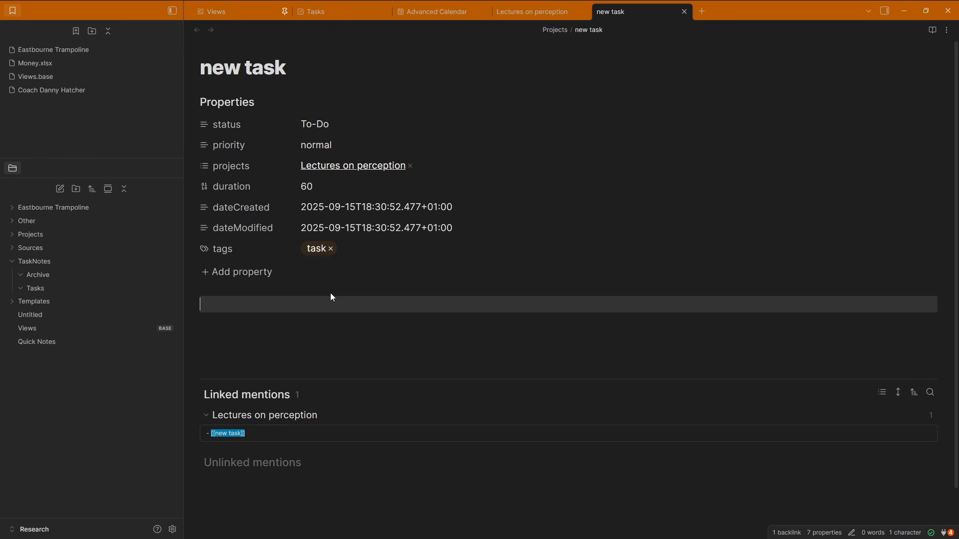
key(ctrl+l)
text(new)
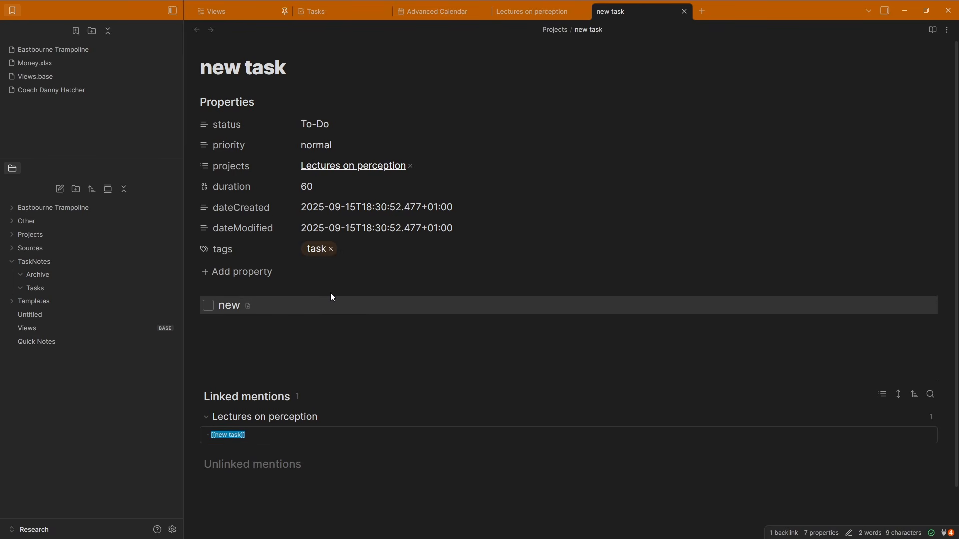
text( subtask)
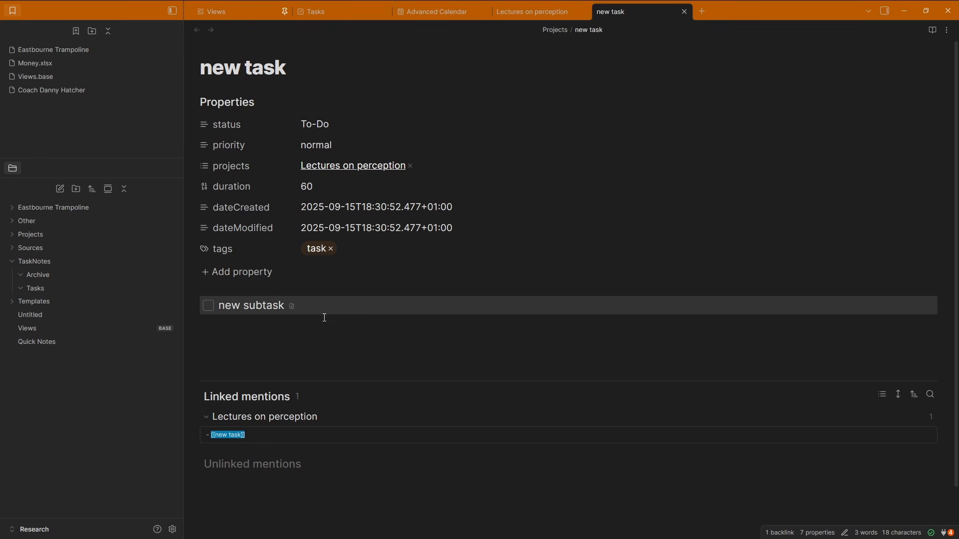
key(Return)
click(293, 307)
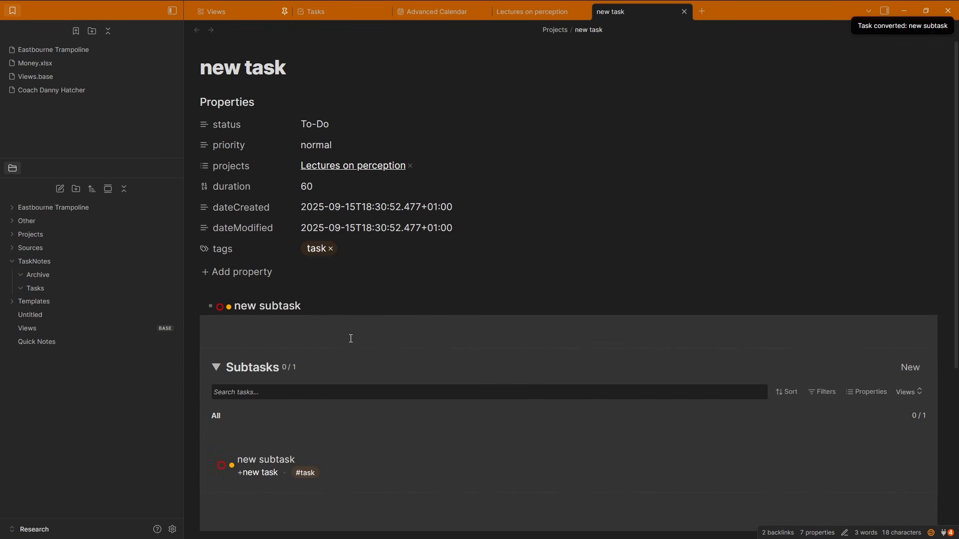
- Examine the Subtasks section, open the new subtask's details and note, and return to new task through its linked mention
scroll(358, 336, down, 3)
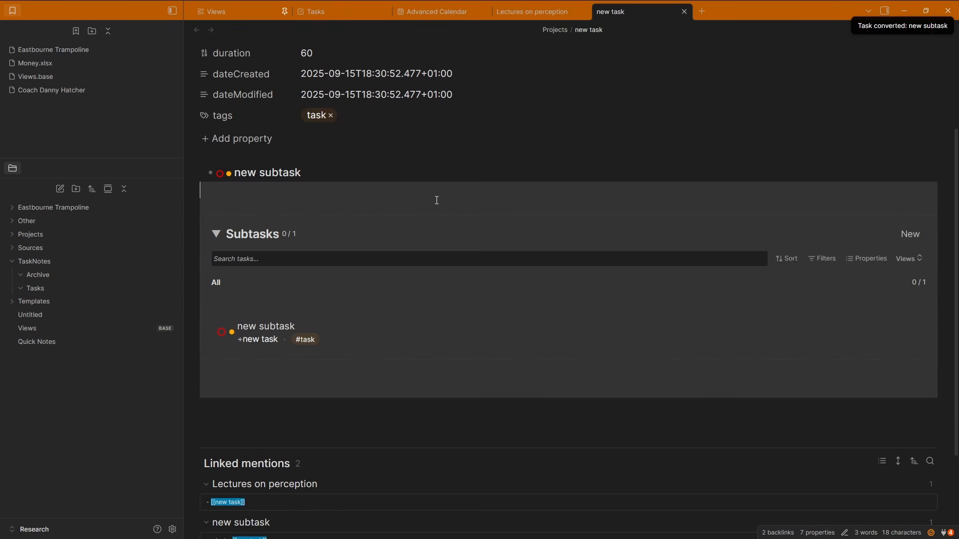
scroll(436, 200, up, 3)
click(287, 307)
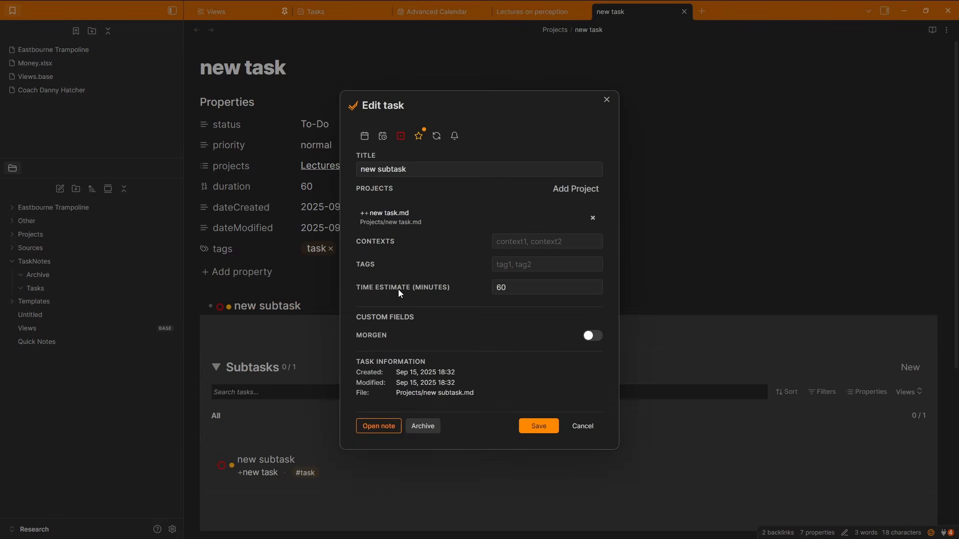
click(386, 424)
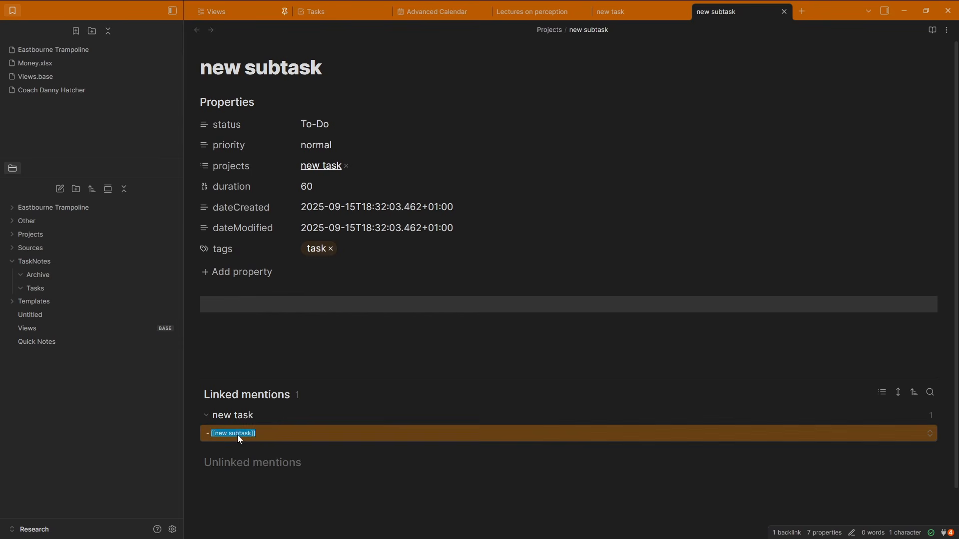
click(253, 418)
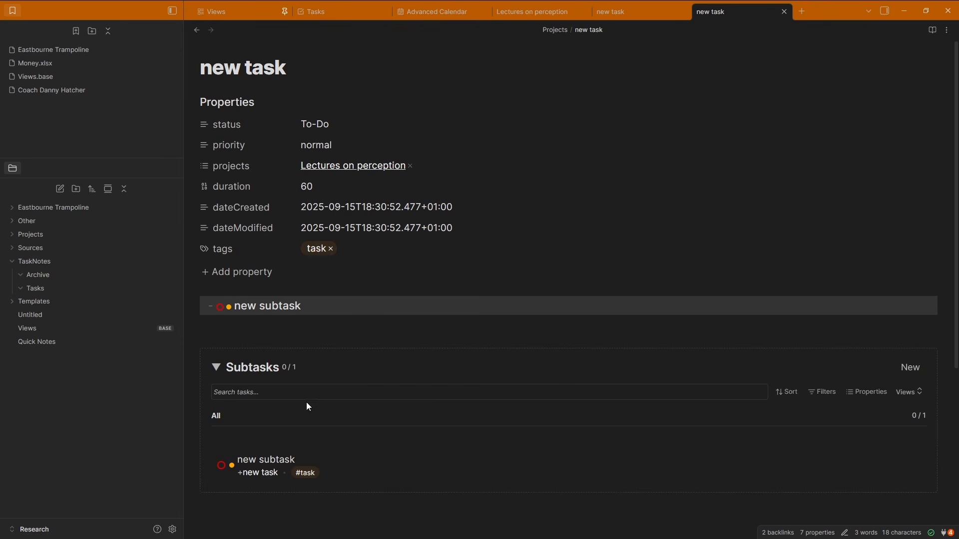
- Reveal and check the link text behind the new subtask entry in the new task note's body
click(358, 305)
key(Left)
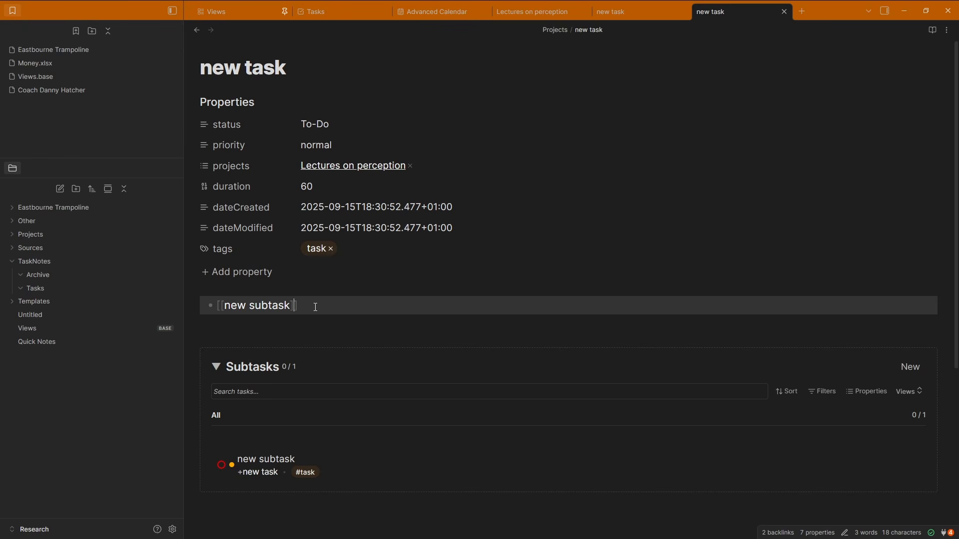
click(291, 322)
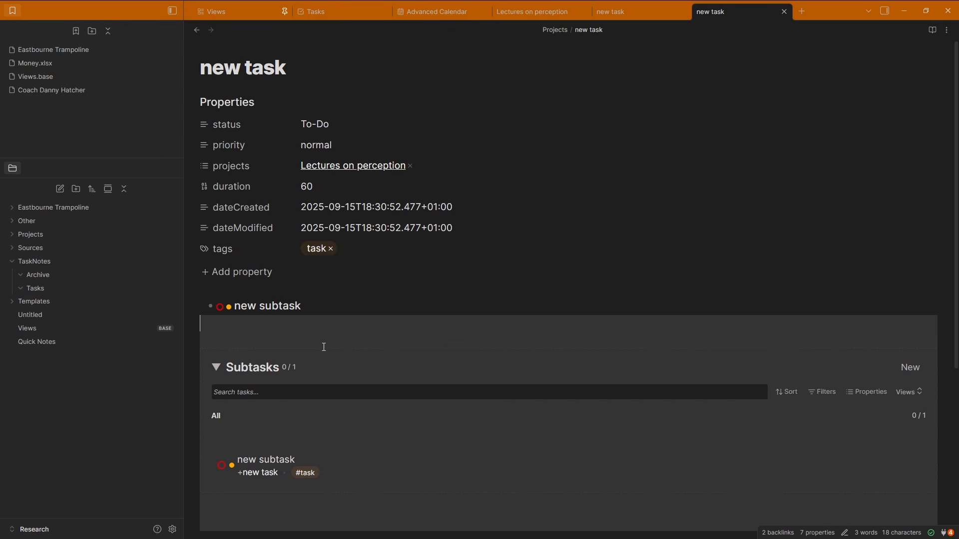
- Delete the new task note from the Tasks list
click(328, 10)
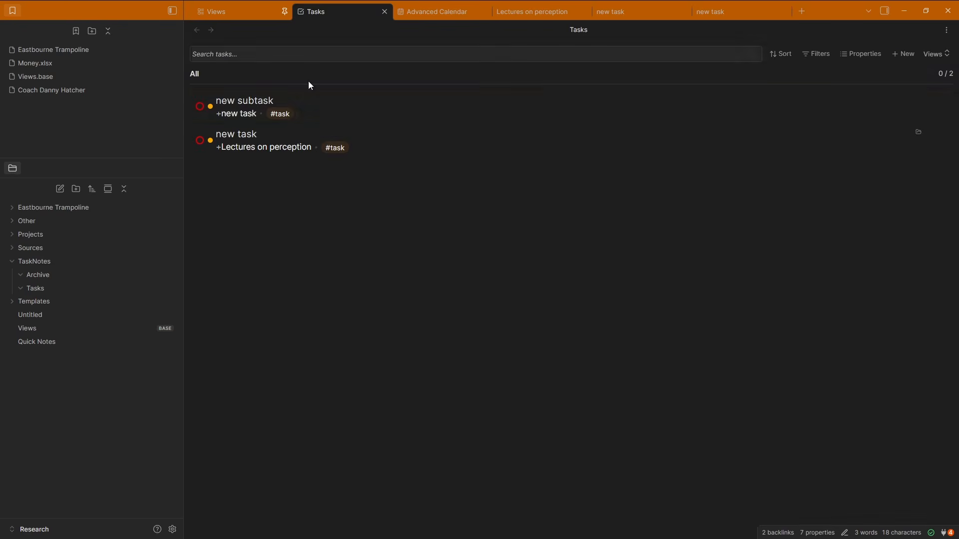
right_click(313, 137)
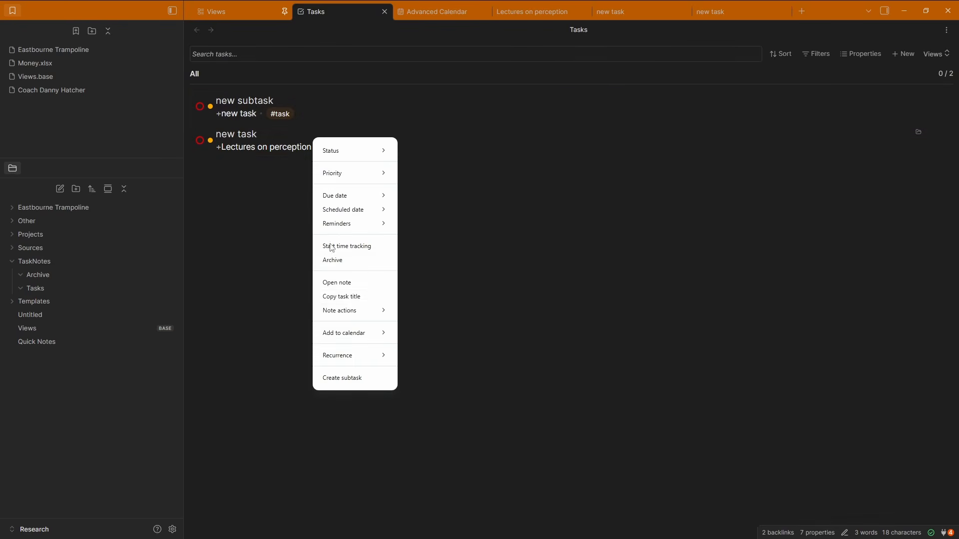
mouse_move(374, 311)
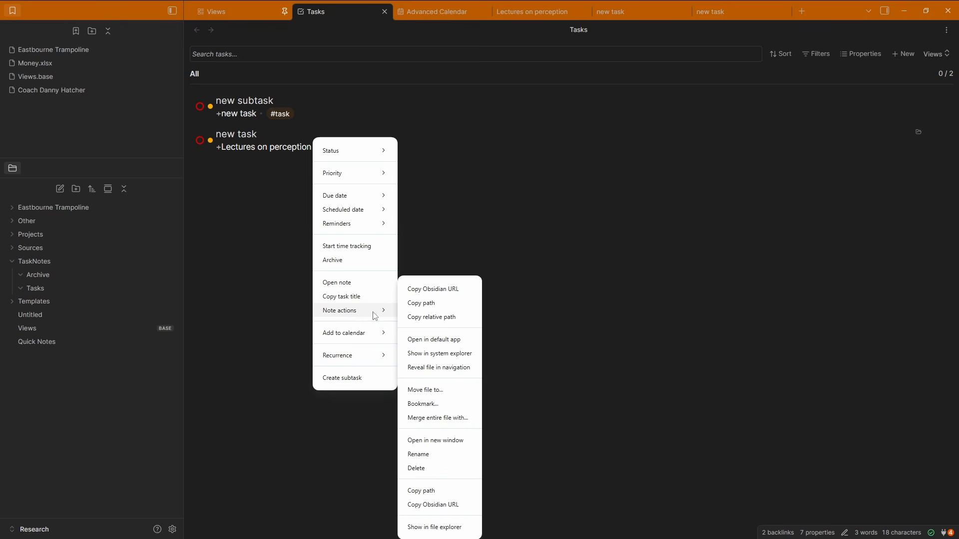
click(424, 469)
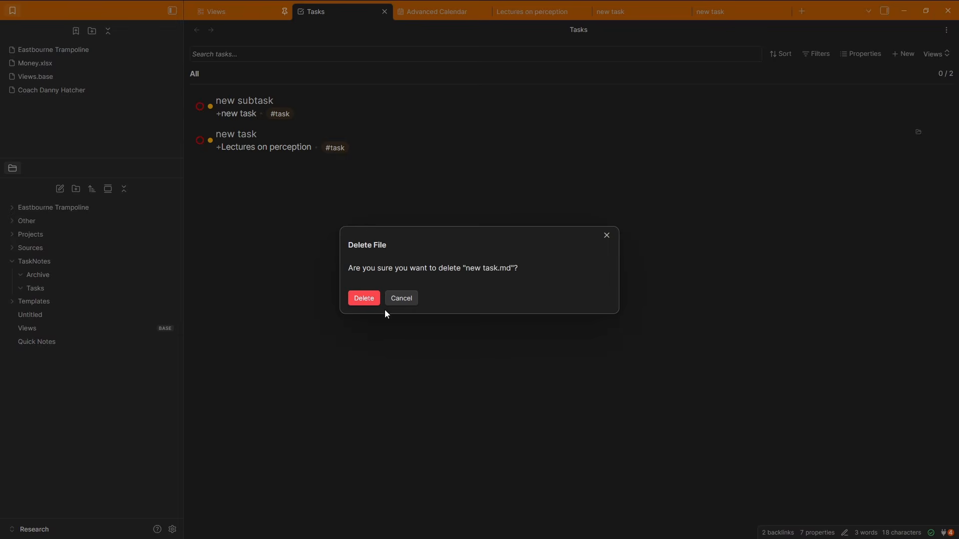
click(354, 298)
- Set the new subtask's recurrence to Daily from the Tasks list
right_click(315, 110)
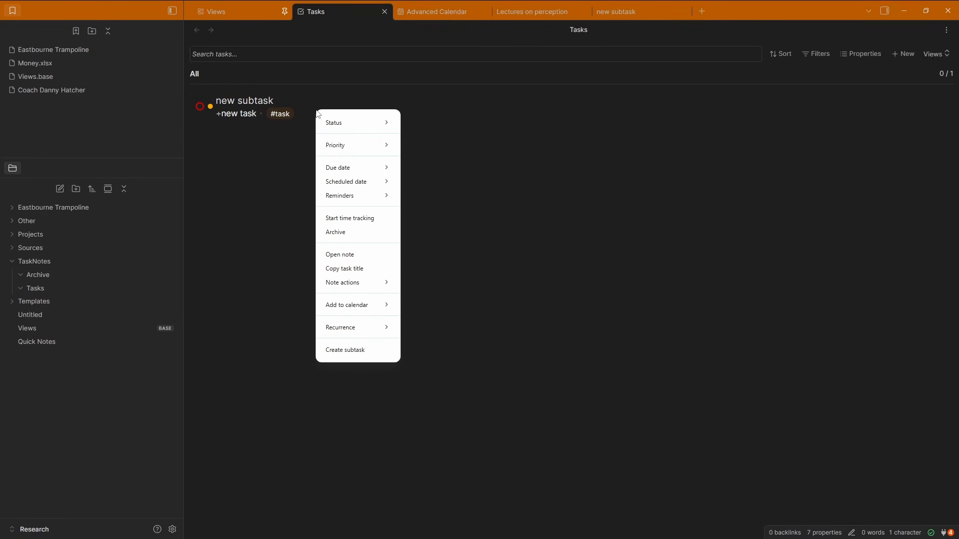
mouse_move(347, 331)
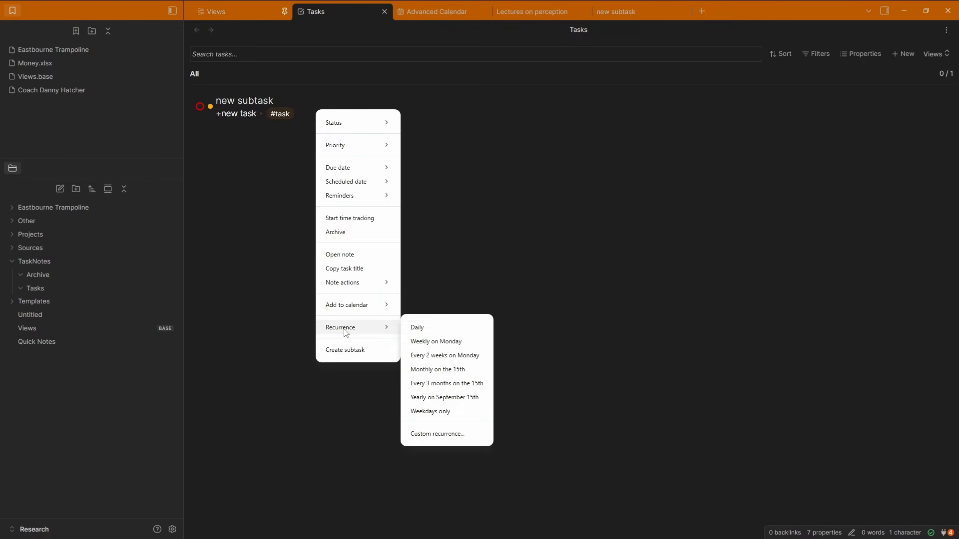
click(434, 333)
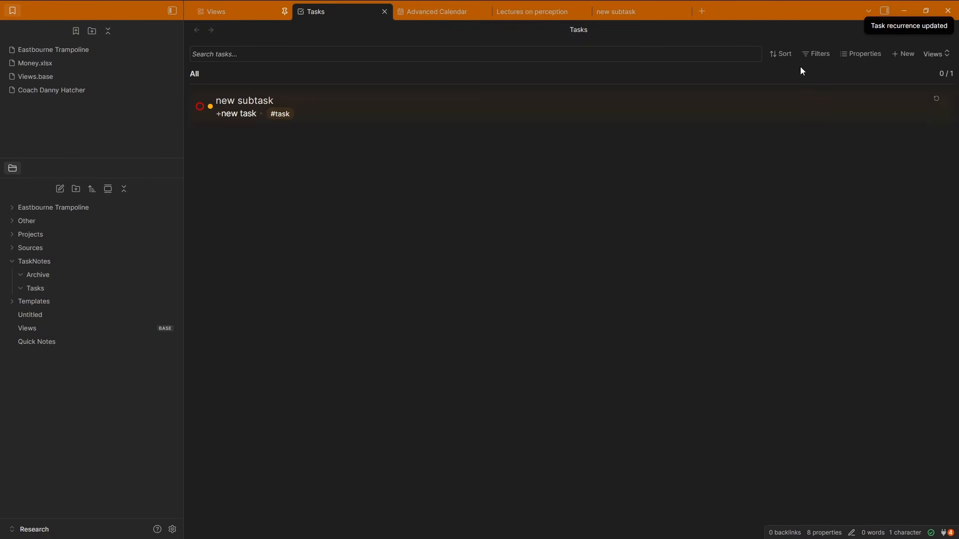
- Create a drink water task that repeats every day from the Tasks list
click(903, 56)
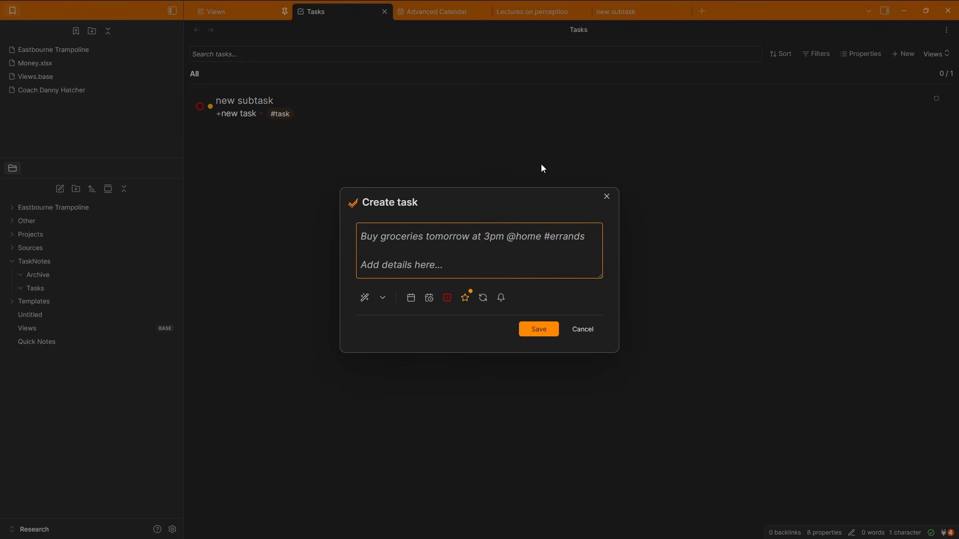
text(drink wat)
text(er every day)
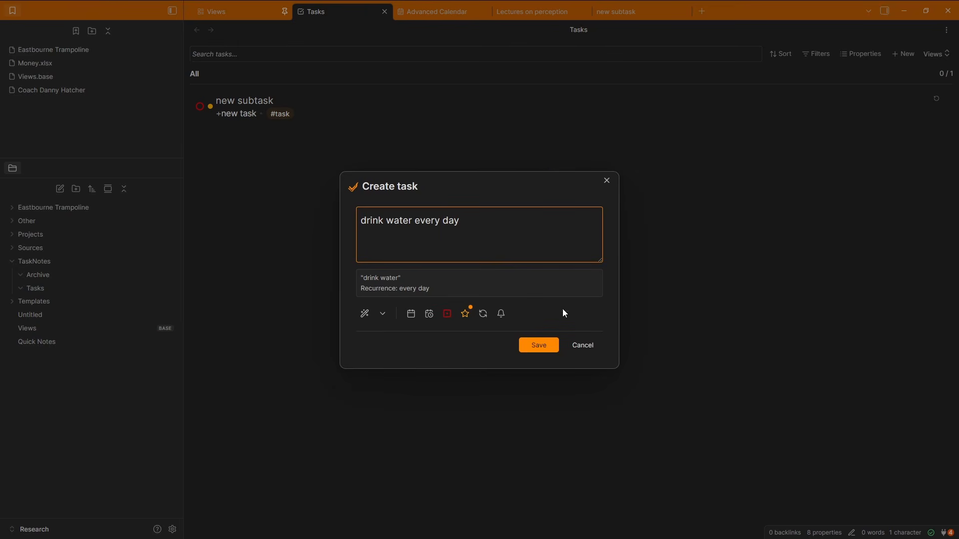
click(542, 346)
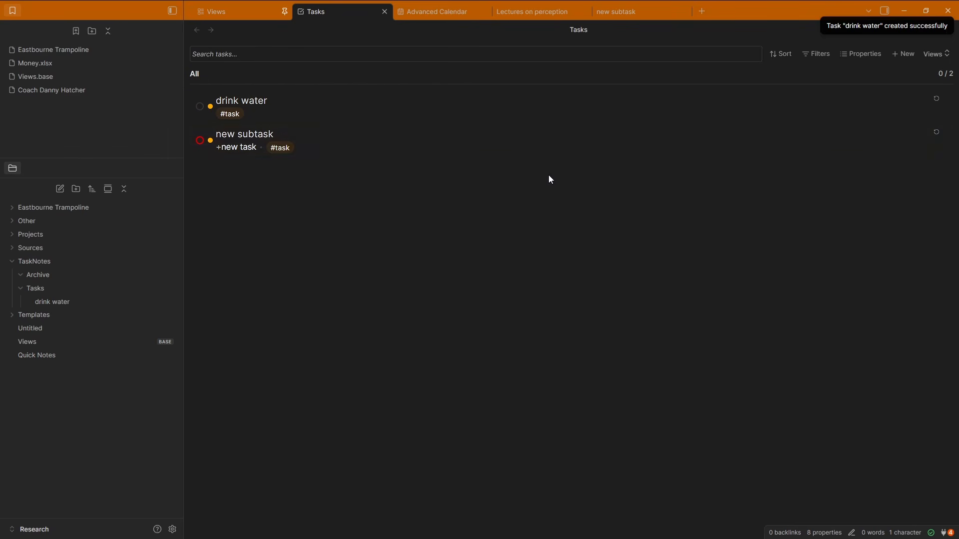
- Check the Advanced Calendar in month and week view for the repeating tasks, and return to the Tasks list
click(442, 15)
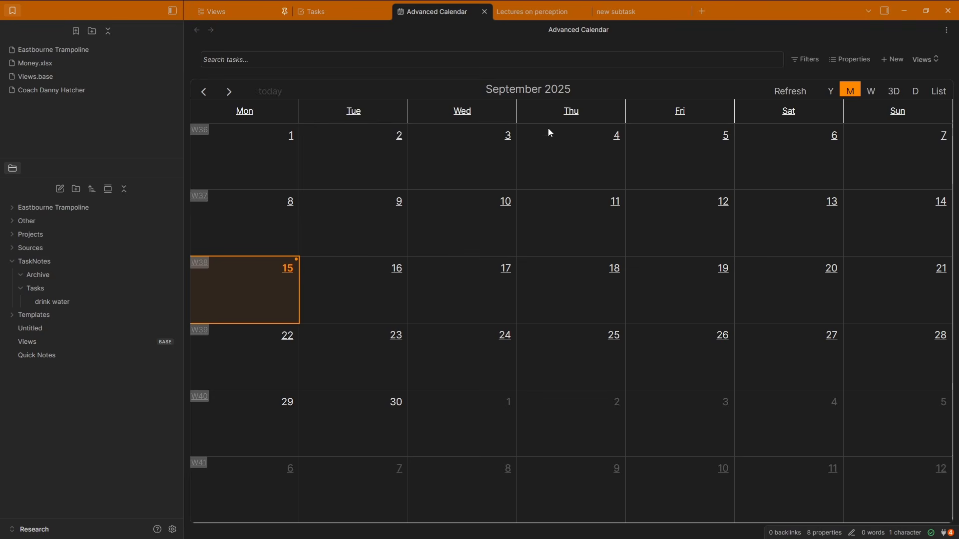
click(870, 91)
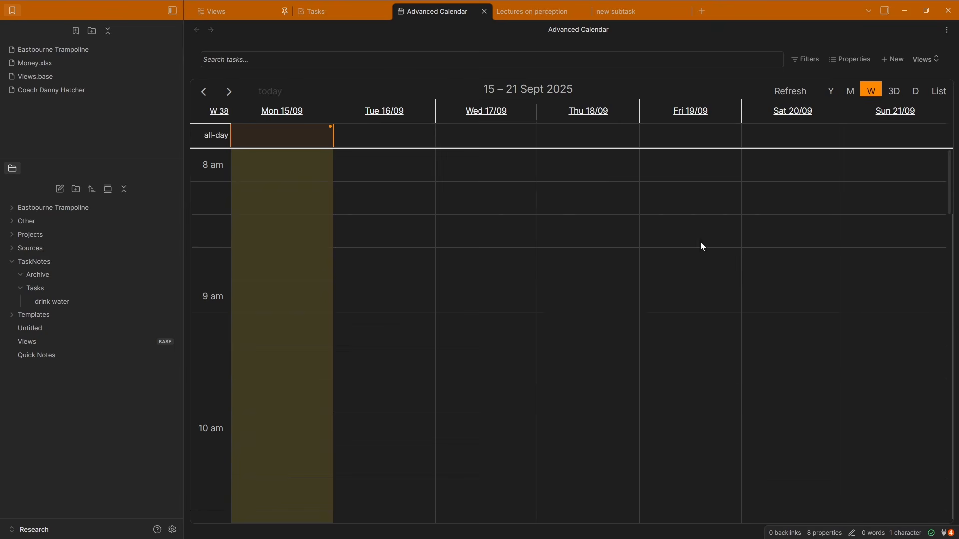
click(337, 13)
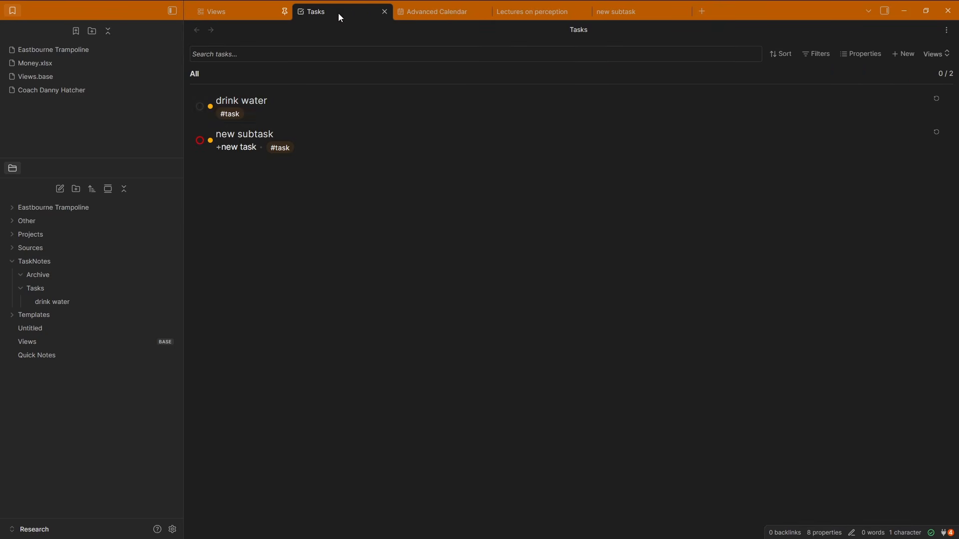
- Schedule the new subtask for today and set its due date to tomorrow
click(307, 141)
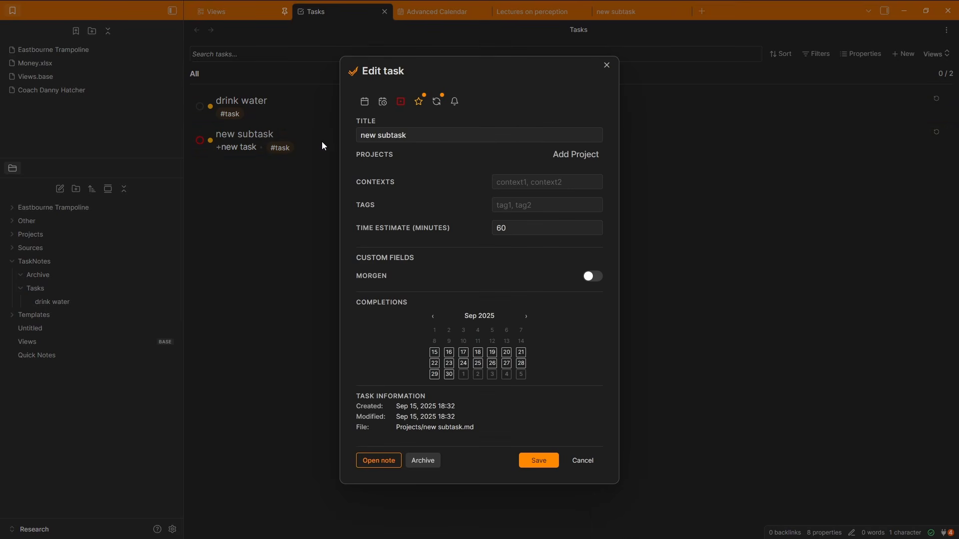
click(383, 101)
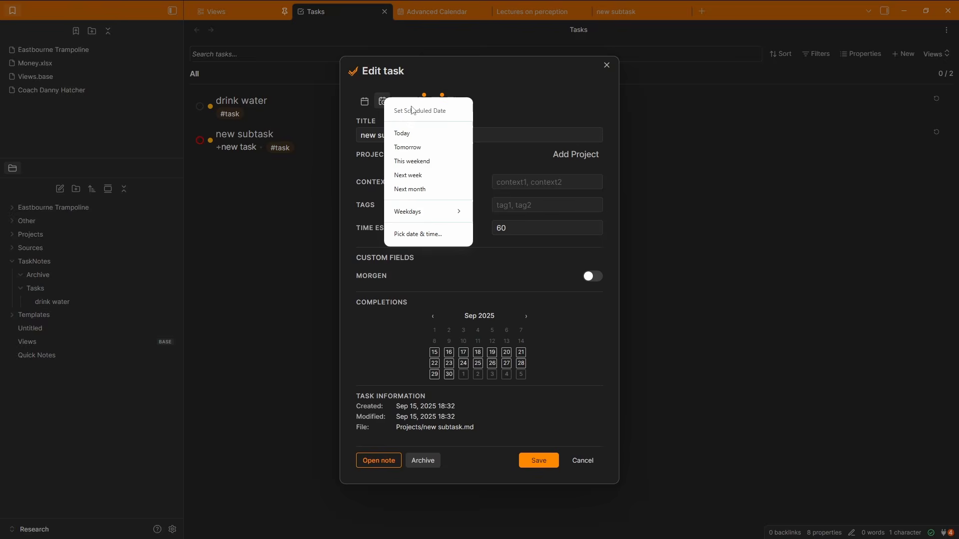
click(413, 134)
click(365, 102)
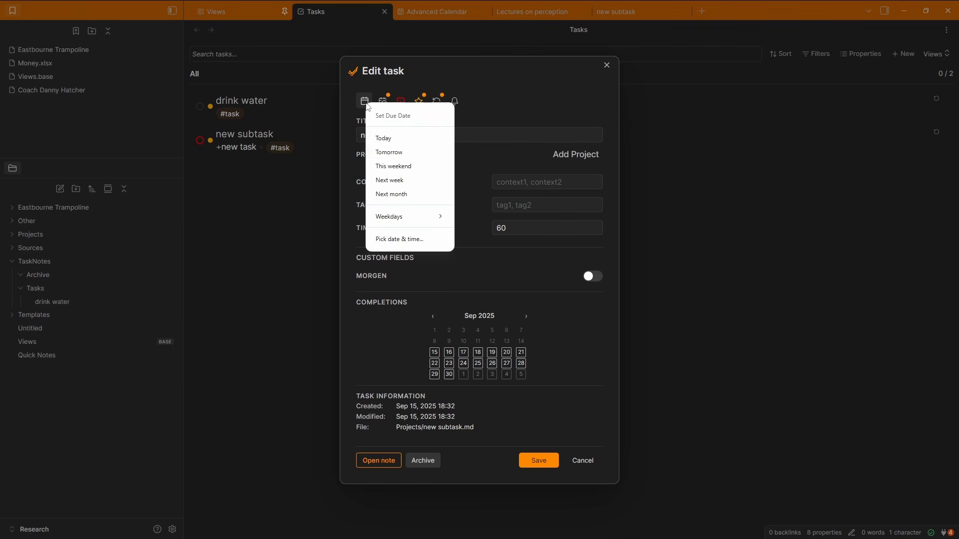
click(391, 152)
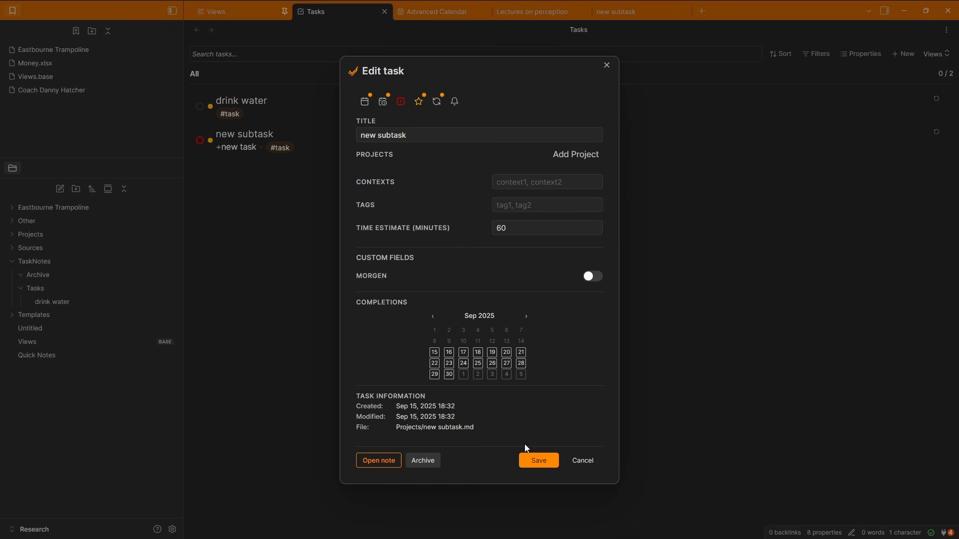
click(534, 461)
- Move Monday's all-day new subtask to 9 am in the calendar's week view and show the whole month
click(429, 11)
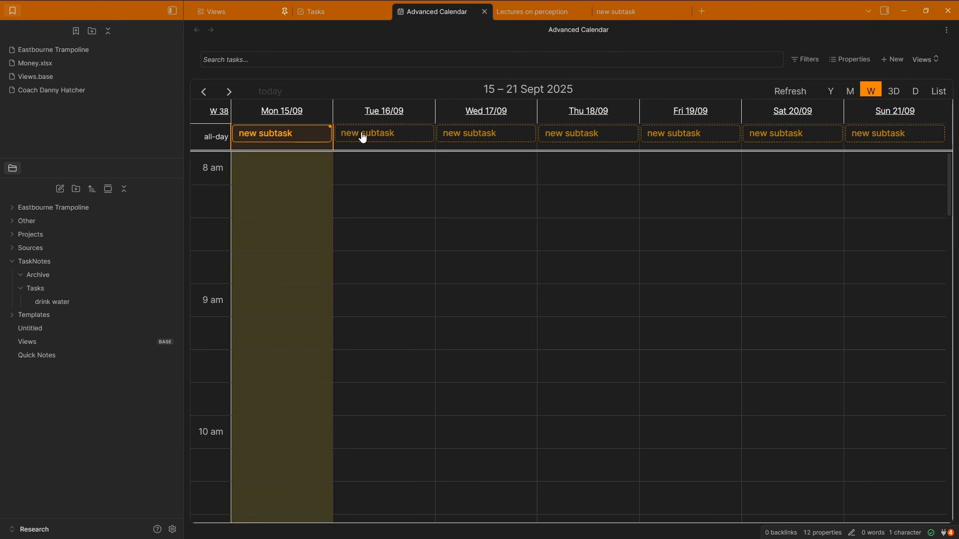
drag(280, 142, 281, 313)
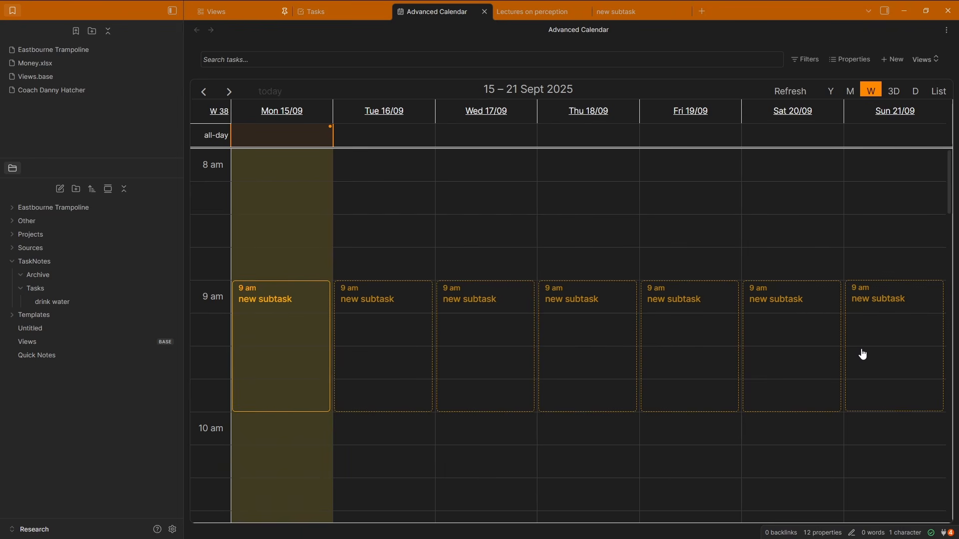
click(850, 91)
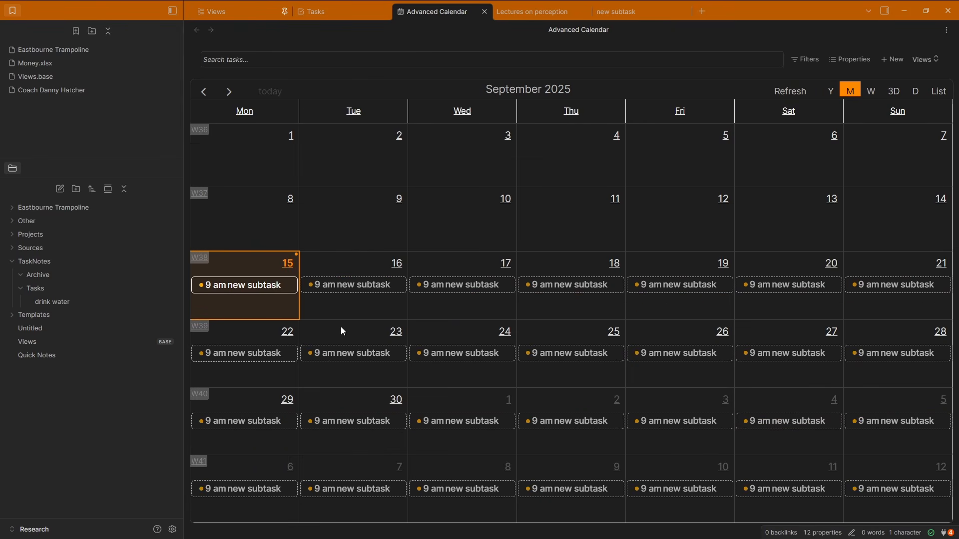
- Schedule the drink water task for today and check its occurrences in the Advanced Calendar
click(344, 10)
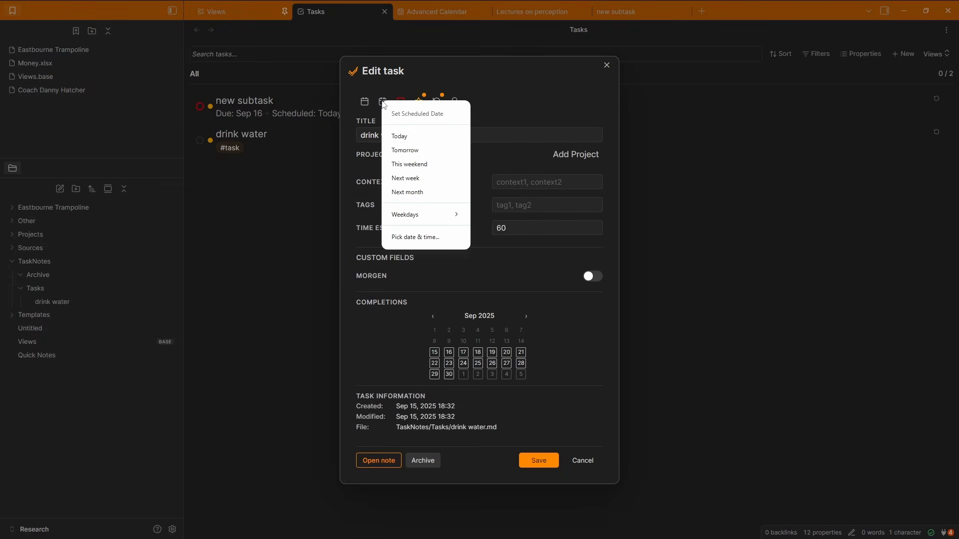
click(413, 136)
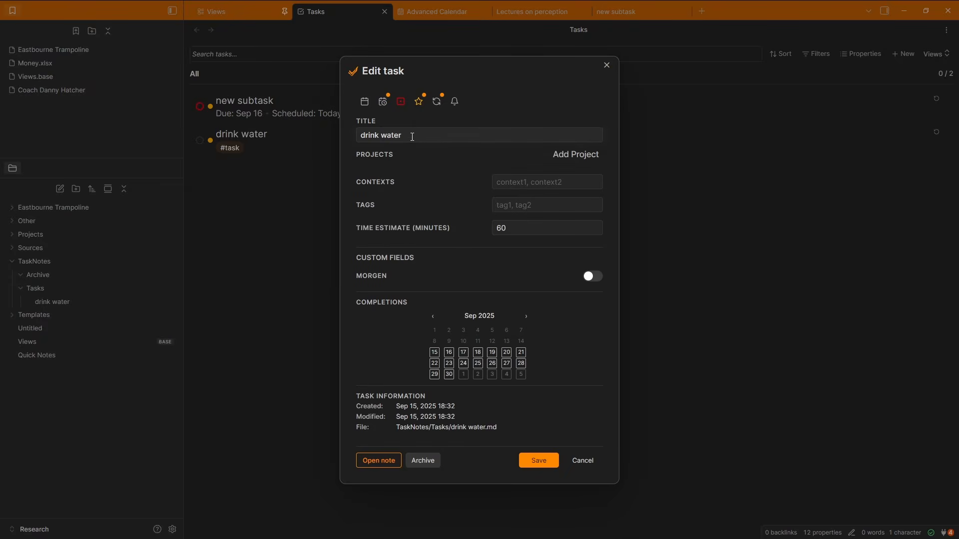
click(529, 468)
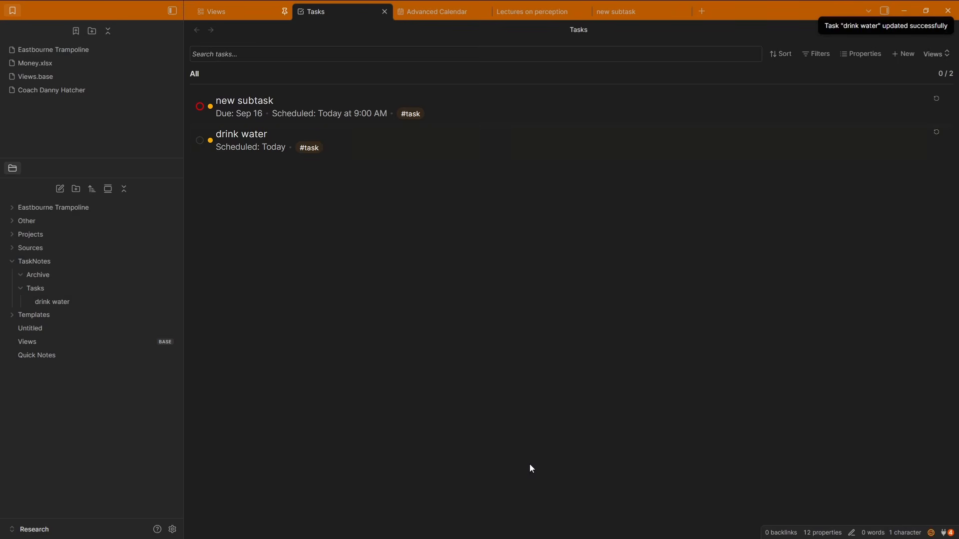
click(430, 11)
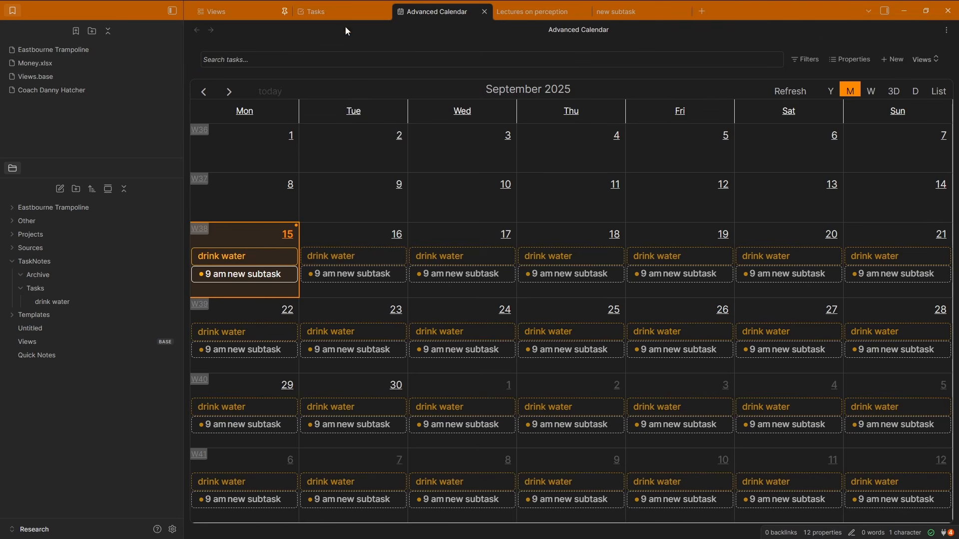
- Give the drink water task a custom weekly recurrence on Mon, Wed and Fri, starting 15/09/2025
click(340, 11)
click(302, 138)
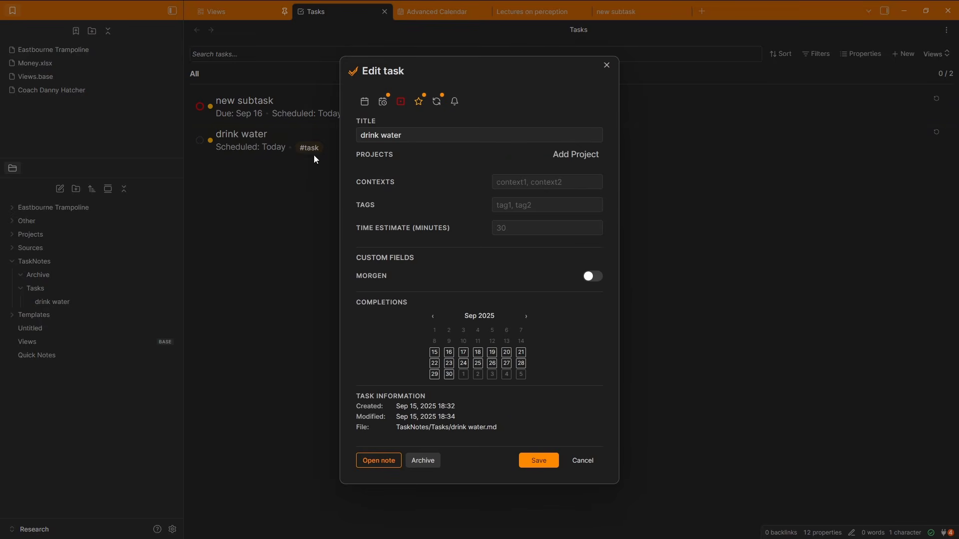
click(436, 104)
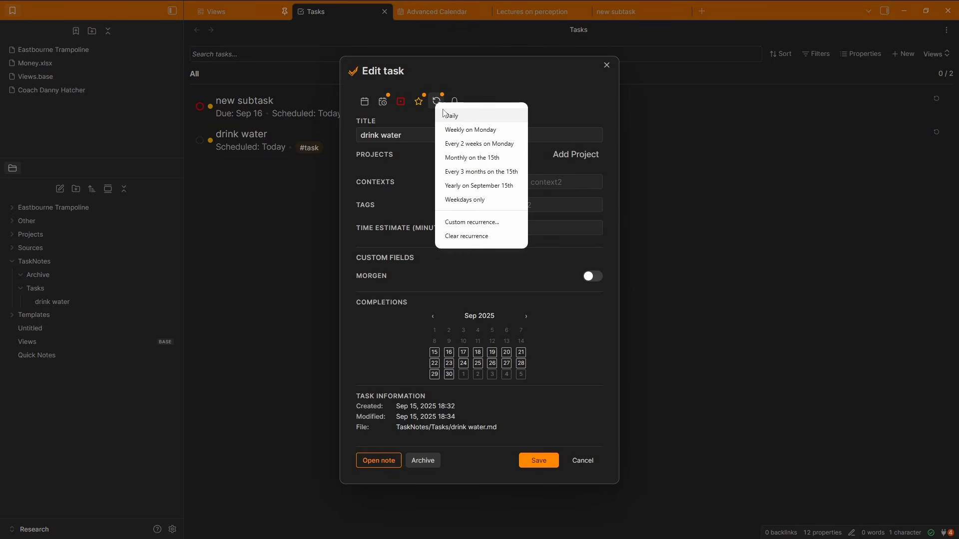
click(466, 222)
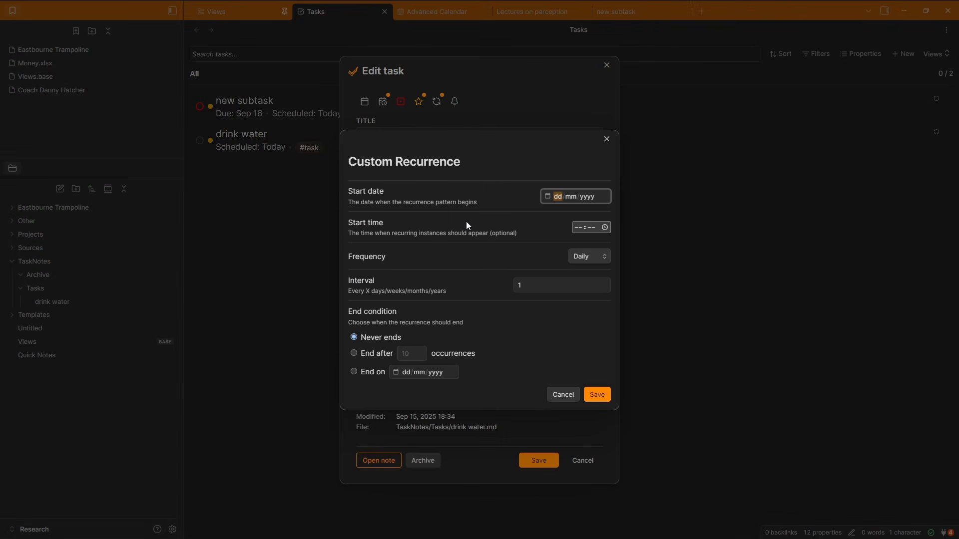
click(549, 196)
click(553, 276)
click(589, 257)
click(597, 281)
click(464, 295)
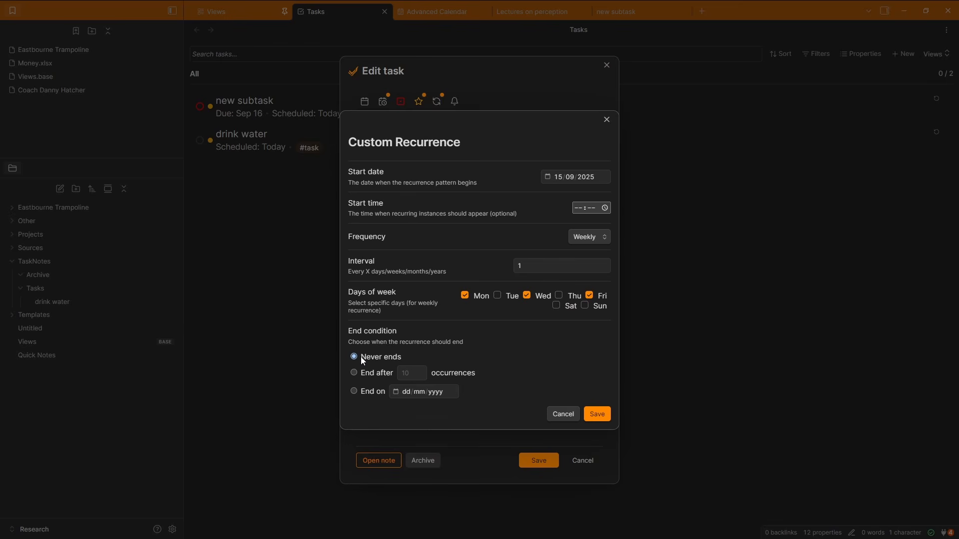
click(595, 414)
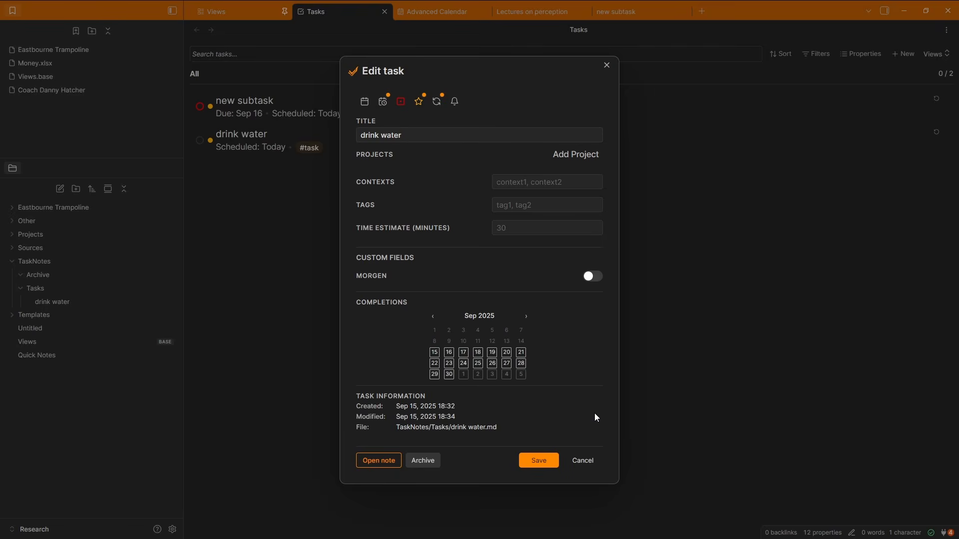
click(542, 461)
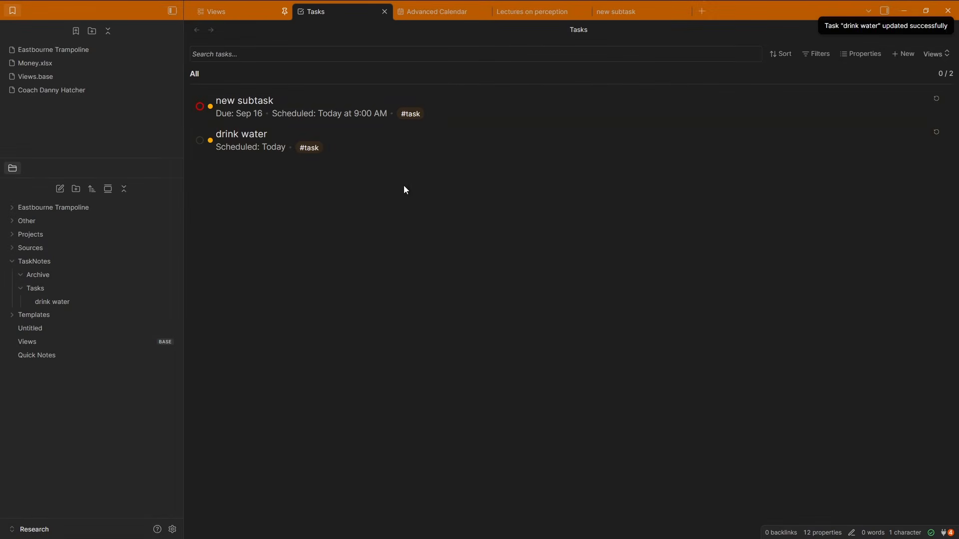
- Mark the drink water task's 15, 17 and 19 September occurrences as completed from the Advanced Calendar
click(426, 11)
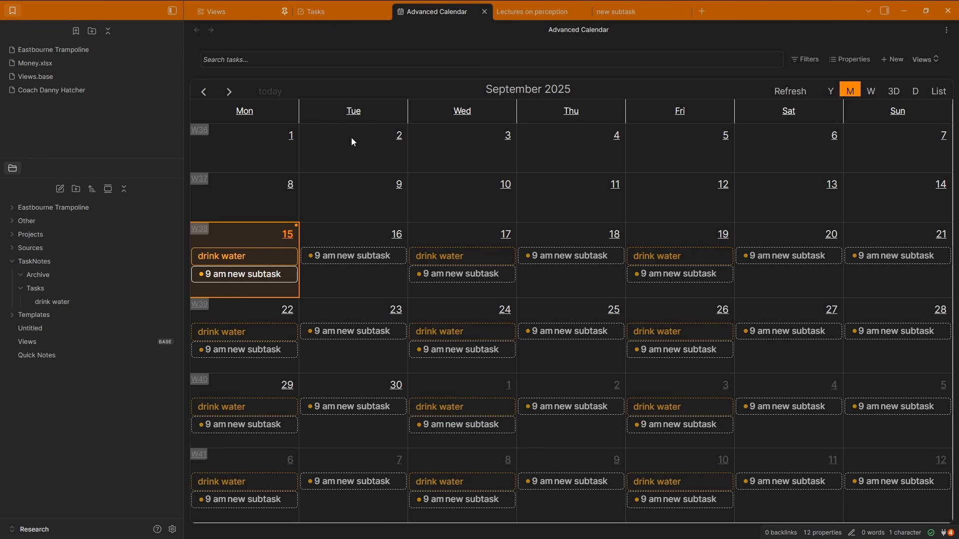
click(256, 256)
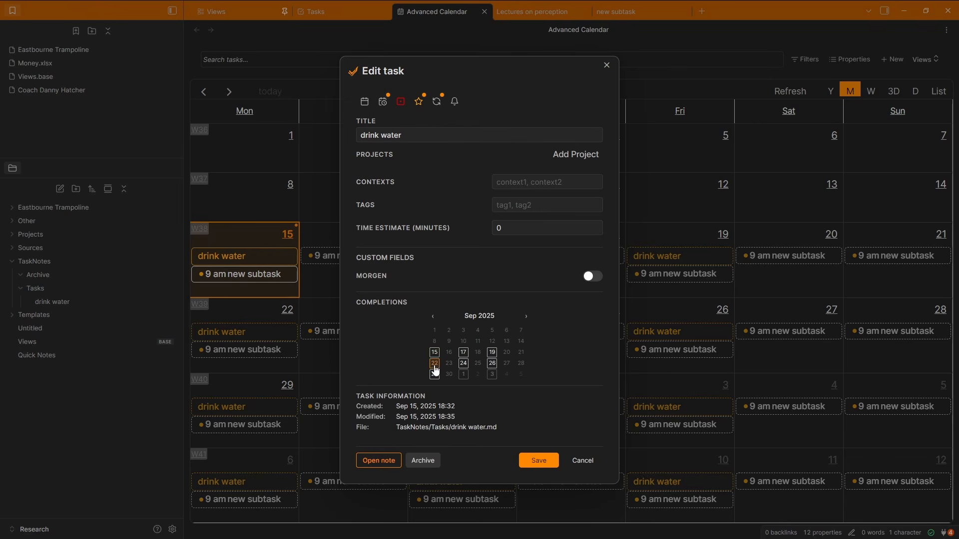
click(435, 354)
click(464, 353)
click(493, 356)
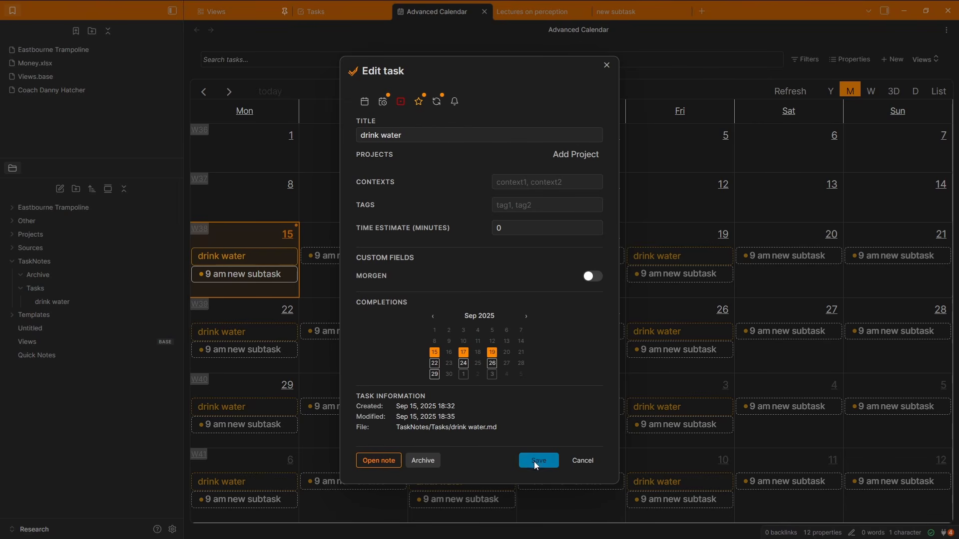
click(538, 461)
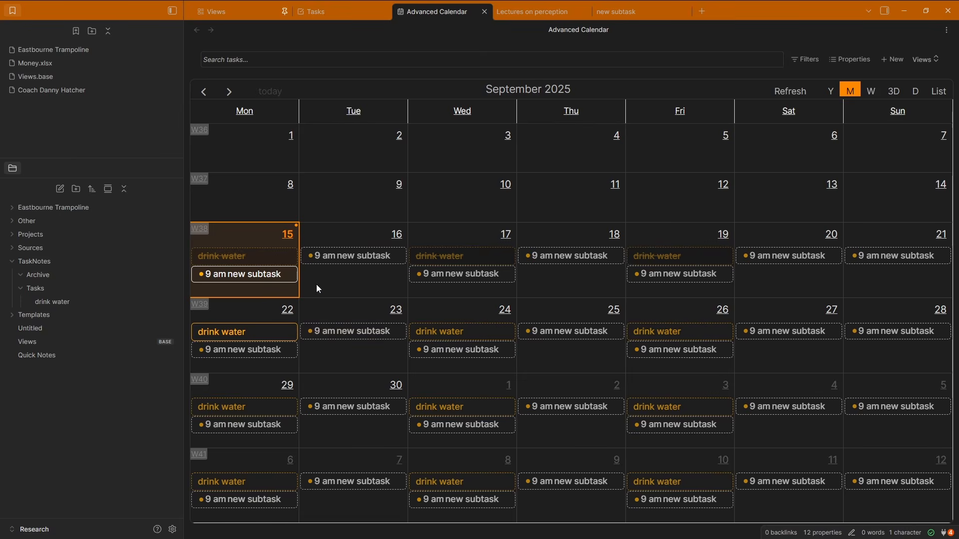
- Mark the new subtask's occurrences on 16, 17, 18 and 19 September as completed
click(256, 281)
click(449, 353)
click(463, 352)
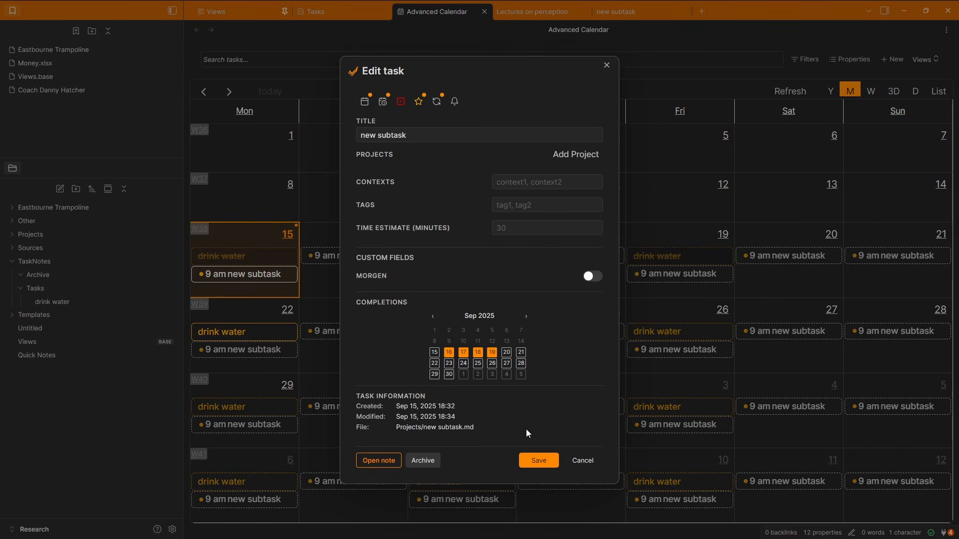
click(537, 460)
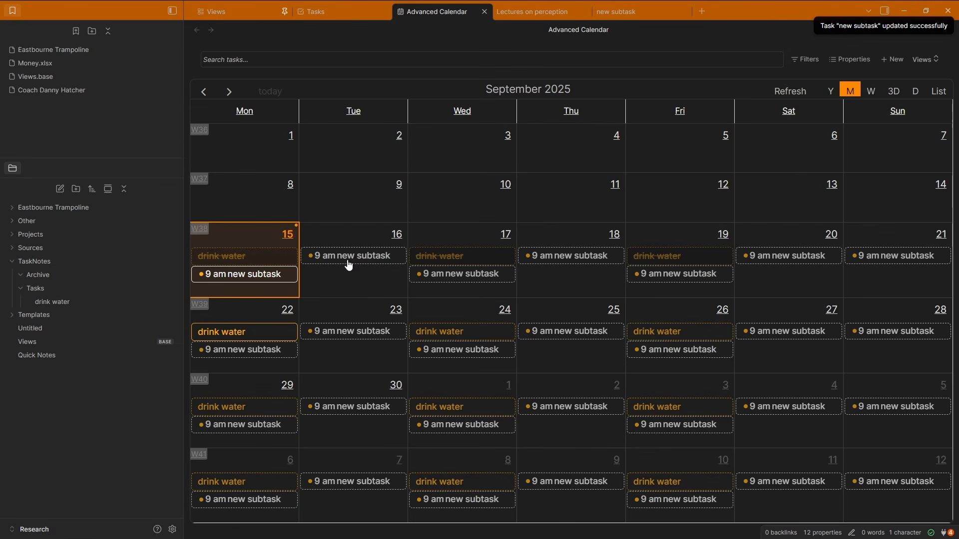
- Open the new subtask's note from the calendar, check its completed instances property, and return to the Advanced Calendar
click(234, 274)
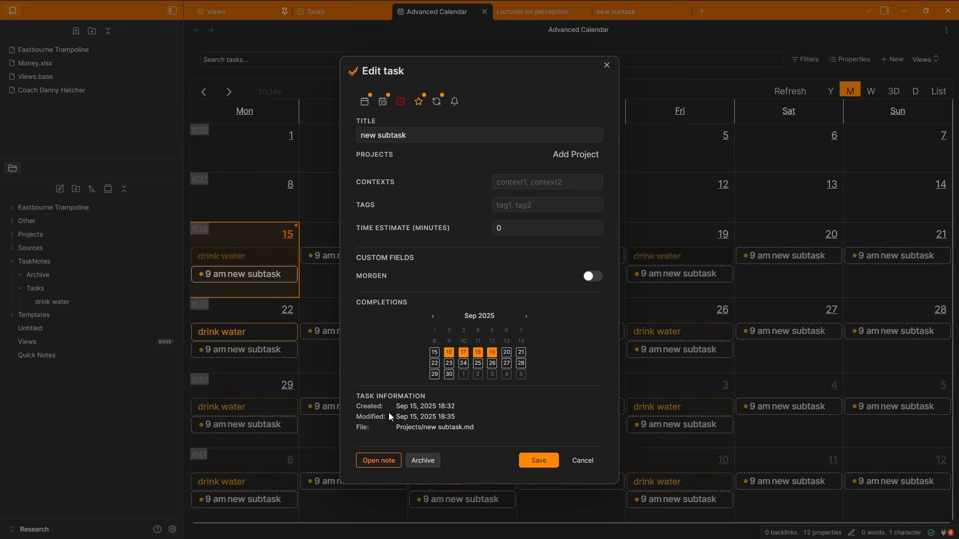
click(366, 462)
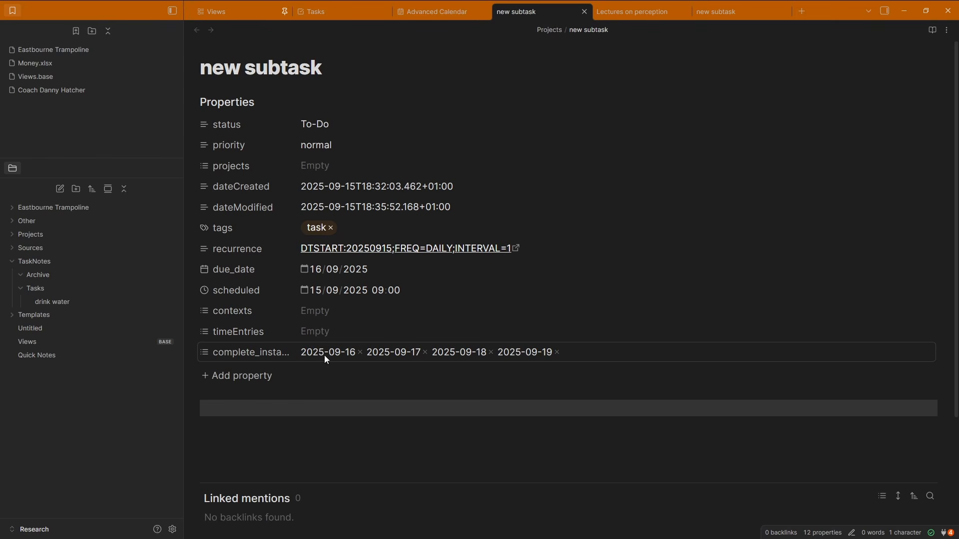
click(442, 9)
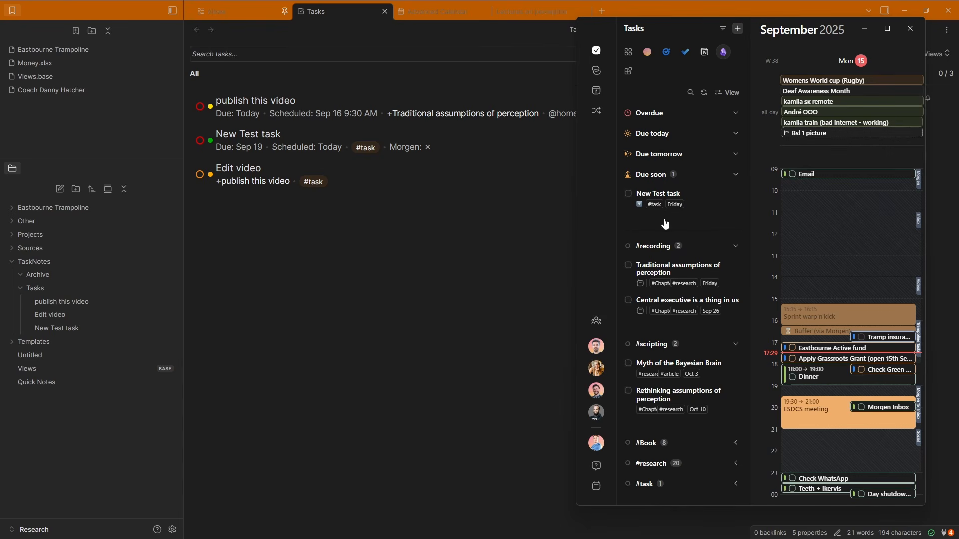
- In the Morgen window, place New Test task on Monday 15 September at 10:30 and again at 12:00
mouse_move(769, 241)
mouse_move(763, 295)
drag(667, 195, 819, 207)
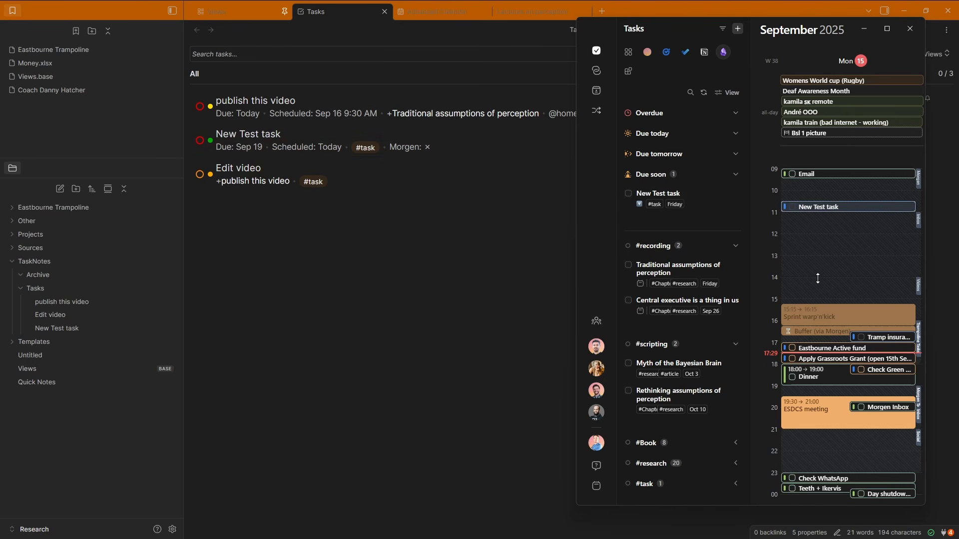
drag(669, 196, 828, 209)
click(827, 209)
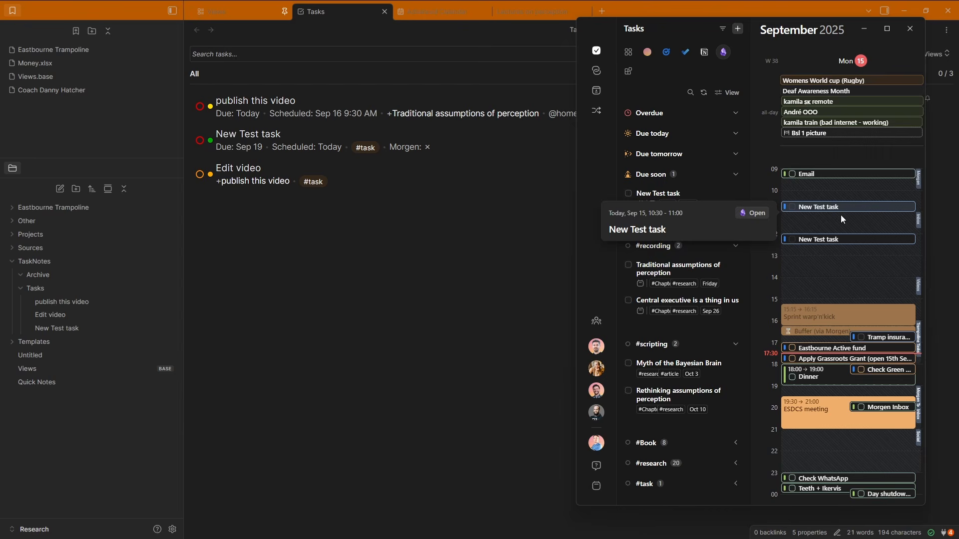
click(851, 239)
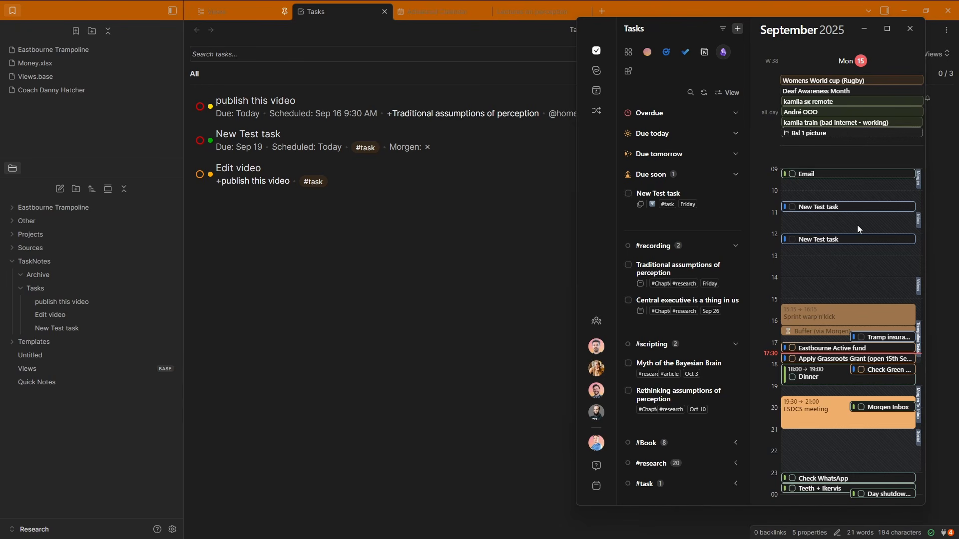
- Delete New Test task's 12:00 block and complete its 10:30 block, keeping the task itself open in the sidebar
mouse_move(834, 245)
key(Delete)
click(792, 207)
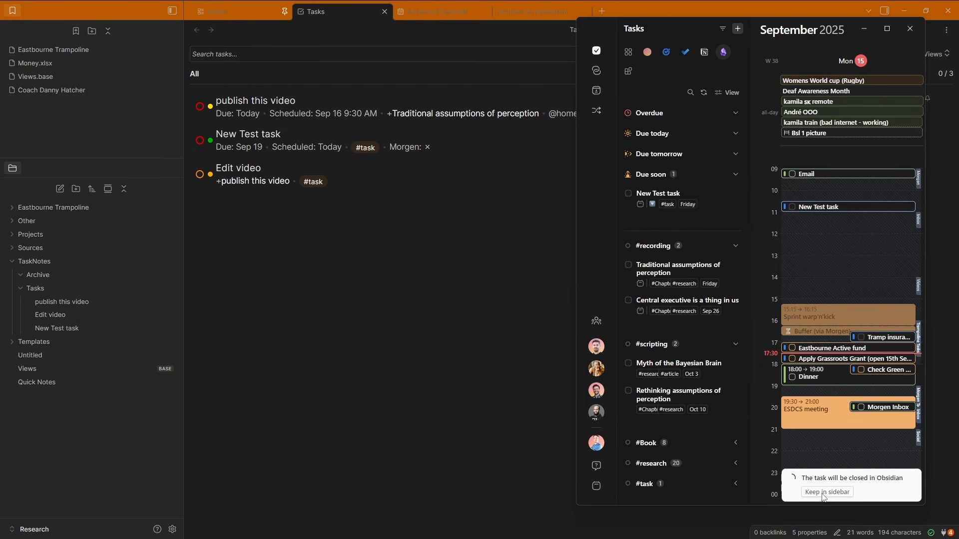
click(823, 493)
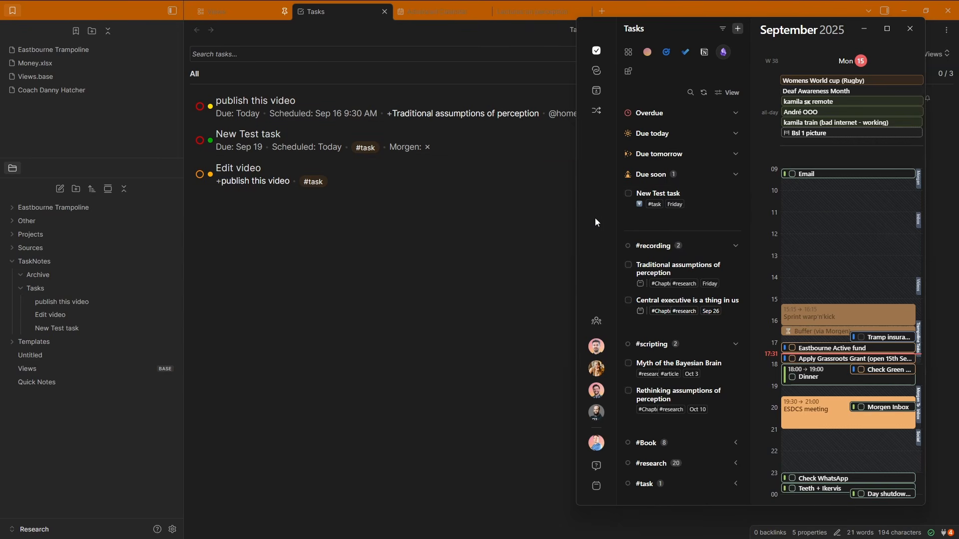
- Switch to Obsidian and open the note of the publish this video task from its edit dialog
key(alt+Tab)
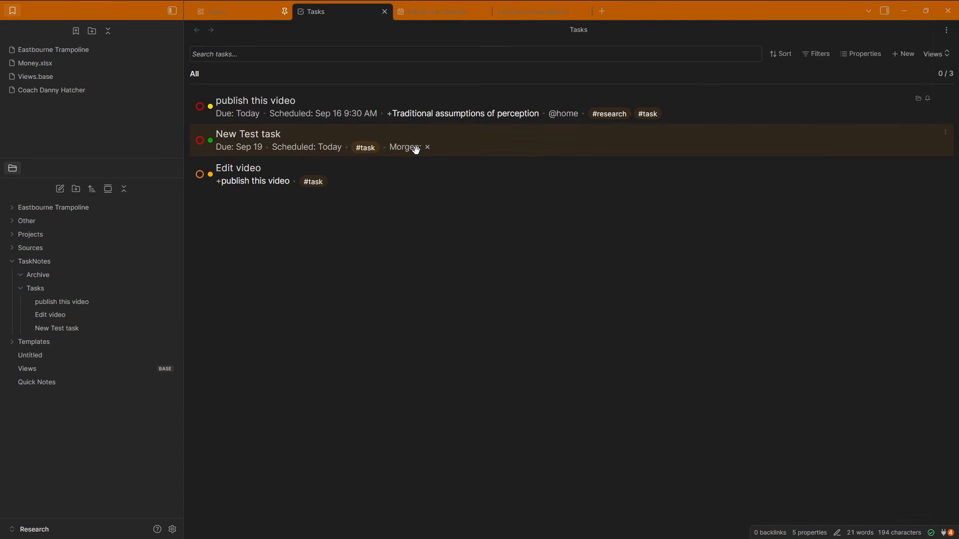
click(406, 100)
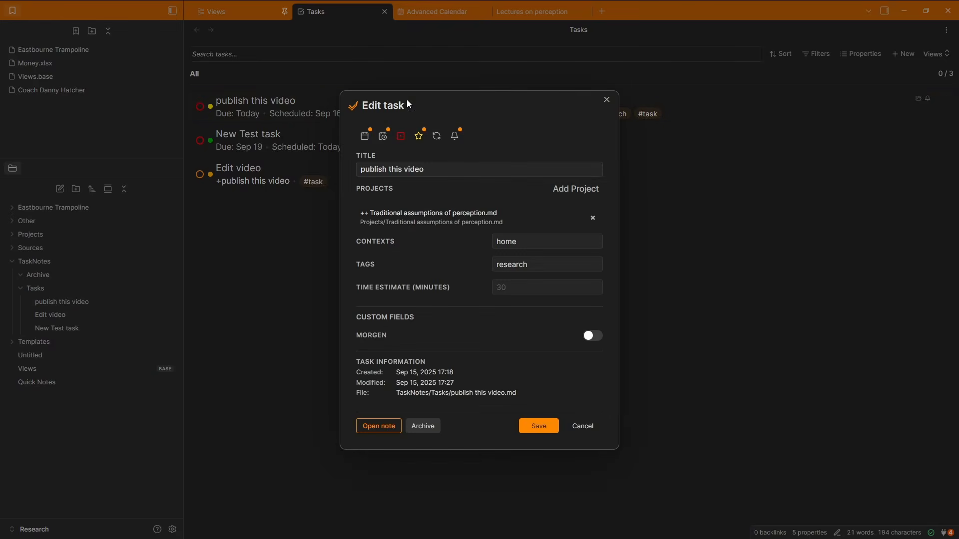
click(671, 216)
click(351, 100)
click(379, 426)
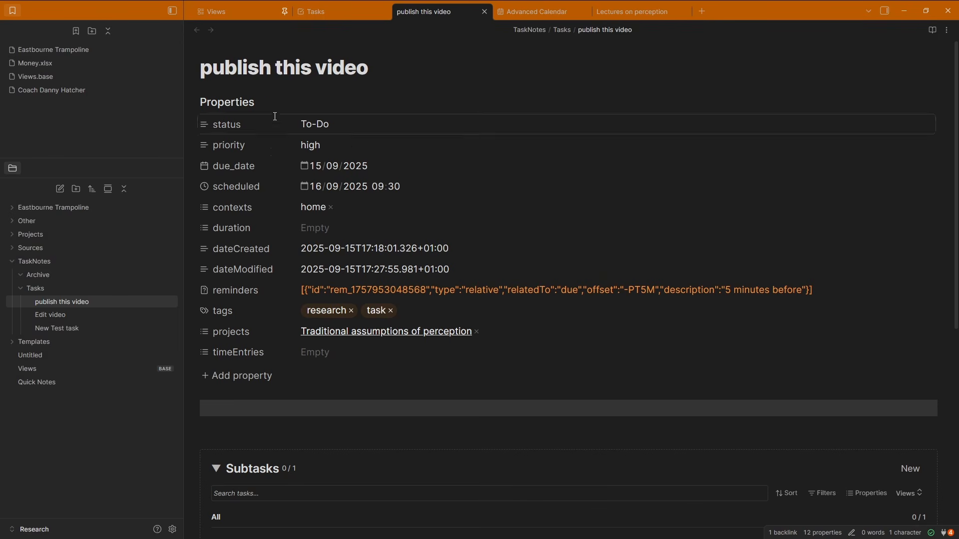
- Add a Completed checkbox property to the publish this video note and set it to unchecked
click(227, 376)
text(comple)
key(Return)
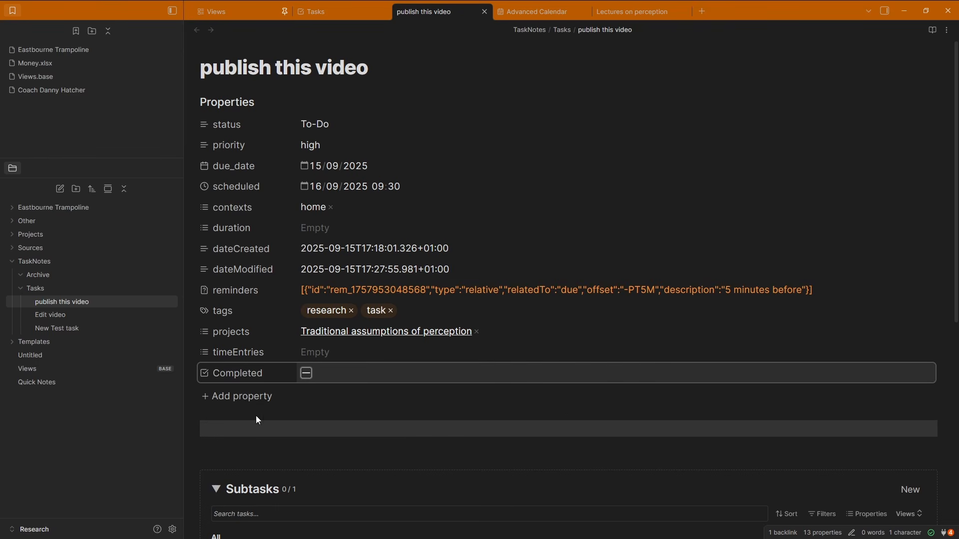
click(307, 373)
click(303, 434)
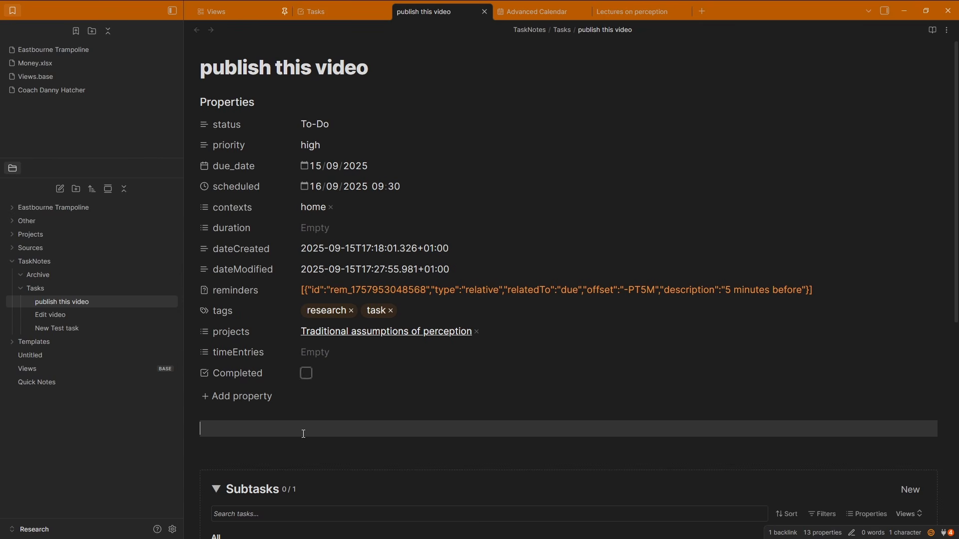
- Bring the Morgen window over the note and mark publish this video as completed under Due today
drag(0, 70, 743, 38)
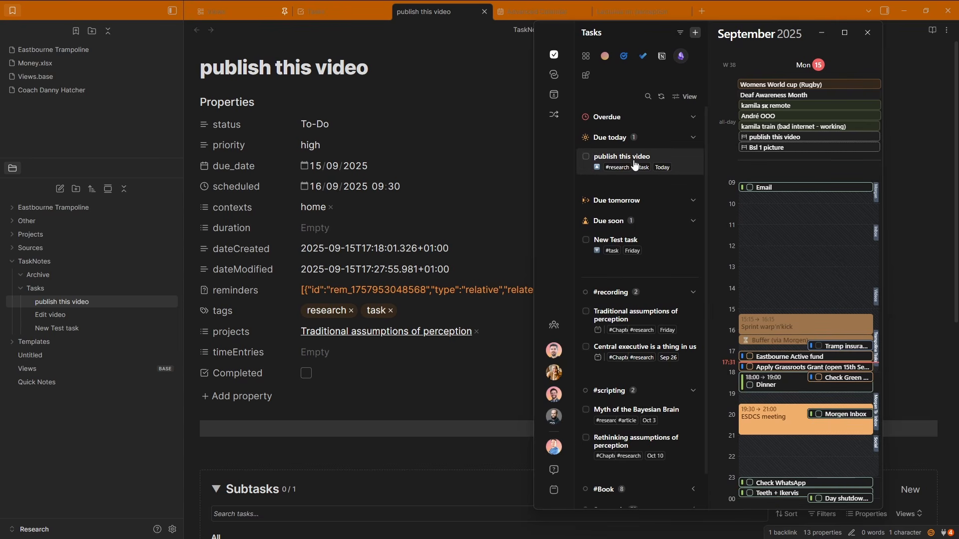
click(586, 157)
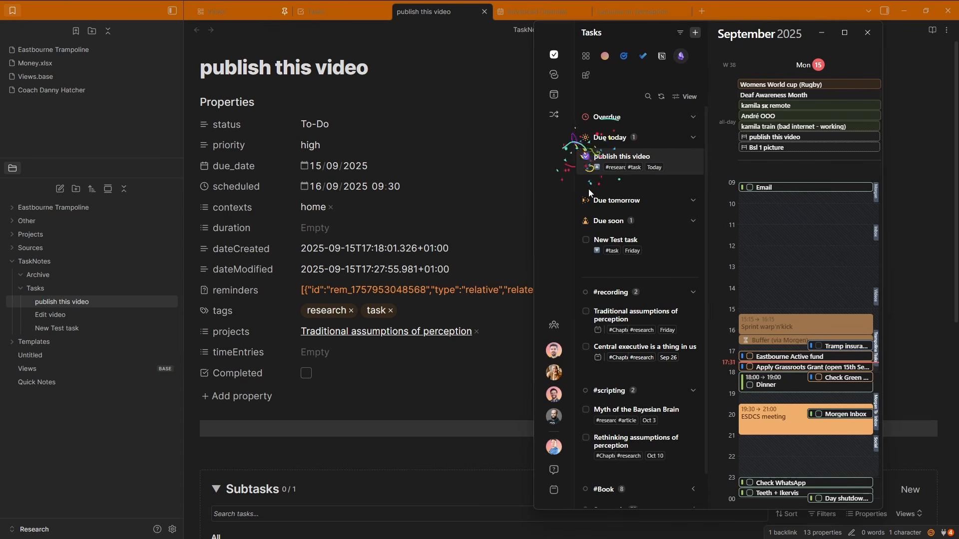